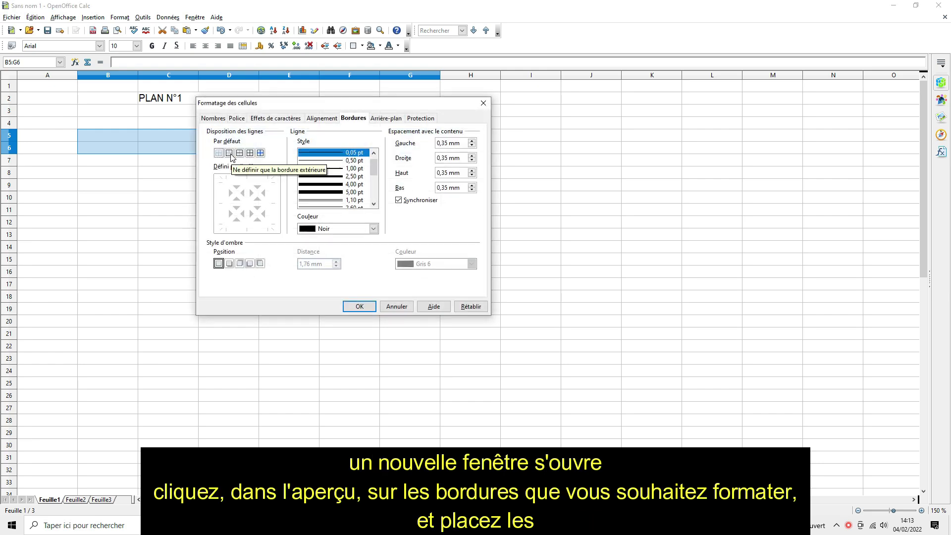
- Apply an outer border to cells B5:G6 and merge cells B5:G5 into one
{"action": "left_click", "coordinate": [232, 154]}
{"action": "left_click", "coordinate": [356, 306]}
{"action": "left_click_drag", "start_coordinate": [122, 135], "coordinate": [401, 144]}
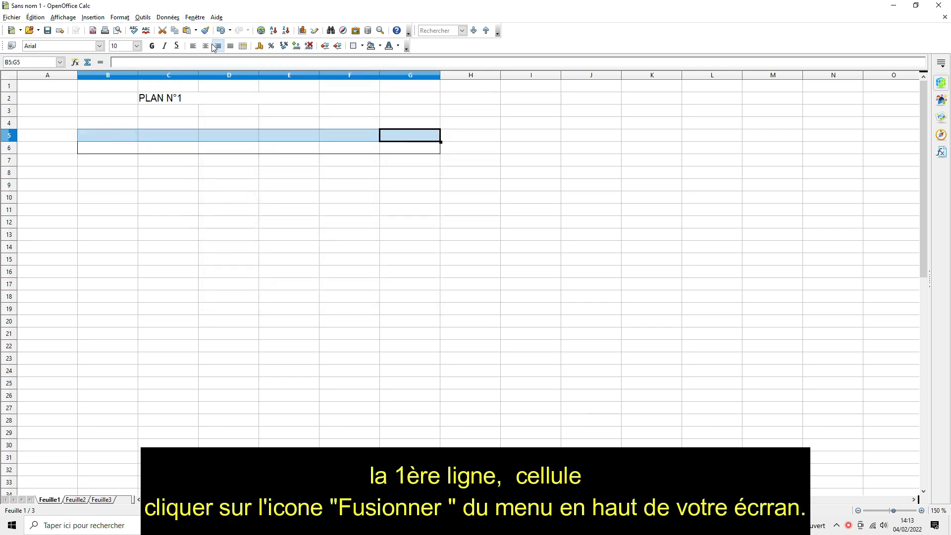
{"action": "left_click", "coordinate": [243, 46]}
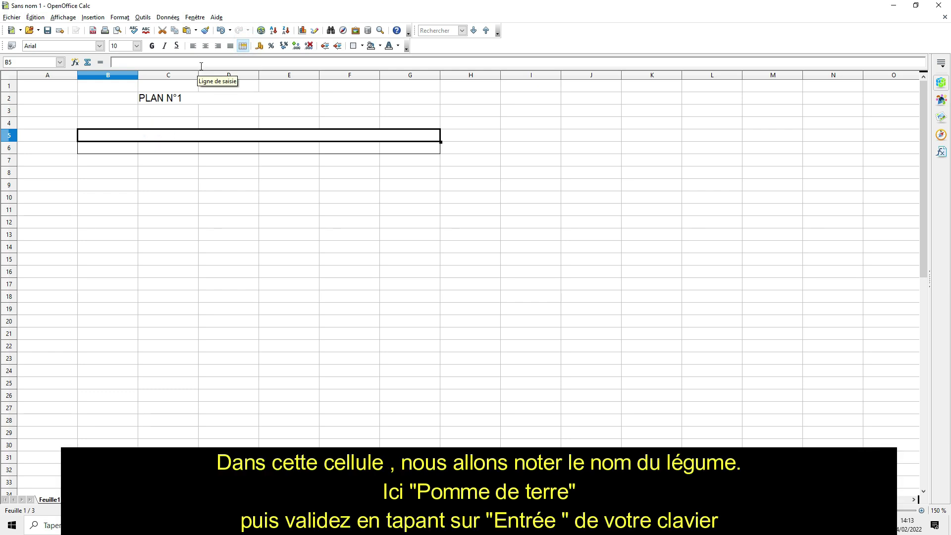
- Enter "POMMES DE TERRE" in the merged row 5 cell and centre it horizontally
{"action": "type", "text": "POMMES DE TERRE"}
{"action": "key", "text": "Return"}
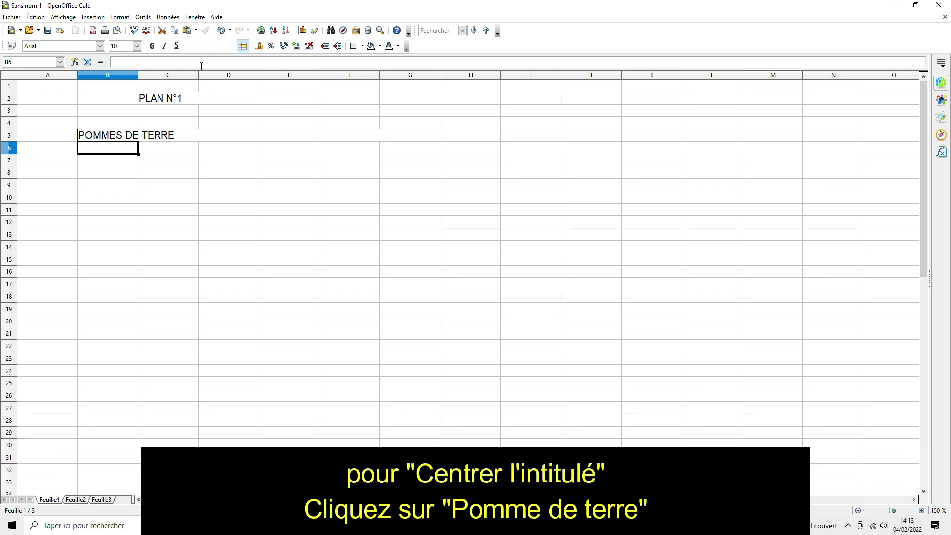
{"action": "left_click", "coordinate": [129, 140]}
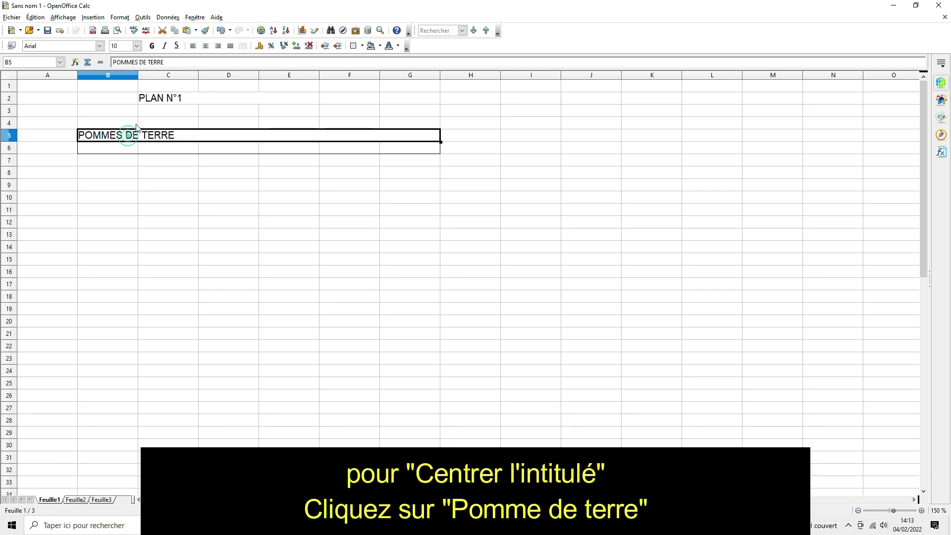
{"action": "left_click", "coordinate": [205, 46]}
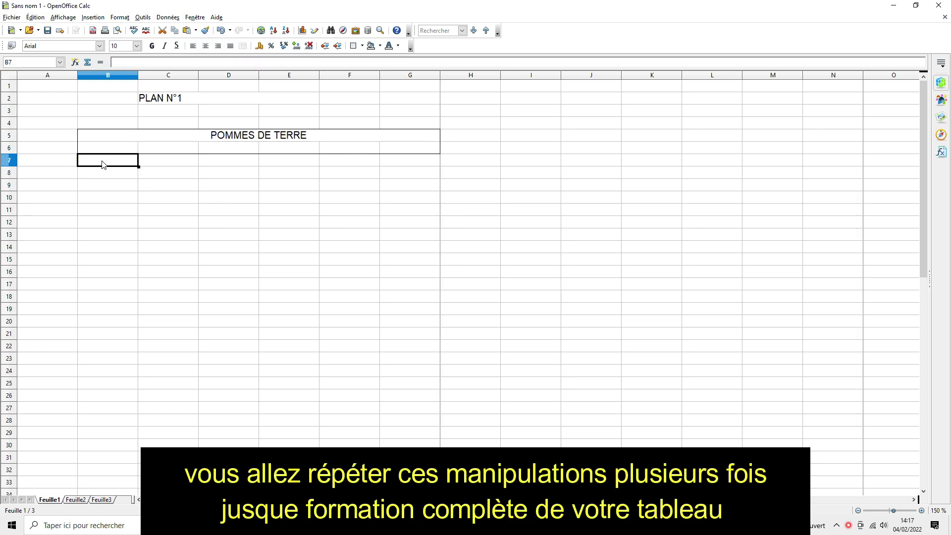
- Fill row 7 with "SALADES" in B7, "CHOU KALE" in D7 and "CHOU FLEUR" in F7
{"action": "type", "text": "SALADE"}
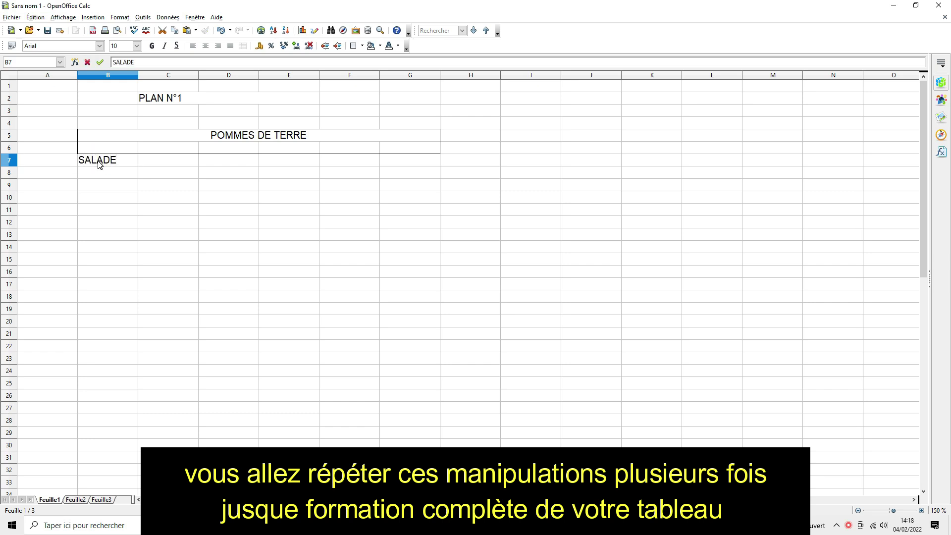
{"action": "key", "text": "Tab"}
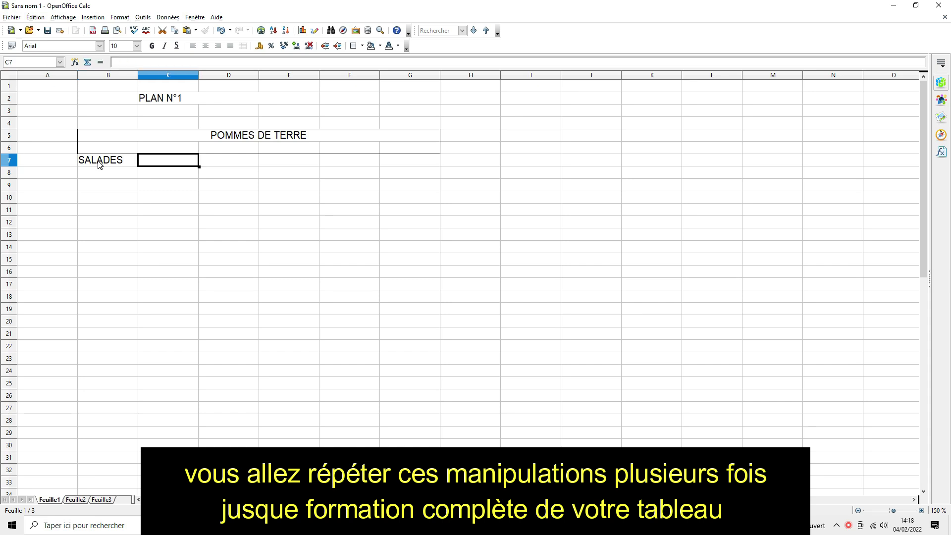
{"action": "key", "text": "Tab"}
{"action": "type", "text": "CHOU"}
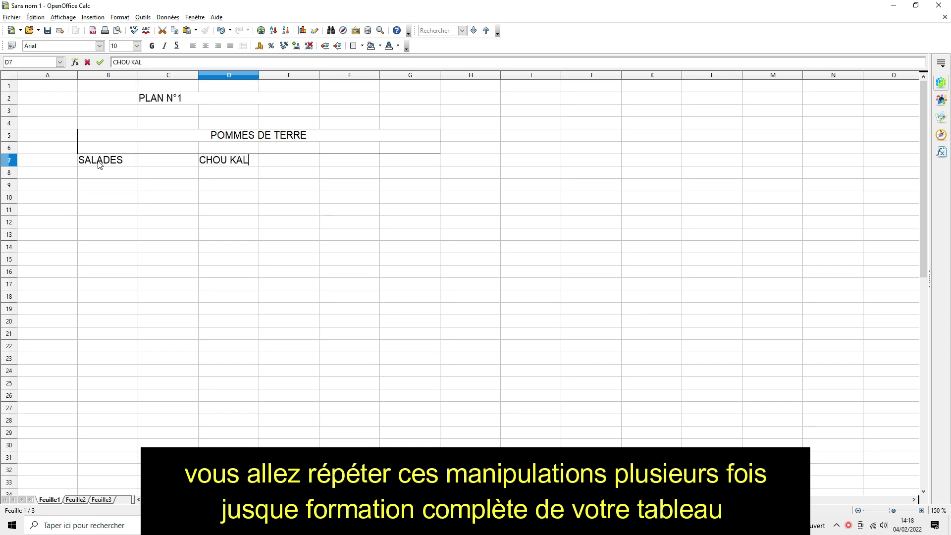
{"action": "key", "text": "Tab"}
{"action": "key", "text": "Tab"}
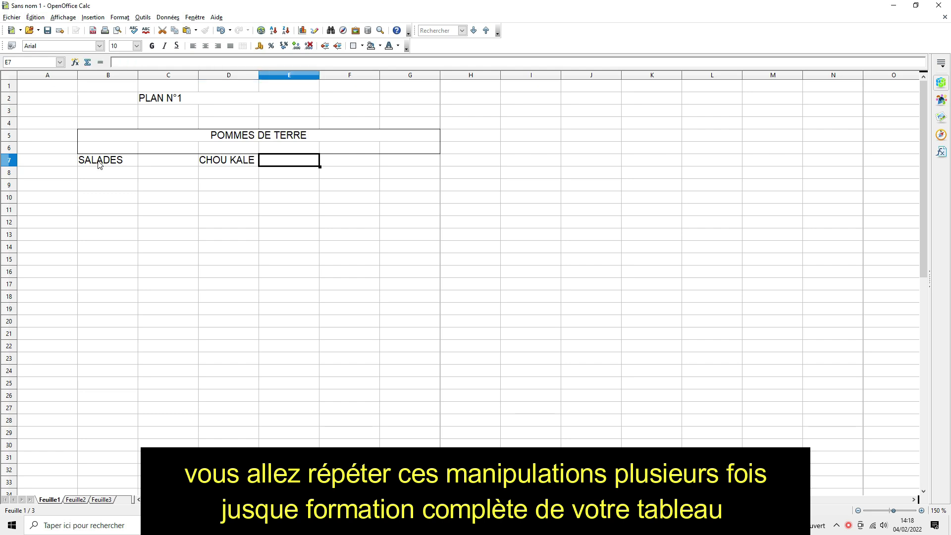
{"action": "type", "text": "CHOU FLEUR"}
{"action": "key", "text": "Return"}
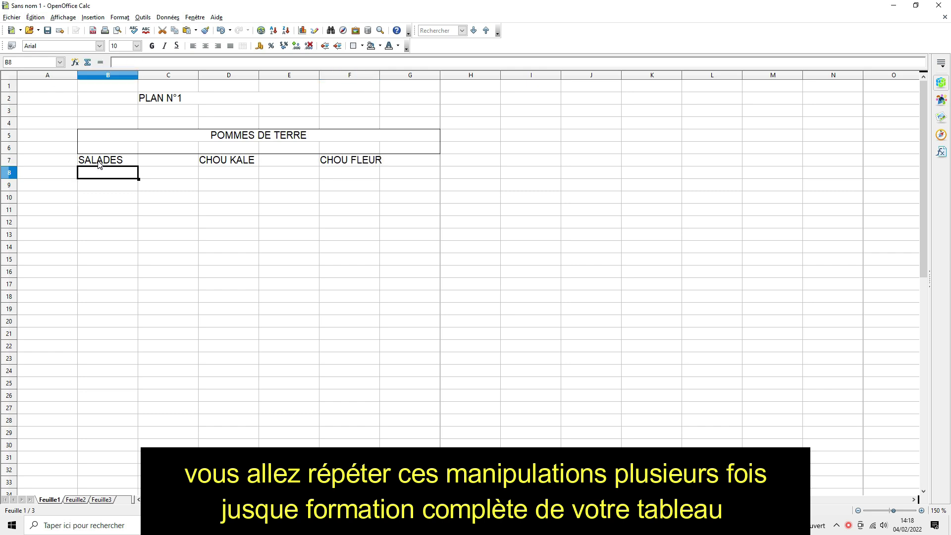
- Enter "OIGNON JAUNE" in cell B9, leaving row 8 empty
{"action": "key", "text": "Down"}
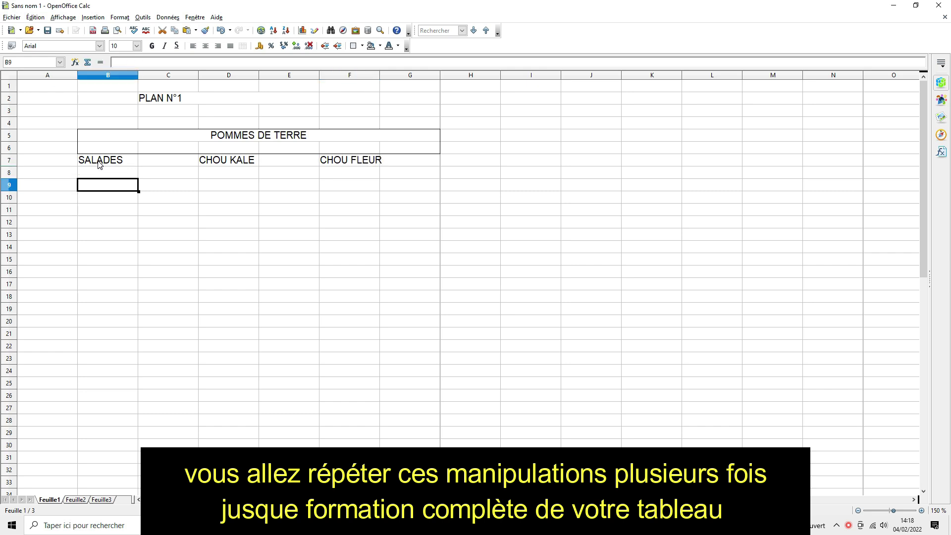
{"action": "type", "text": "OIGNON"}
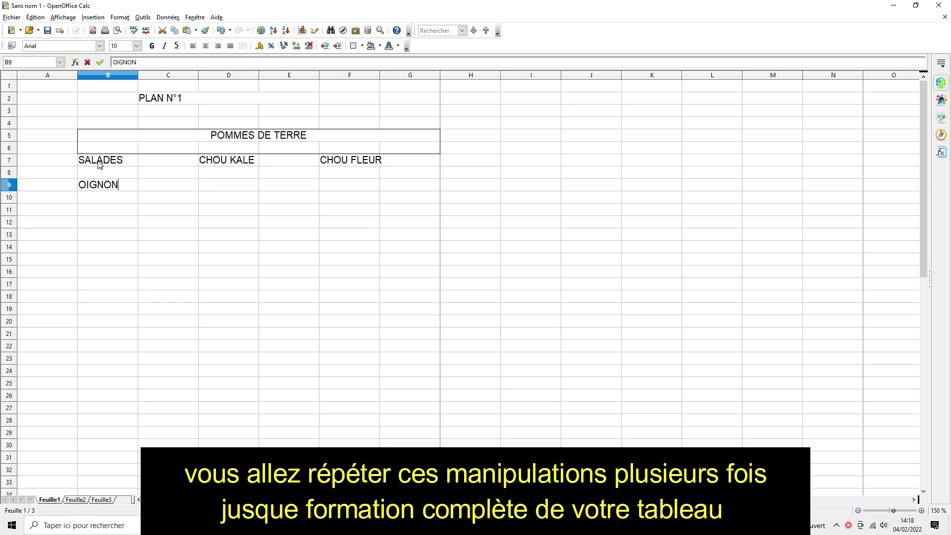
{"action": "type", "text": " JAUN"}
{"action": "key", "text": "Return"}
- Enter "RADIS" in B11, "EPINARDS" in C11 and "POIREAUX" in D11
{"action": "key", "text": "Return"}
{"action": "type", "text": "RADIS"}
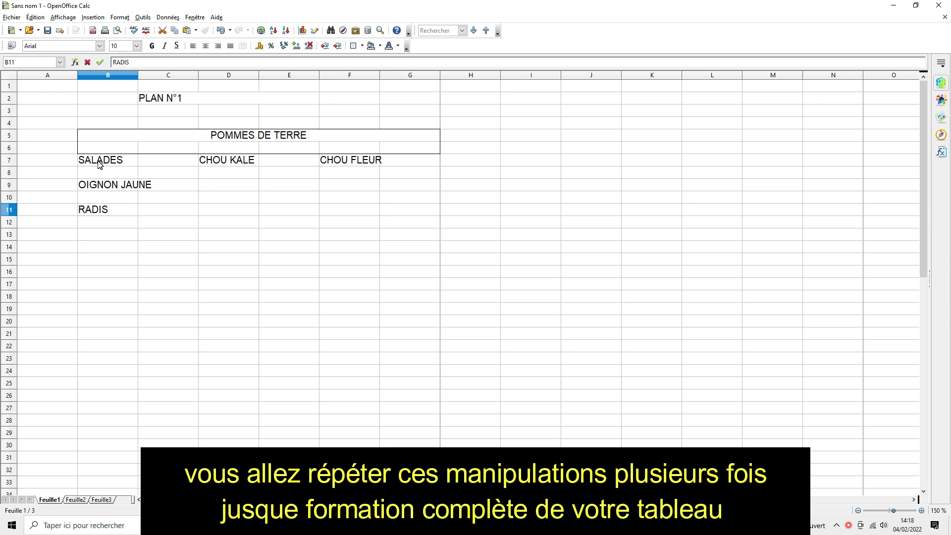
{"action": "key", "text": "Tab"}
{"action": "type", "text": "EPIN"}
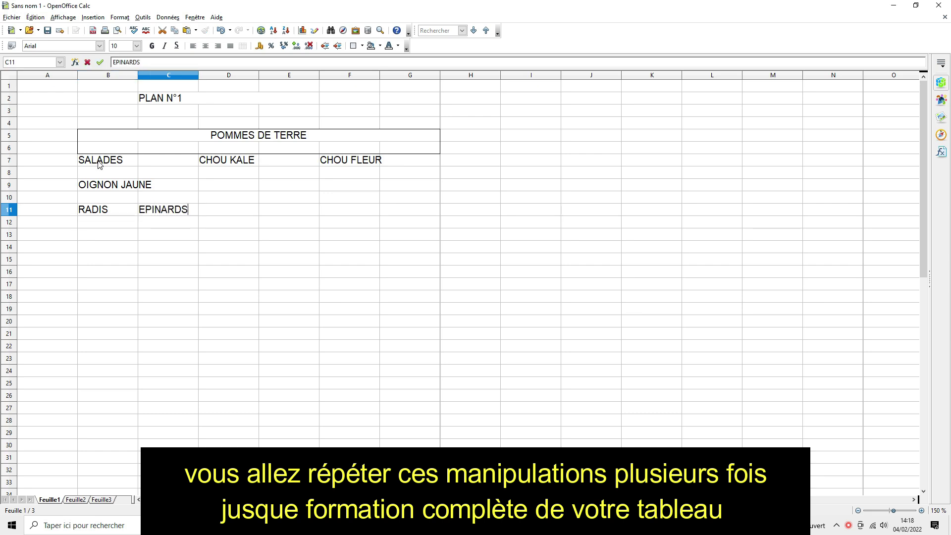
{"action": "key", "text": "Tab"}
{"action": "type", "text": "POIREAUX"}
- Enter "BETTERAVES" in E11 and "CAROTTES" in F11, and fit column E's width to its contents
{"action": "key", "text": "Tab"}
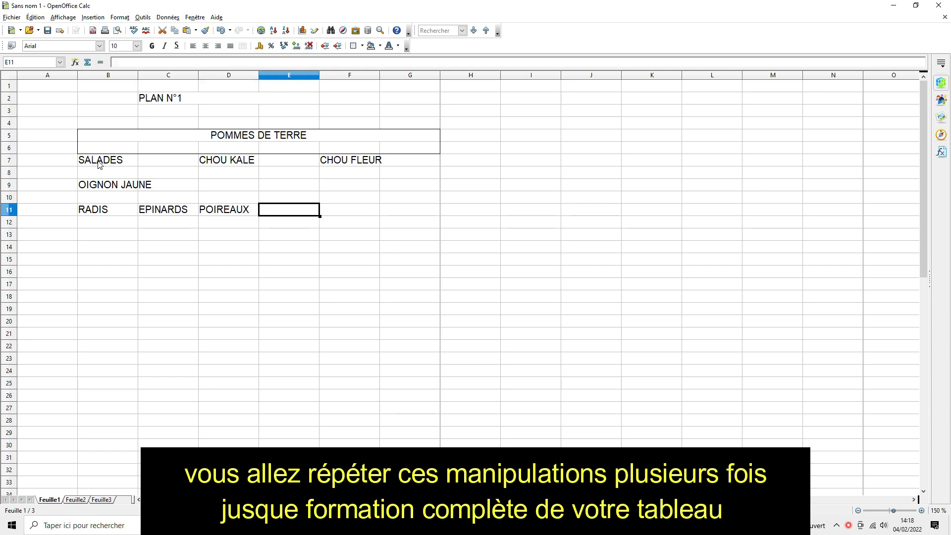
{"action": "type", "text": "BETTER"}
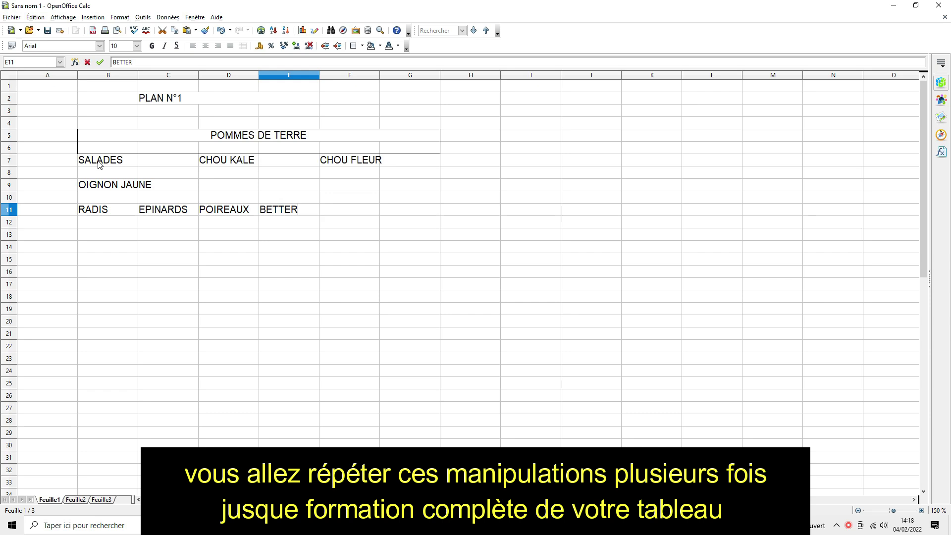
{"action": "type", "text": "ACES"}
{"action": "key", "text": "Tab"}
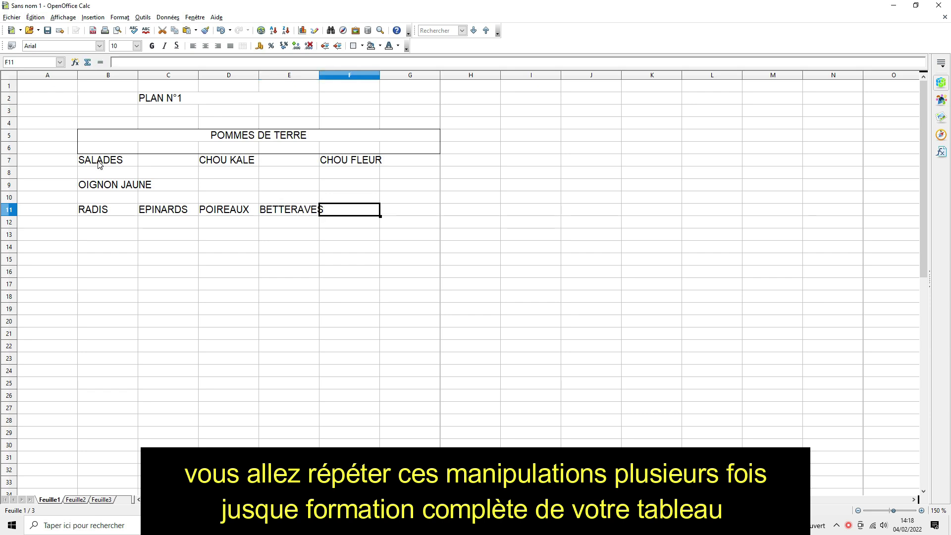
{"action": "type", "text": "CAROTTE"}
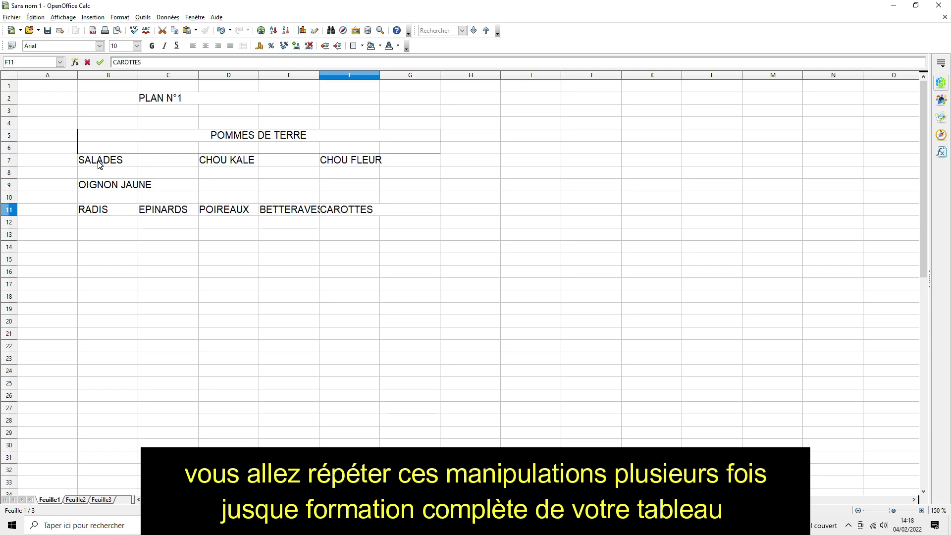
{"action": "type", "text": "S"}
{"action": "left_click", "coordinate": [353, 223]}
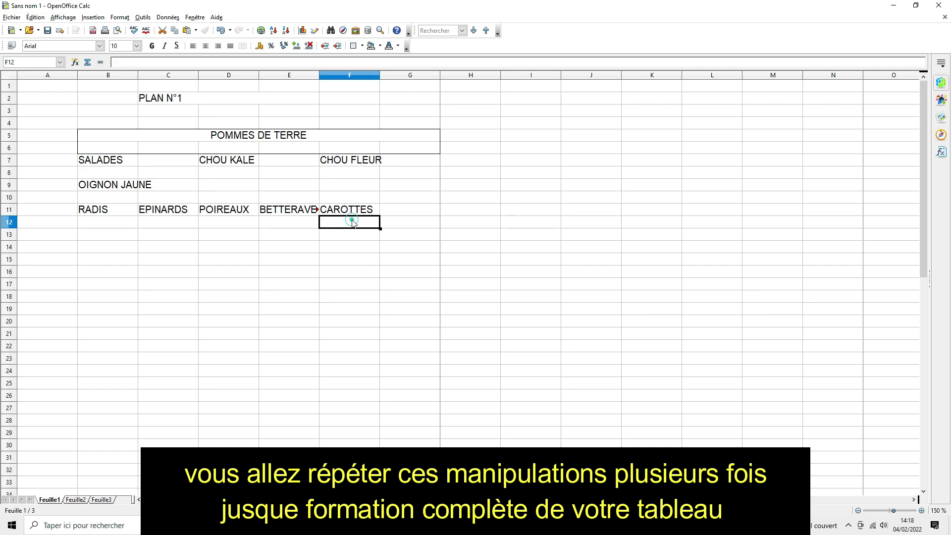
{"action": "double_click", "coordinate": [318, 74]}
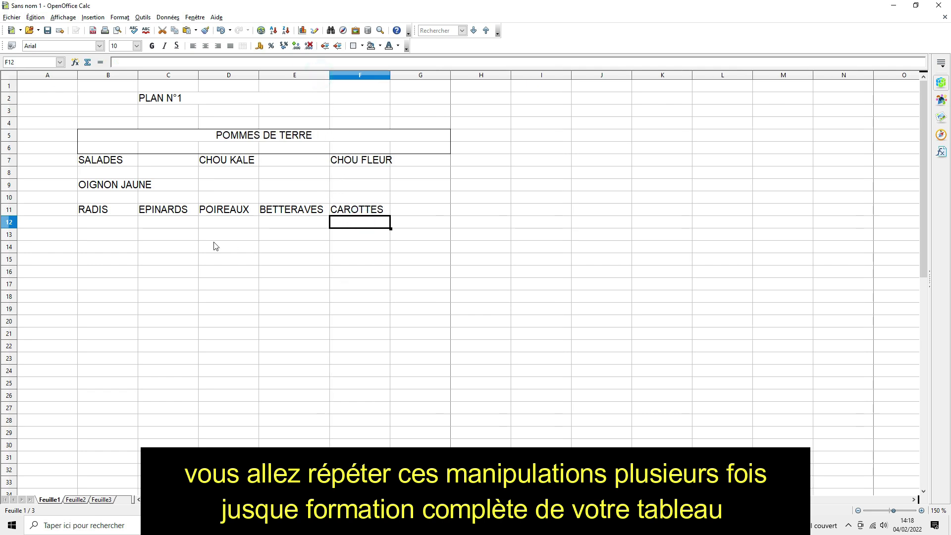
- Fill row 13 with "AIL" in B13, "OIGNON BLANC" in C13, "OIGNON ROUGE" in E13 and "ECHALOTTE" in G13
{"action": "left_click", "coordinate": [101, 243]}
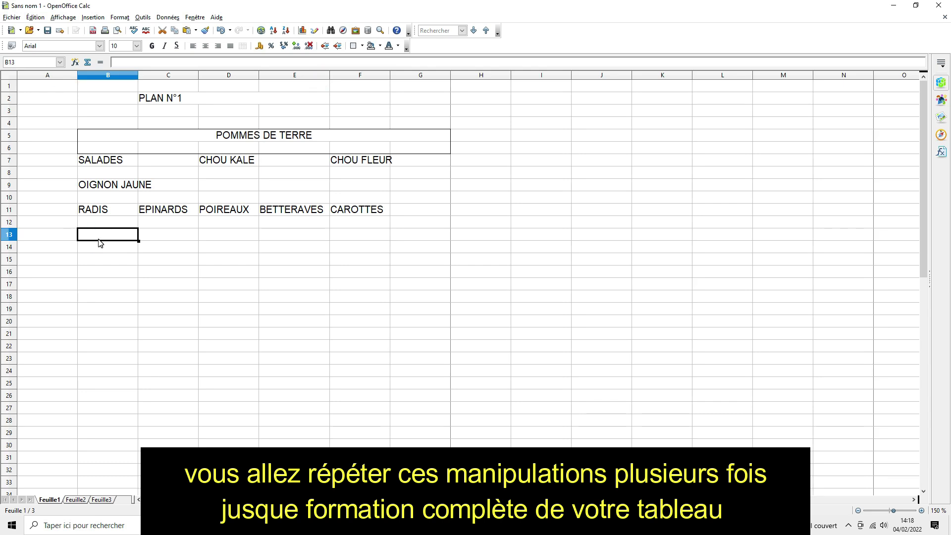
{"action": "type", "text": "a"}
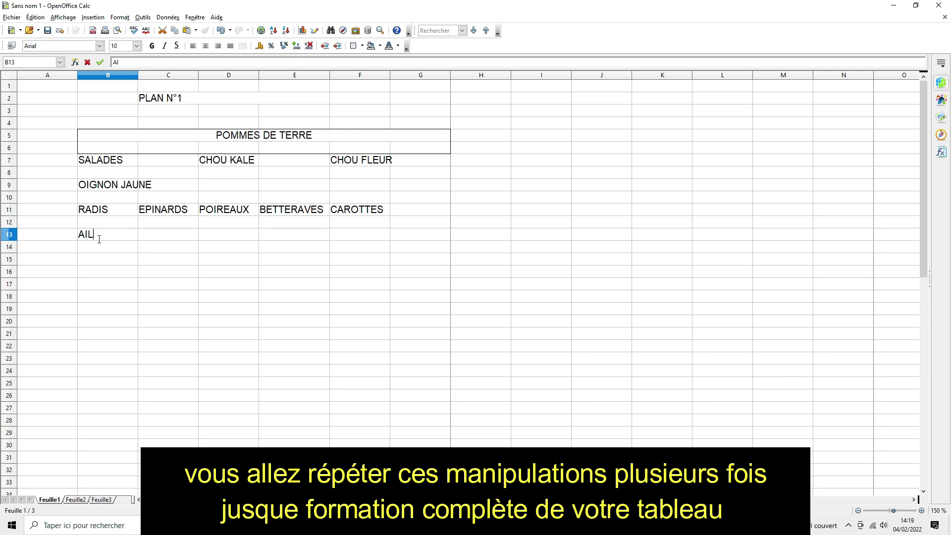
{"action": "key", "text": "Tab"}
{"action": "type", "text": "OIGNON BLANC"}
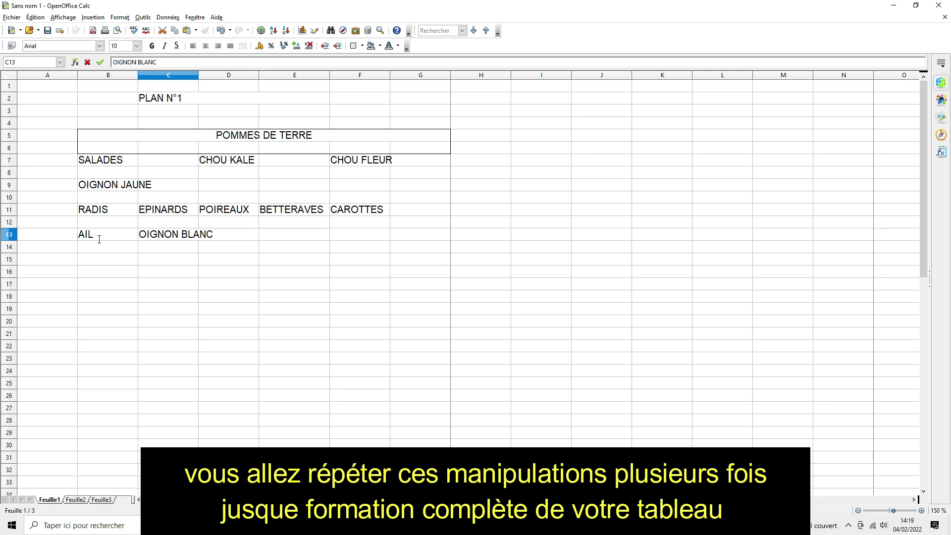
{"action": "key", "text": "Tab"}
{"action": "key", "text": "Tab"}
{"action": "type", "text": "OIGNON ROUGE"}
{"action": "key", "text": "Tab"}
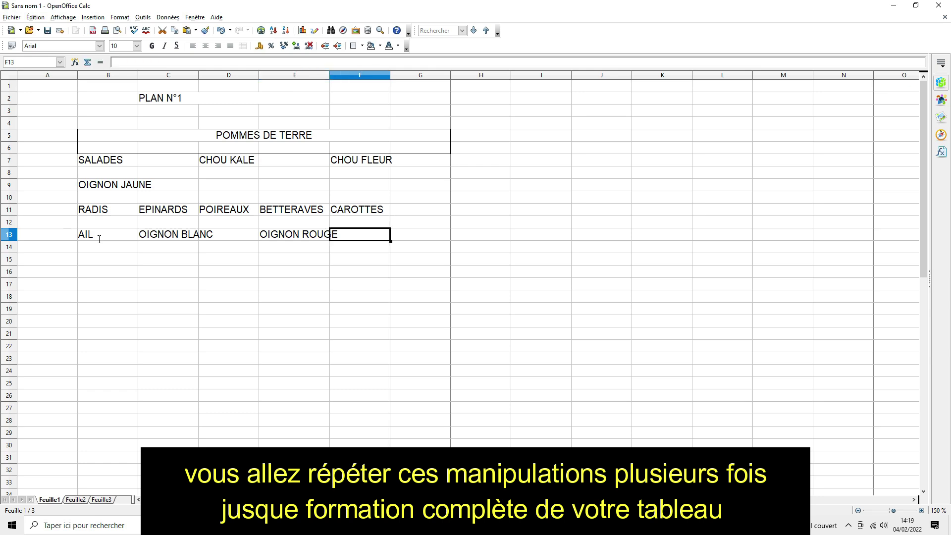
{"action": "key", "text": "Tab"}
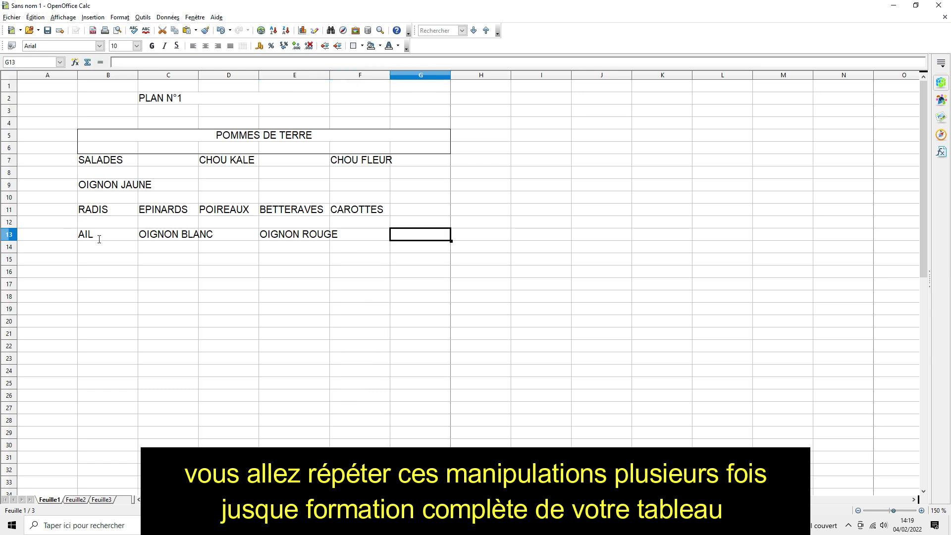
{"action": "type", "text": "ECHALOTTE"}
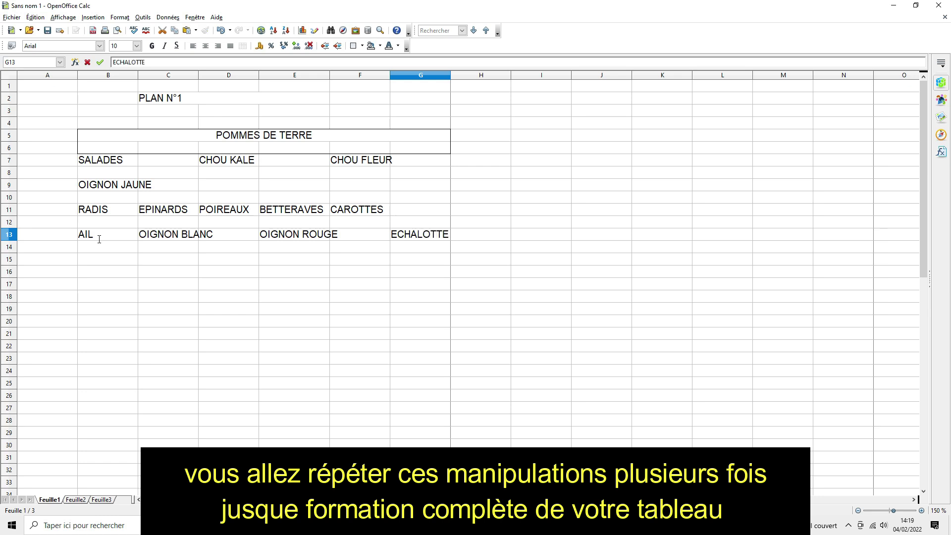
{"action": "key", "text": "Return"}
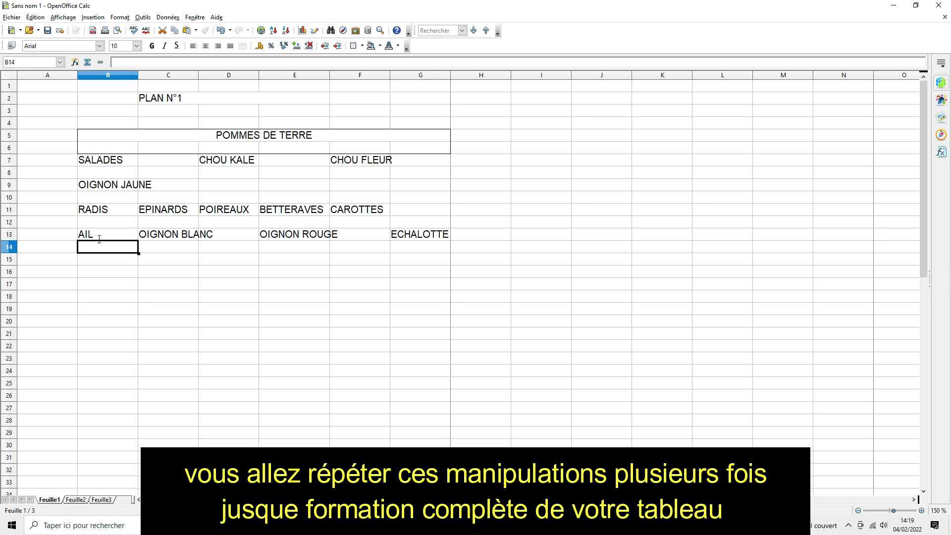
- Enter "PETITS POIS" in B15 and merge cells B15:G15
{"action": "left_click", "coordinate": [121, 259]}
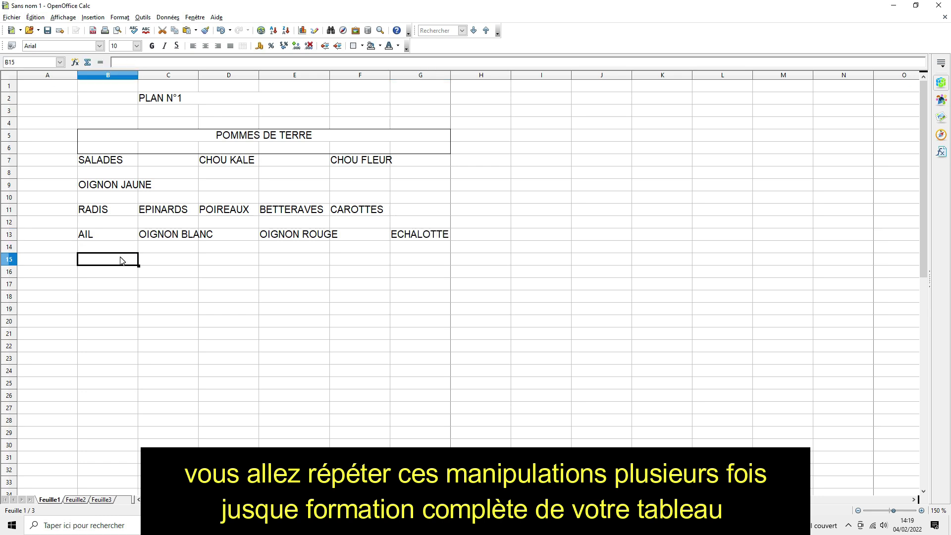
{"action": "type", "text": "PETI"}
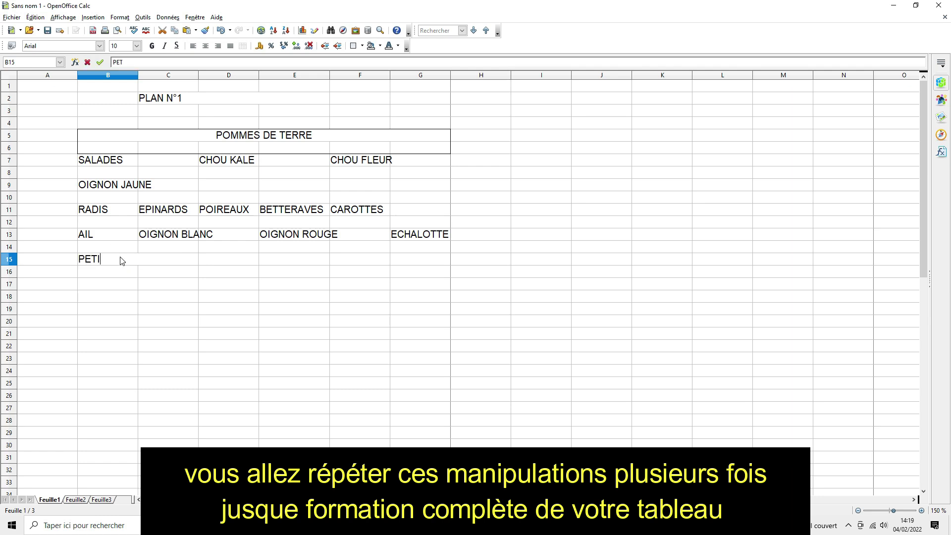
{"action": "type", "text": "TS POI"}
{"action": "key", "text": "Return"}
{"action": "left_click_drag", "start_coordinate": [131, 259], "coordinate": [440, 263]}
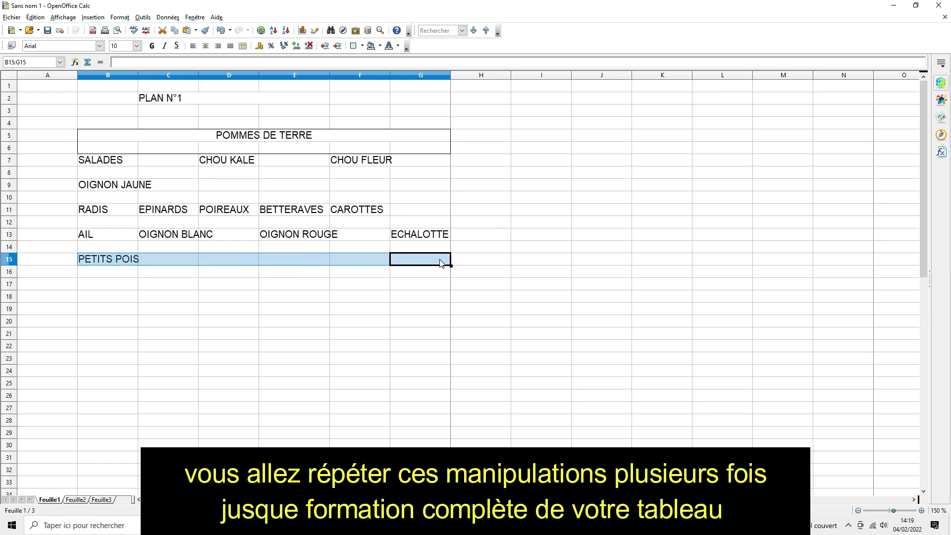
{"action": "left_click", "coordinate": [243, 46]}
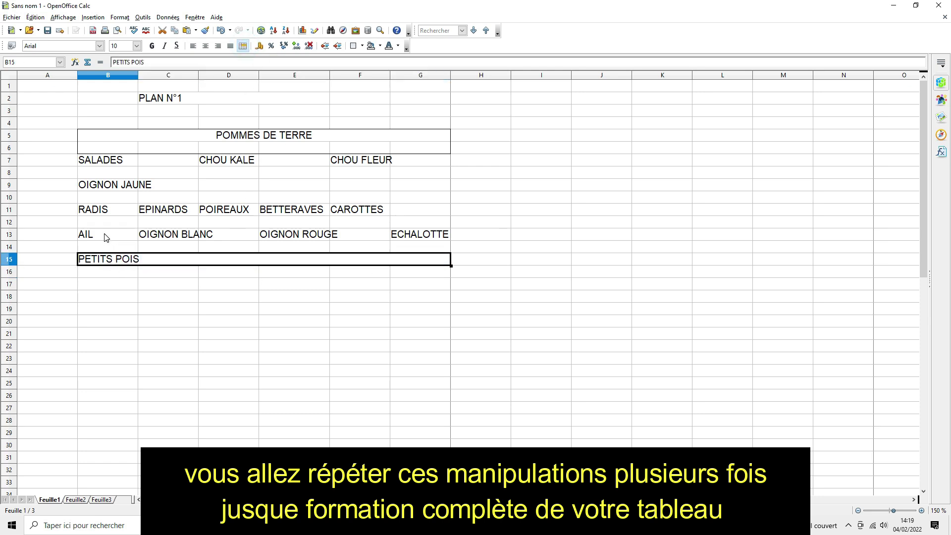
- Apply a 0.05 pt black outer border around the PETITS POIS block B15:G16
{"action": "left_click_drag", "start_coordinate": [106, 260], "coordinate": [424, 278]}
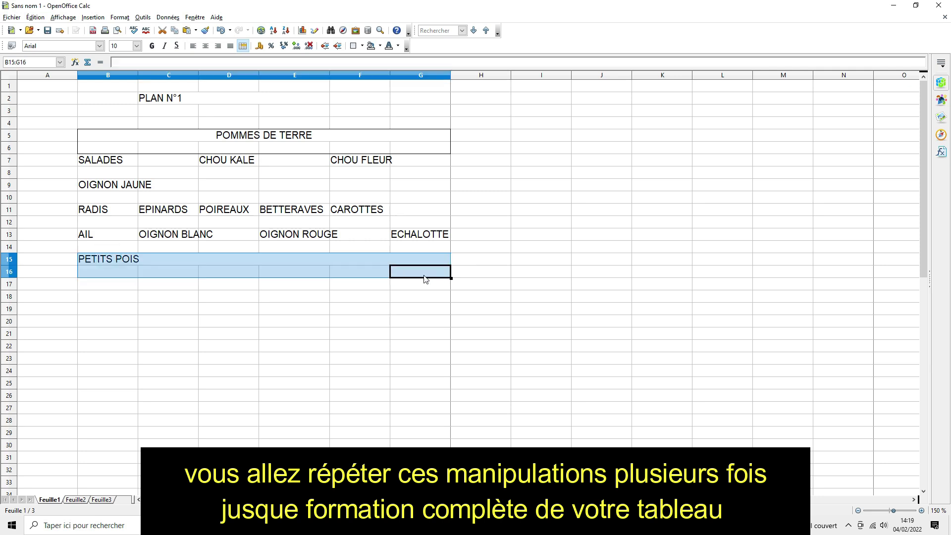
{"action": "right_click", "coordinate": [288, 272]}
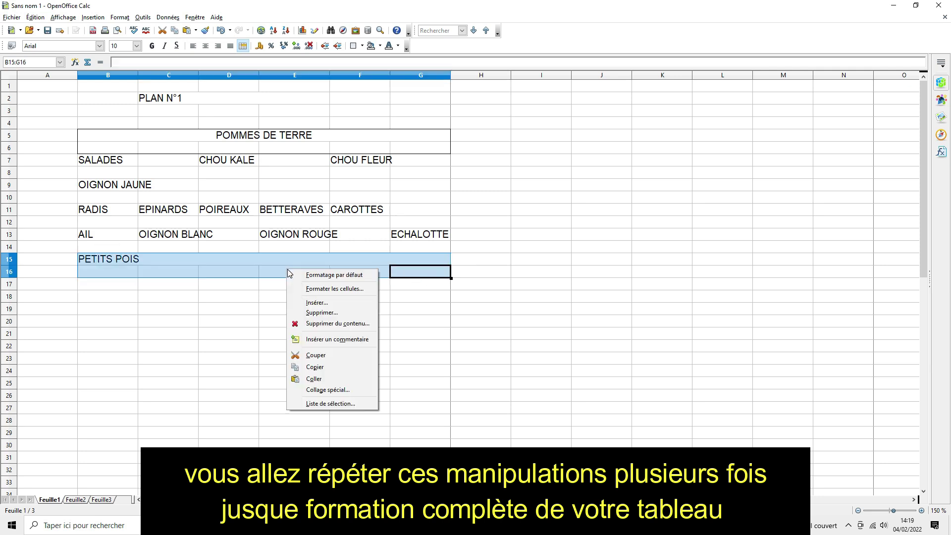
{"action": "left_click", "coordinate": [321, 289]}
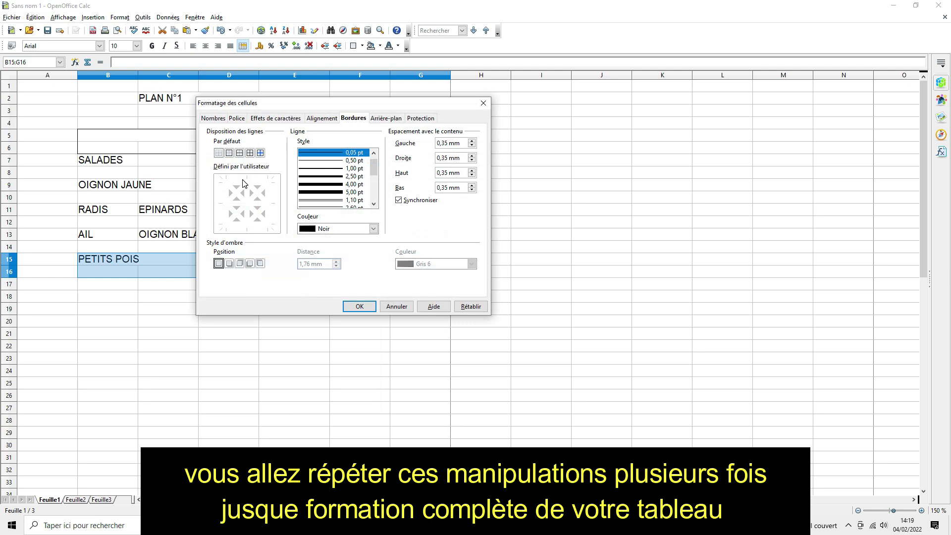
{"action": "left_click", "coordinate": [243, 184]}
{"action": "left_click", "coordinate": [247, 214]}
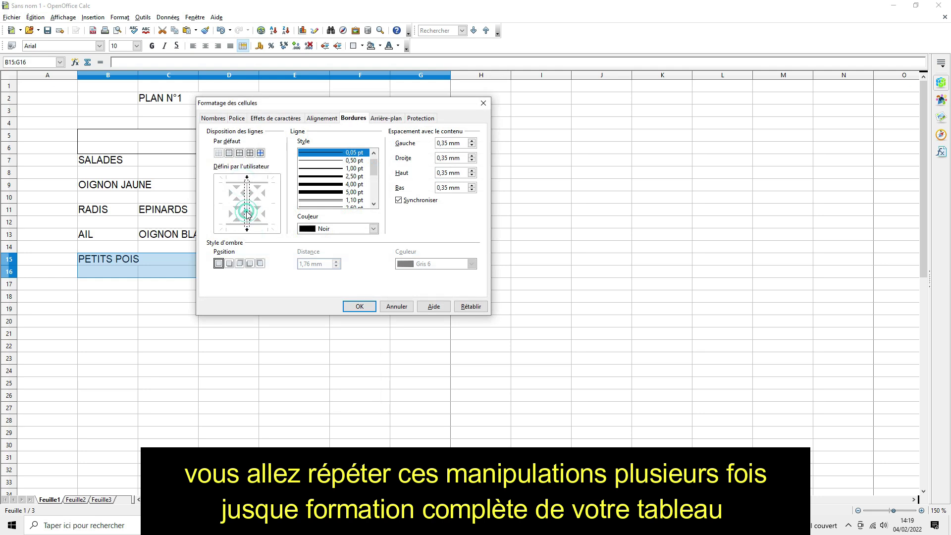
{"action": "left_click", "coordinate": [272, 207]}
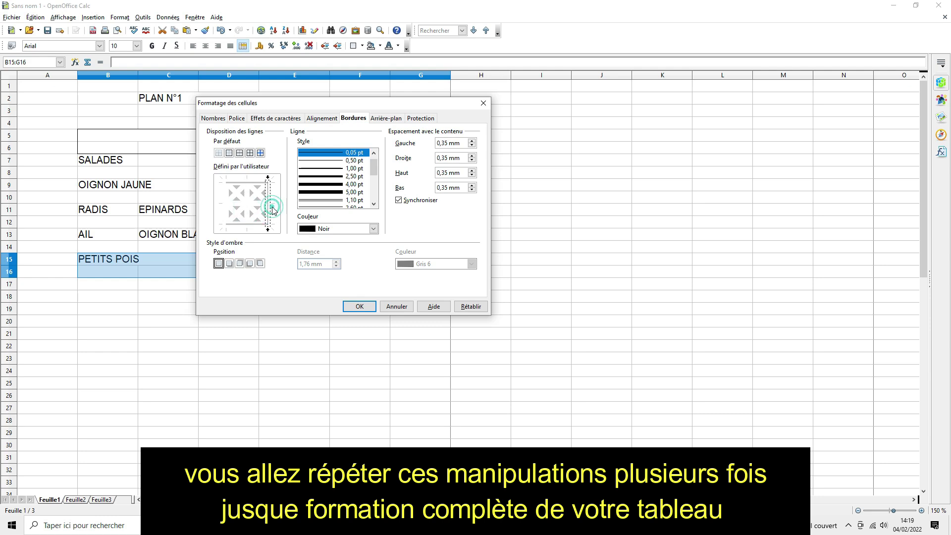
{"action": "left_click", "coordinate": [228, 207]}
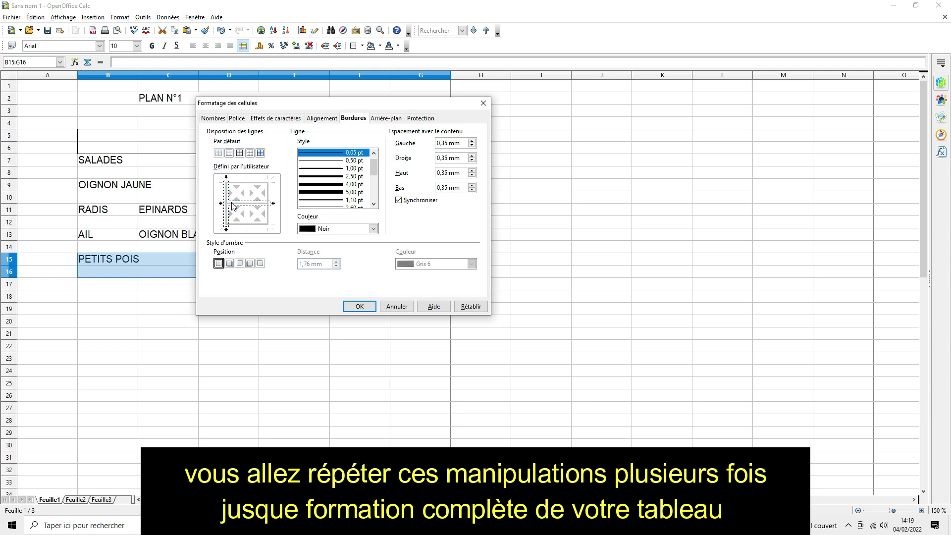
{"action": "left_click", "coordinate": [360, 305]}
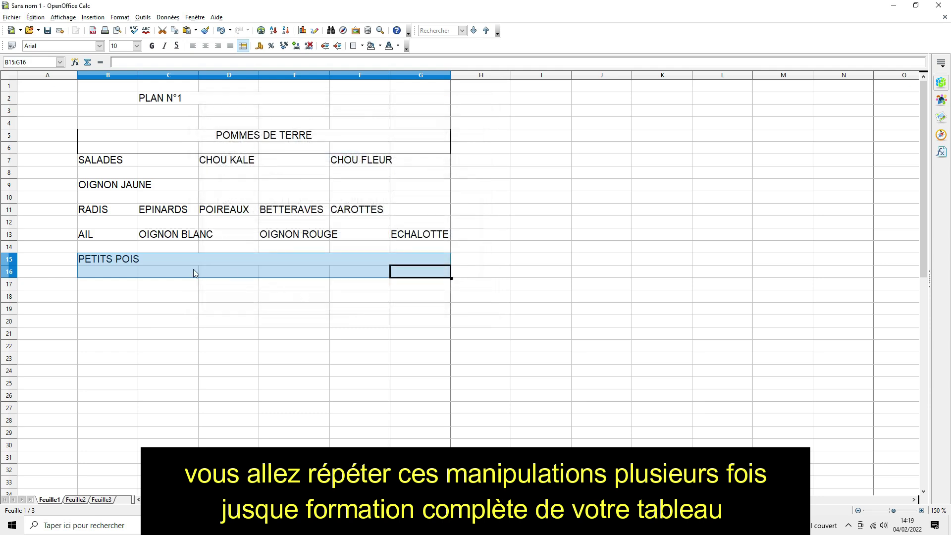
- Apply a 0.05 pt black outer border around the AIL cells B13:B14
{"action": "left_click_drag", "start_coordinate": [121, 234], "coordinate": [122, 248]}
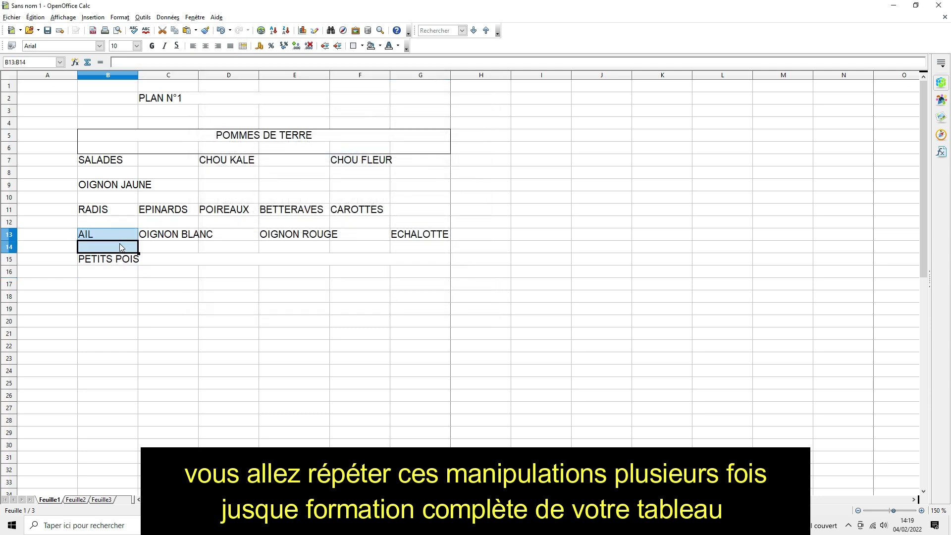
{"action": "right_click", "coordinate": [121, 247]}
{"action": "left_click", "coordinate": [163, 261]}
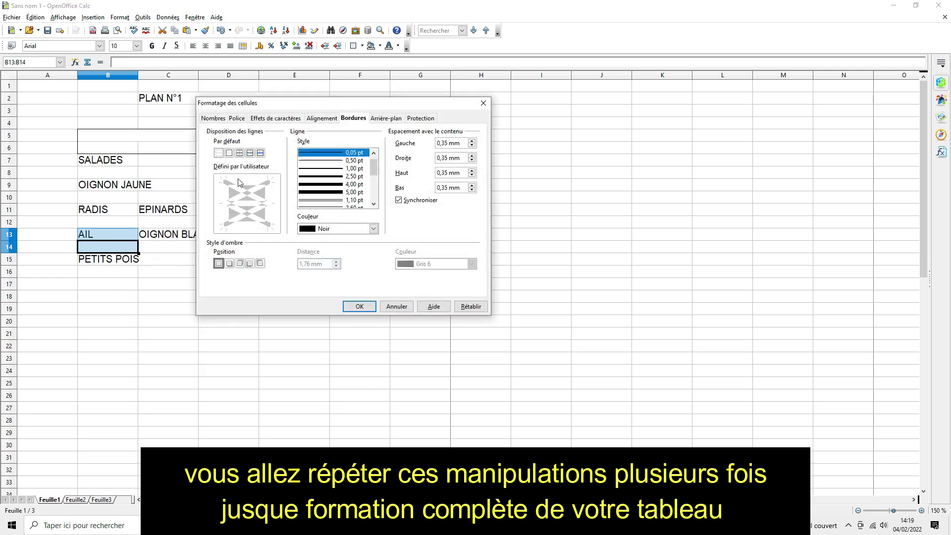
{"action": "left_click", "coordinate": [253, 182]}
{"action": "left_click", "coordinate": [246, 226]}
{"action": "left_click", "coordinate": [262, 184]}
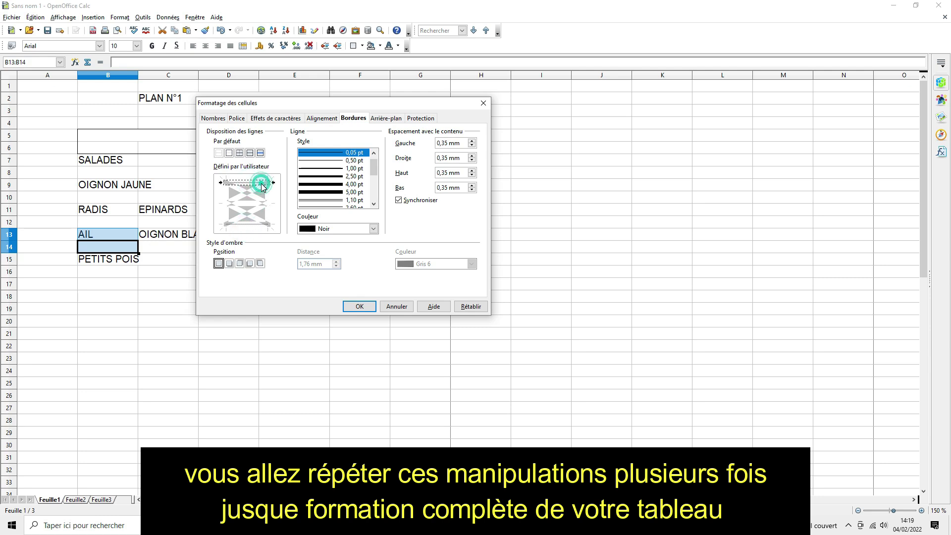
{"action": "left_click", "coordinate": [257, 224]}
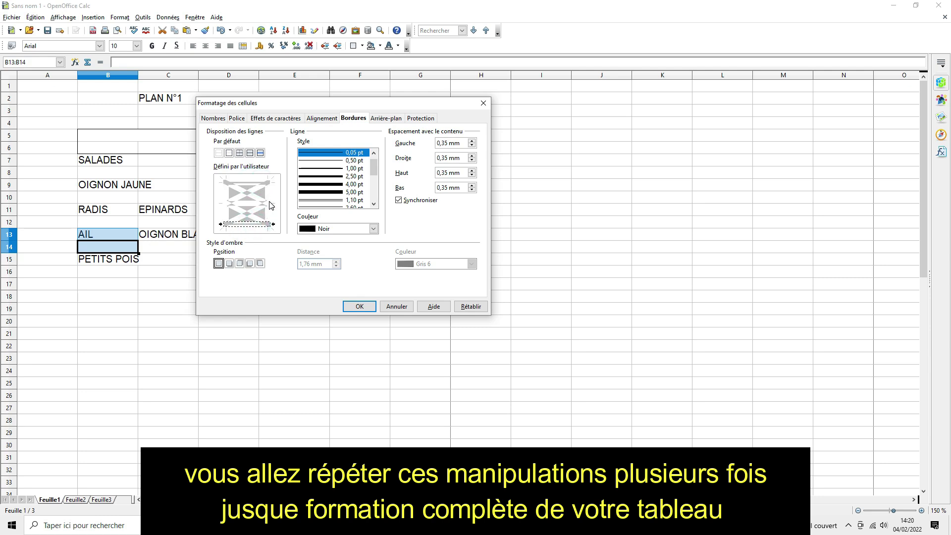
{"action": "left_click", "coordinate": [268, 208]}
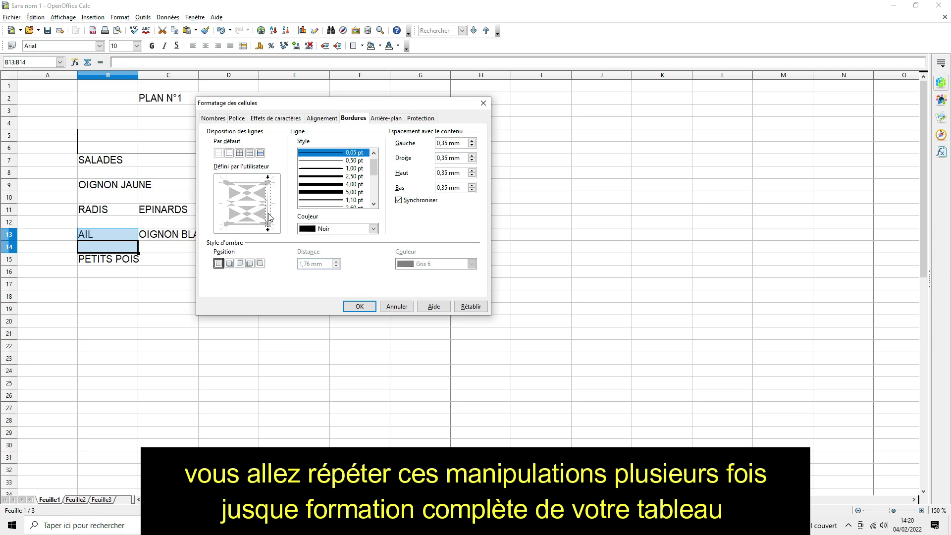
{"action": "left_click", "coordinate": [227, 214]}
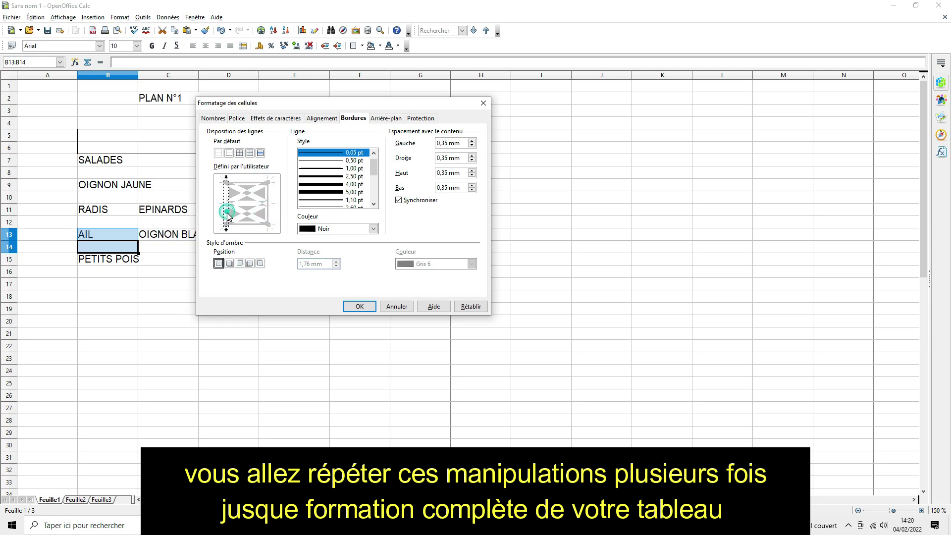
{"action": "left_click", "coordinate": [354, 303]}
- Outline the OIGNON BLANC block C13:D14 with a 0.05 pt black border, leaving no inner lines
{"action": "left_click_drag", "start_coordinate": [190, 236], "coordinate": [235, 248]}
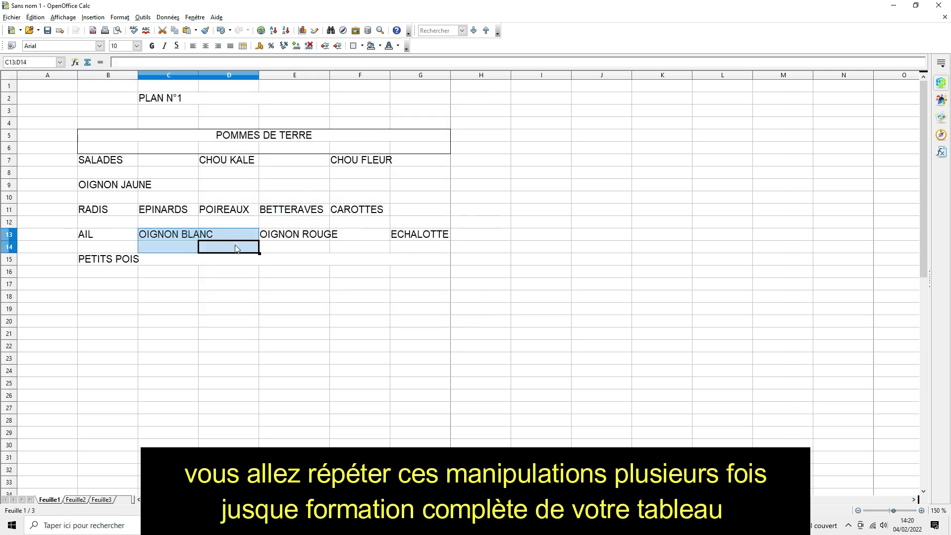
{"action": "right_click", "coordinate": [193, 238]}
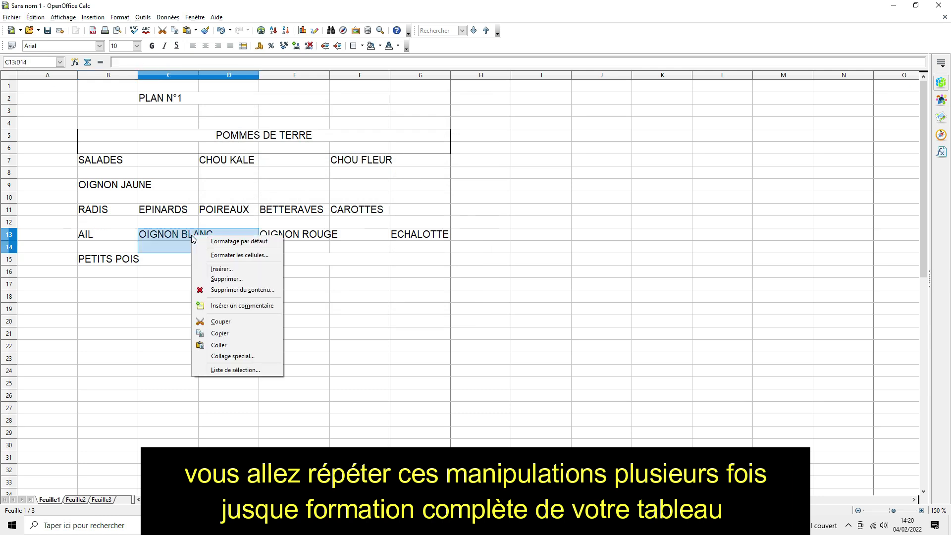
{"action": "left_click", "coordinate": [218, 257]}
{"action": "left_click", "coordinate": [249, 186]}
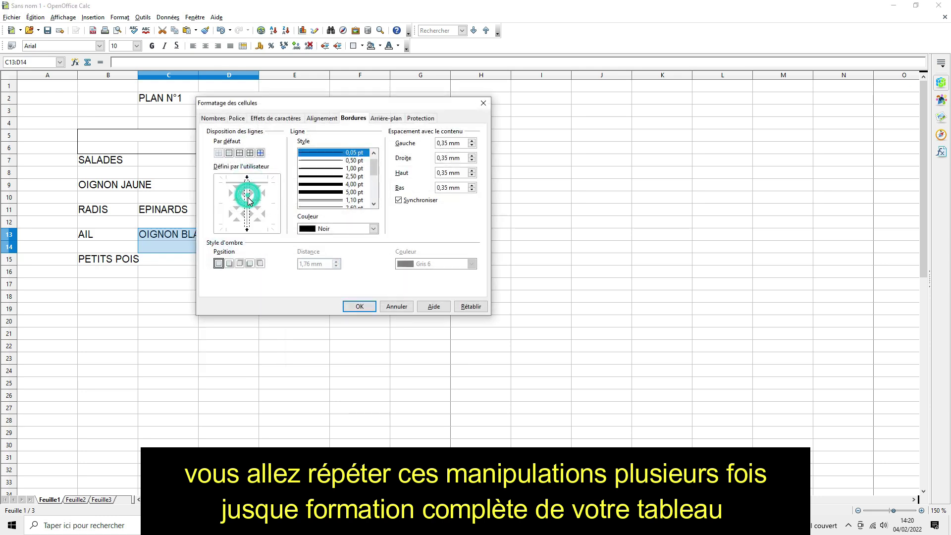
{"action": "left_click", "coordinate": [247, 204]}
{"action": "left_click", "coordinate": [247, 204]}
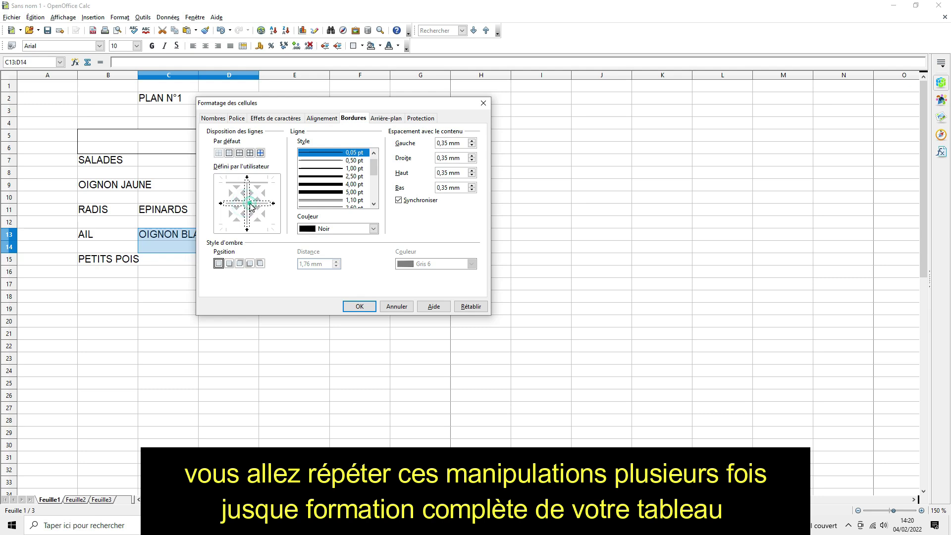
{"action": "left_click", "coordinate": [272, 219]}
{"action": "left_click", "coordinate": [256, 226]}
{"action": "left_click", "coordinate": [223, 212]}
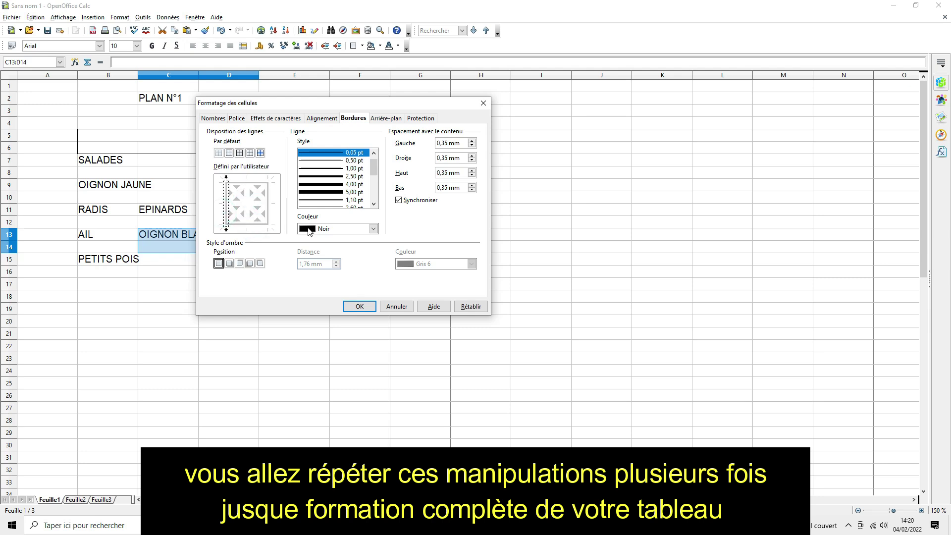
{"action": "left_click", "coordinate": [357, 308]}
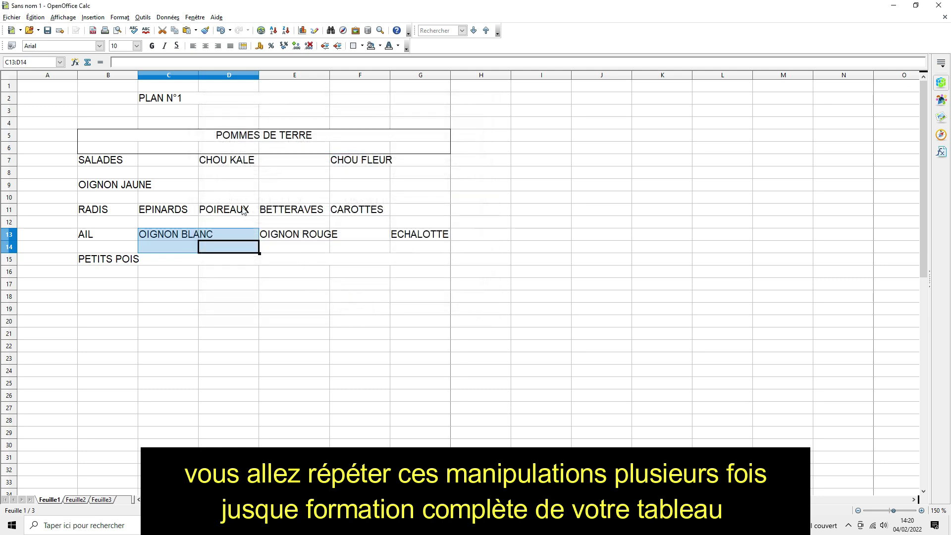
- Outline the OIGNON ROUGE block E13:F14 with a 0.05 pt black border, leaving no inner lines
{"action": "left_click_drag", "start_coordinate": [299, 236], "coordinate": [354, 247]}
{"action": "right_click", "coordinate": [313, 247]}
{"action": "left_click", "coordinate": [343, 264]}
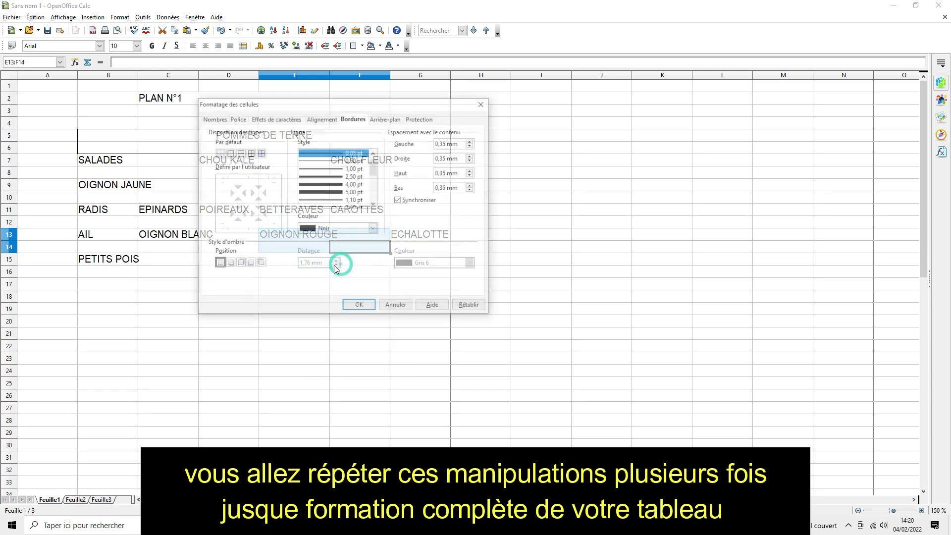
{"action": "left_click", "coordinate": [267, 203]}
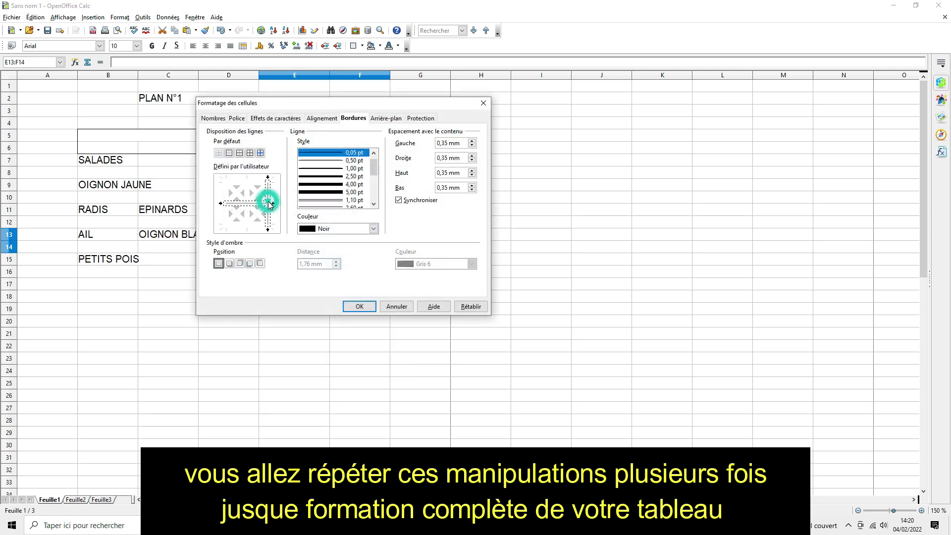
{"action": "left_click", "coordinate": [254, 203]}
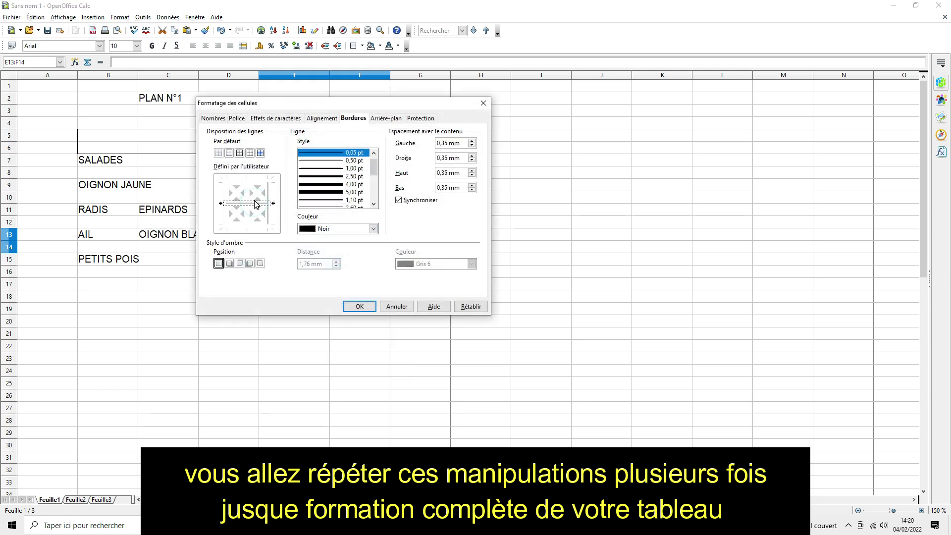
{"action": "left_click", "coordinate": [253, 188]}
{"action": "left_click", "coordinate": [226, 197]}
{"action": "left_click", "coordinate": [247, 226]}
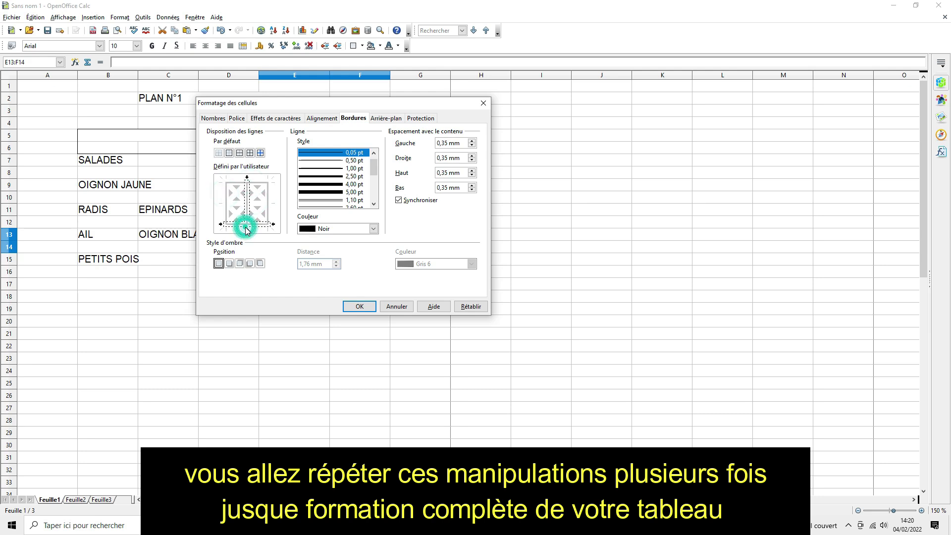
{"action": "left_click", "coordinate": [247, 214]}
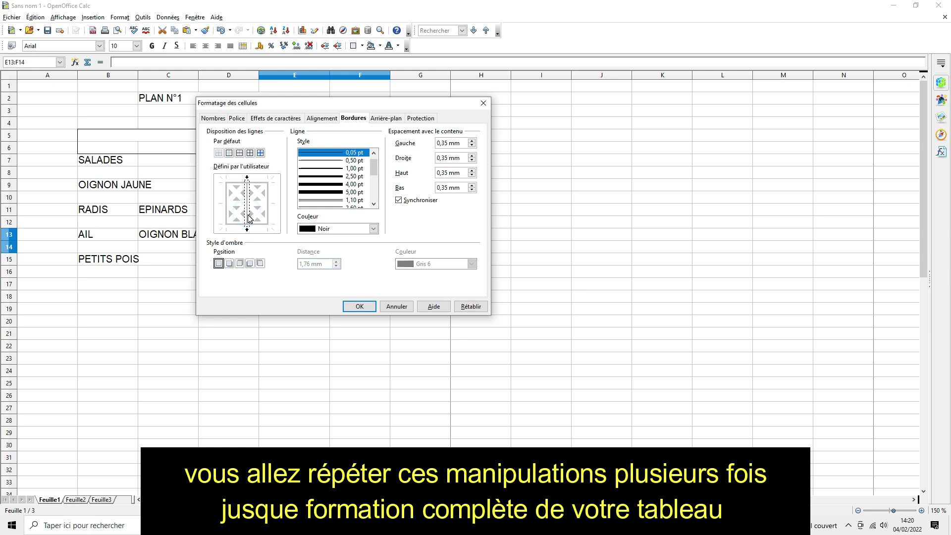
{"action": "left_click", "coordinate": [360, 306]}
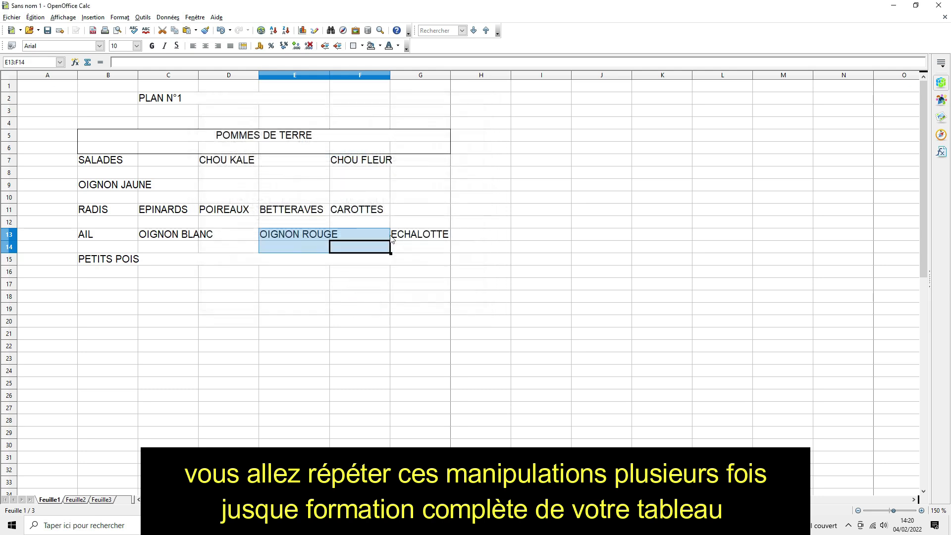
- Apply a 0.05 pt black outer border around the ECHALOTTE cells G13:G14 and deselect the range
{"action": "left_click", "coordinate": [423, 239]}
{"action": "left_click_drag", "start_coordinate": [423, 239], "coordinate": [421, 248]}
{"action": "right_click", "coordinate": [421, 248]}
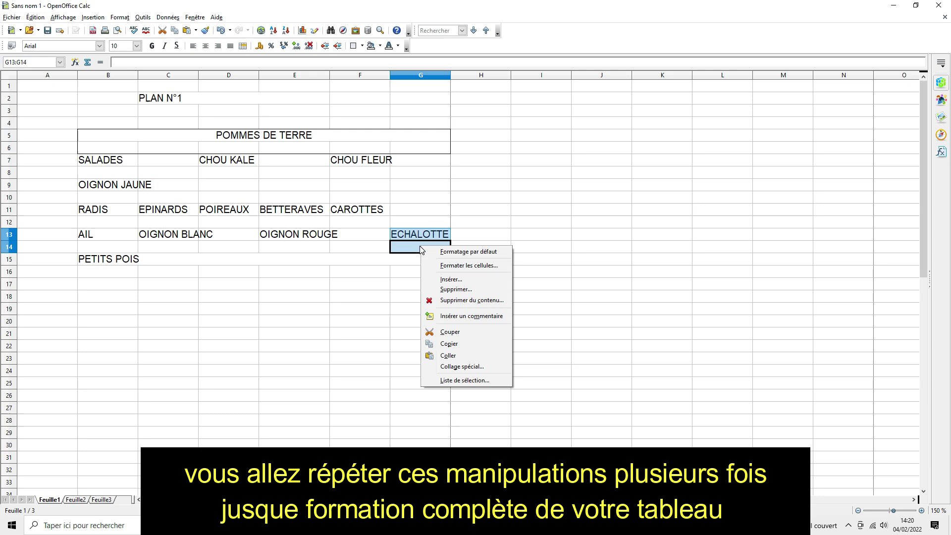
{"action": "left_click", "coordinate": [459, 268]}
{"action": "left_click", "coordinate": [253, 183]}
{"action": "left_click", "coordinate": [268, 203]}
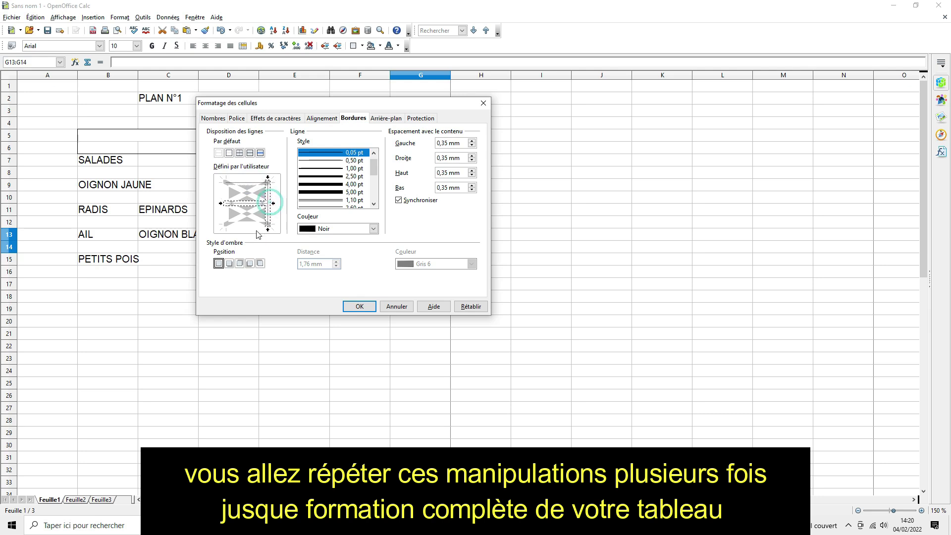
{"action": "left_click", "coordinate": [246, 203]}
{"action": "left_click", "coordinate": [246, 225]}
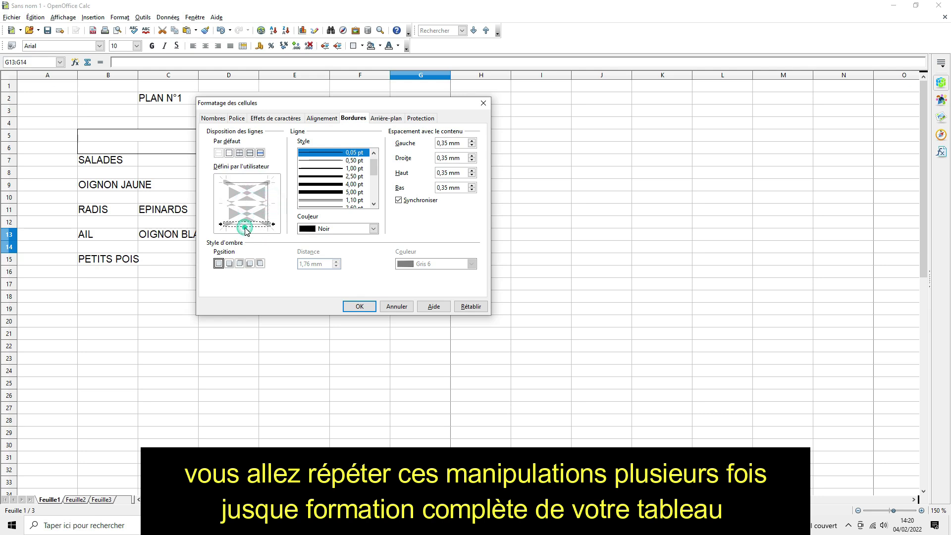
{"action": "left_click", "coordinate": [225, 207]}
{"action": "left_click", "coordinate": [361, 305]}
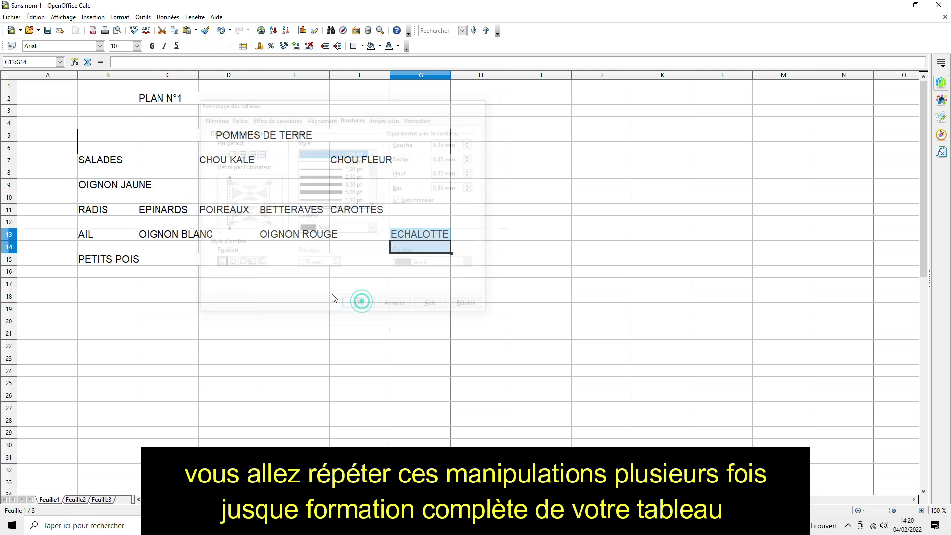
{"action": "left_click", "coordinate": [282, 283]}
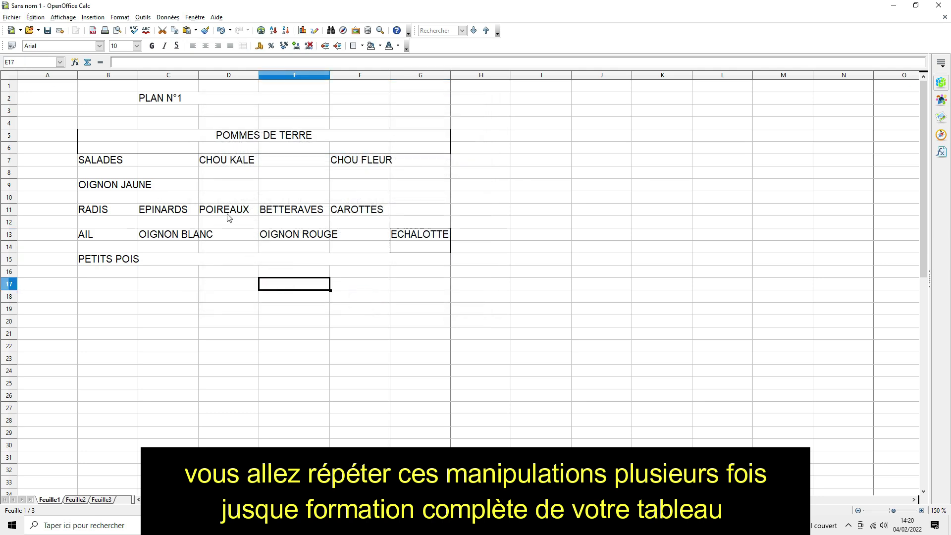
- Outline the SALADES block B7:C8 with a 0.05 pt black border, leaving no inner lines
{"action": "left_click_drag", "start_coordinate": [133, 159], "coordinate": [179, 182]}
{"action": "right_click", "coordinate": [168, 178]}
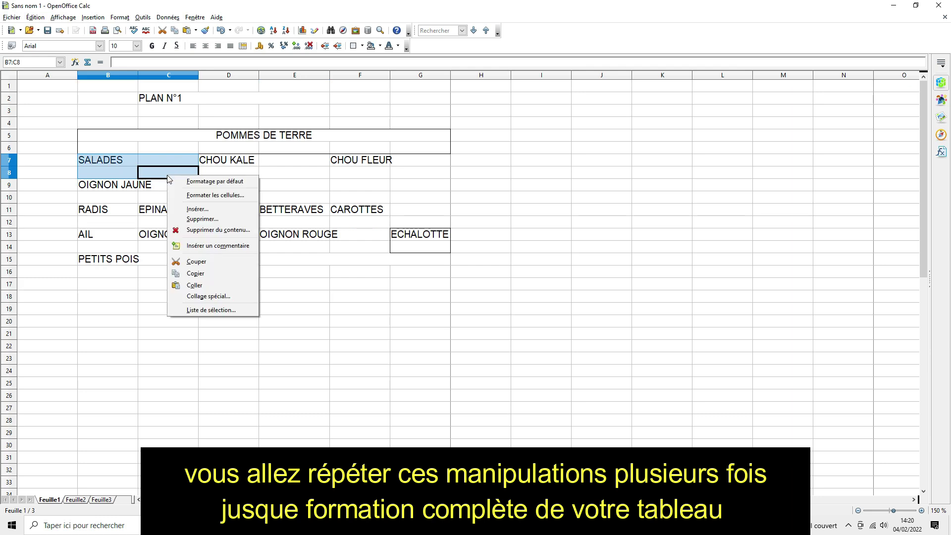
{"action": "left_click", "coordinate": [231, 195]}
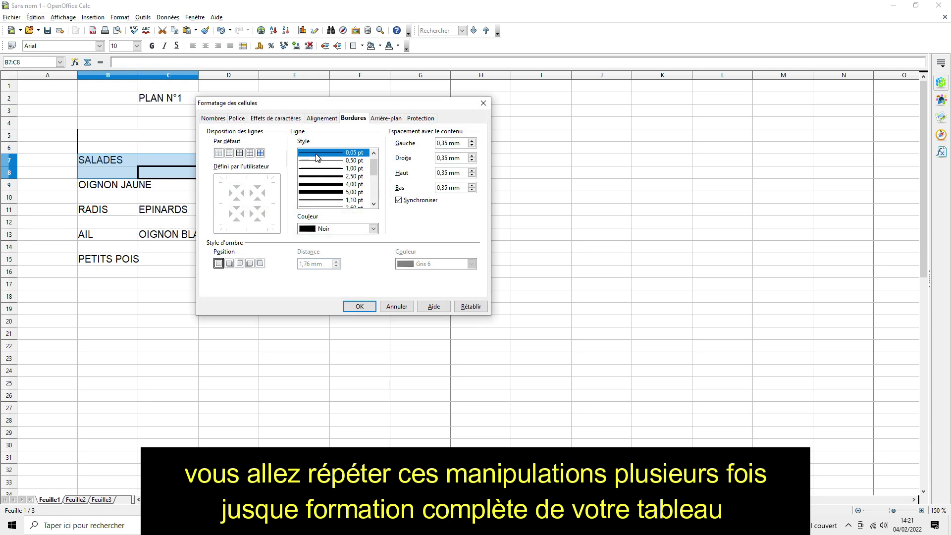
{"action": "left_click", "coordinate": [249, 183]}
{"action": "left_click", "coordinate": [266, 203]}
{"action": "left_click", "coordinate": [261, 204]}
{"action": "left_click", "coordinate": [258, 225]}
{"action": "left_click", "coordinate": [226, 198]}
{"action": "left_click", "coordinate": [359, 305]}
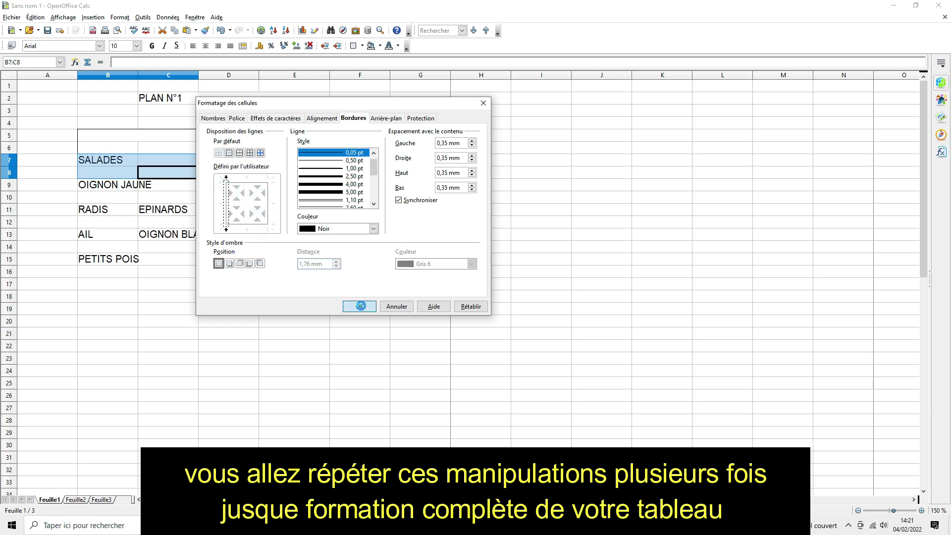
- Outline the CHOU KALE block D7:E8 with a 0.05 pt black border, leaving no inner lines
{"action": "left_click", "coordinate": [247, 165]}
{"action": "left_click_drag", "start_coordinate": [247, 165], "coordinate": [280, 176]}
{"action": "right_click", "coordinate": [280, 174]}
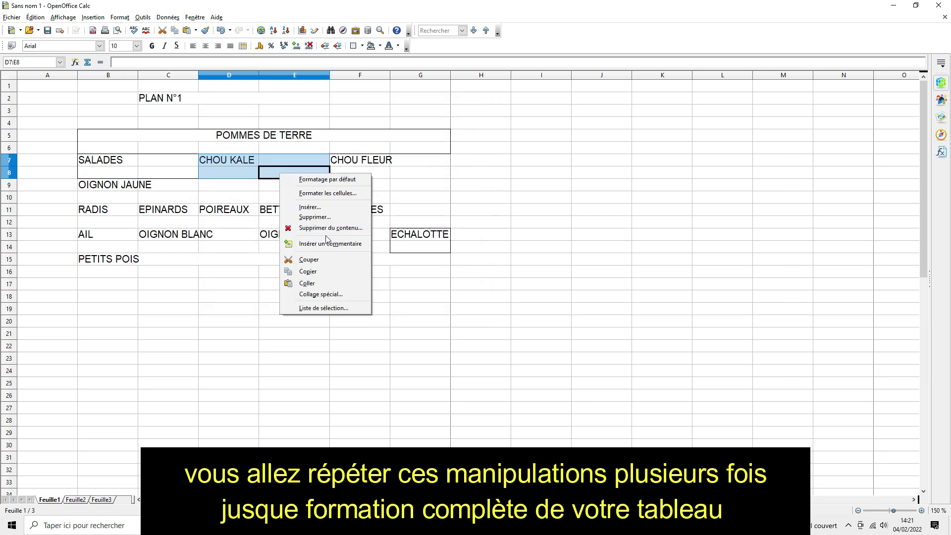
{"action": "left_click", "coordinate": [320, 194]}
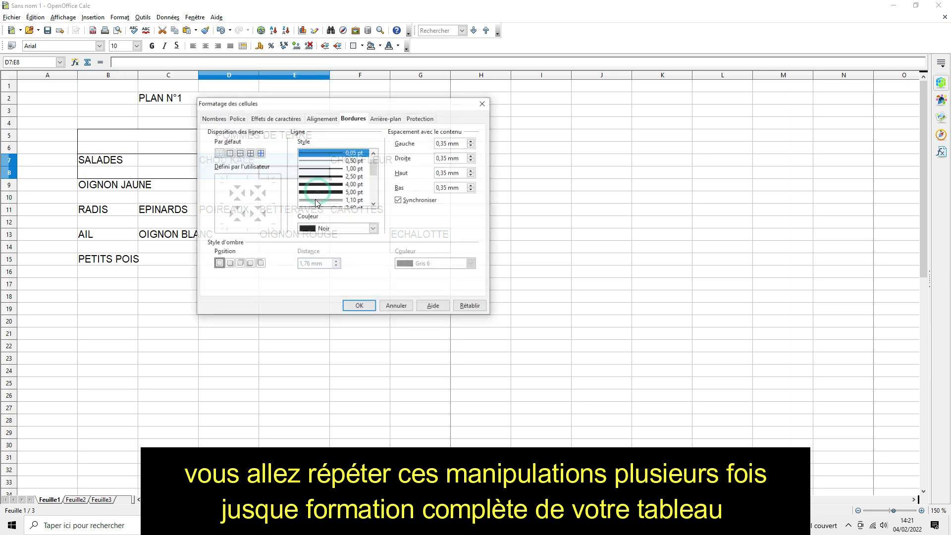
{"action": "left_click", "coordinate": [269, 197]}
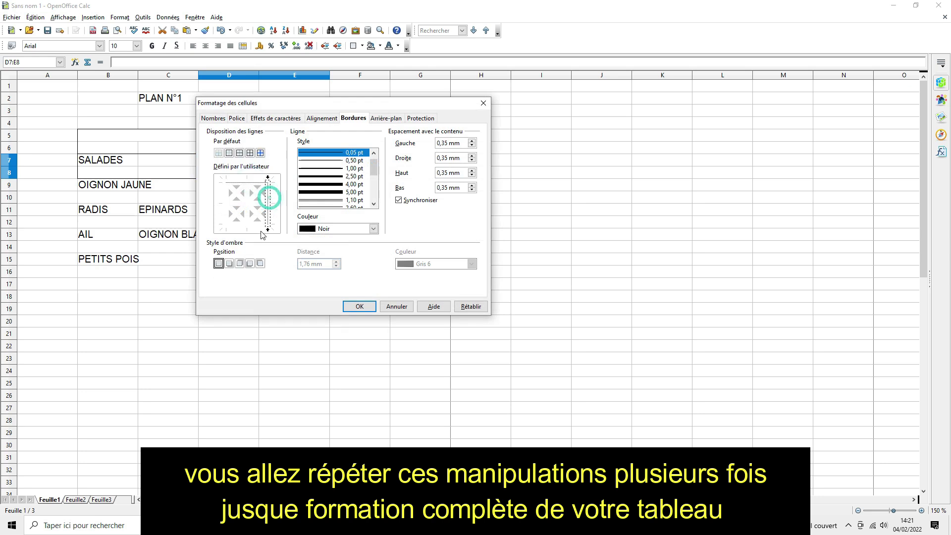
{"action": "left_click", "coordinate": [257, 225]}
{"action": "left_click", "coordinate": [219, 213]}
{"action": "left_click", "coordinate": [360, 306]}
- Outline the CHOU FLEUR block F7:G8 with a 0.05 pt black border, leaving no inner lines
{"action": "left_click_drag", "start_coordinate": [359, 162], "coordinate": [431, 178]}
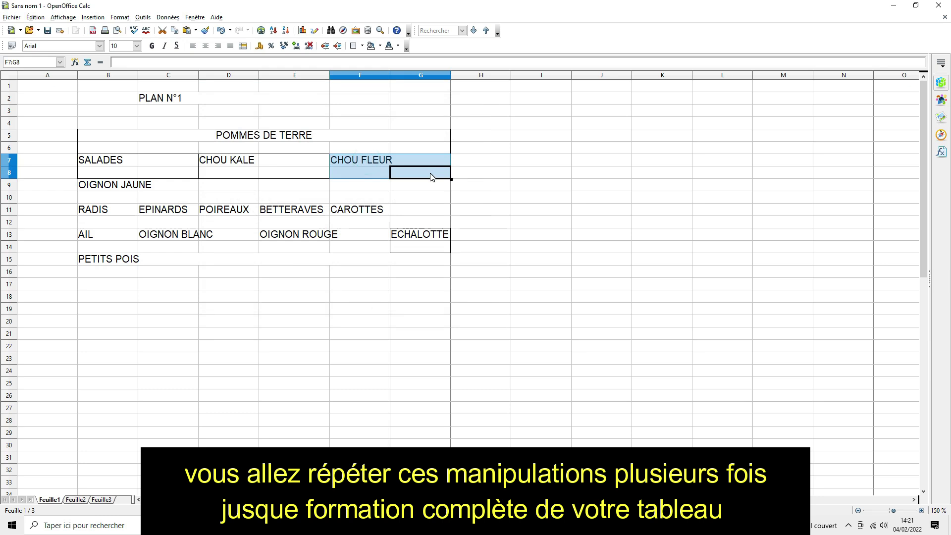
{"action": "right_click", "coordinate": [396, 168]}
{"action": "left_click", "coordinate": [426, 189]}
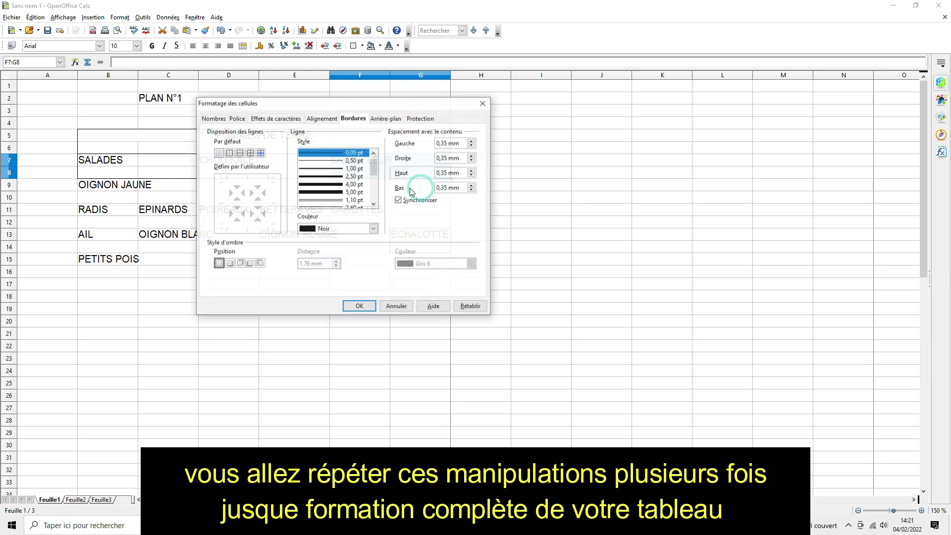
{"action": "left_click", "coordinate": [268, 205]}
{"action": "left_click", "coordinate": [254, 225]}
{"action": "left_click", "coordinate": [226, 205]}
{"action": "left_click", "coordinate": [250, 206]}
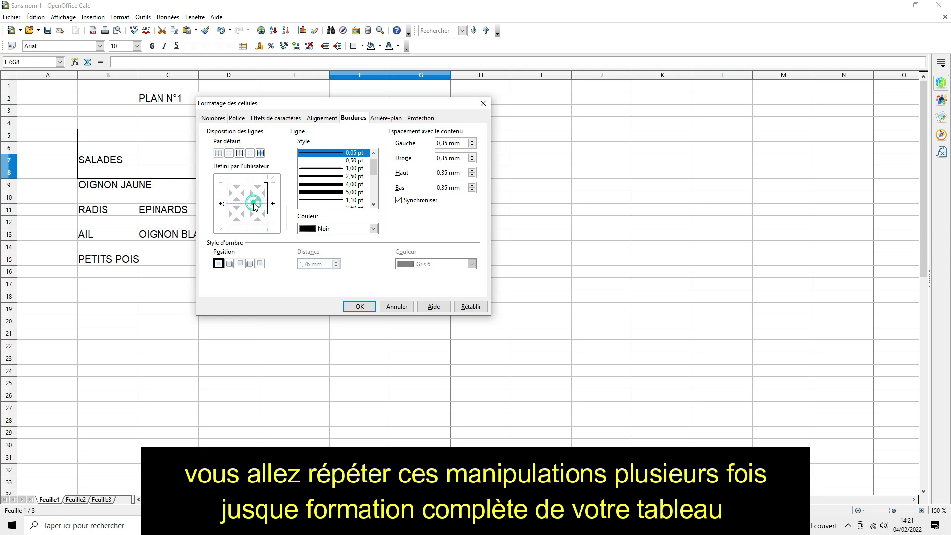
{"action": "left_click", "coordinate": [361, 305]}
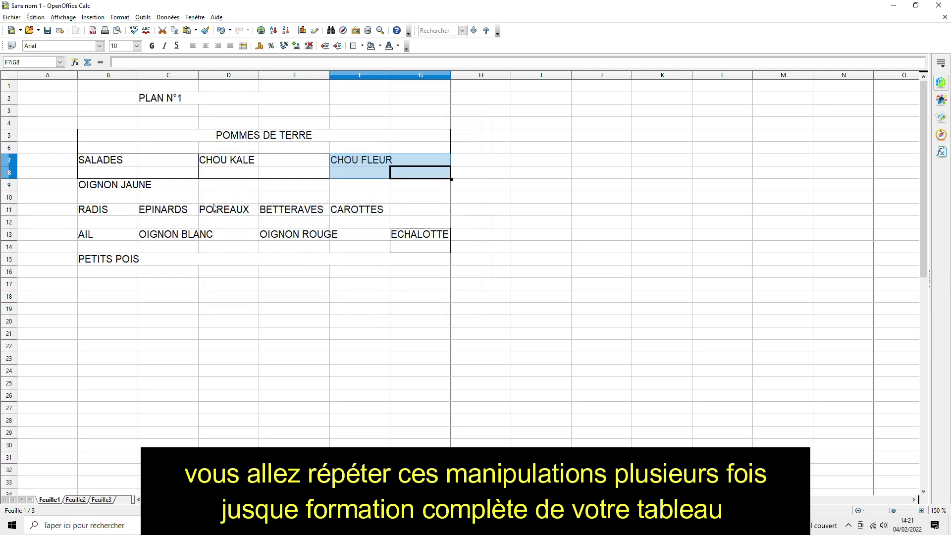
- Outline the OIGNON JAUNE block B9:G10 with a 0.05 pt black border, leaving no inner lines
{"action": "left_click_drag", "start_coordinate": [123, 189], "coordinate": [425, 207]}
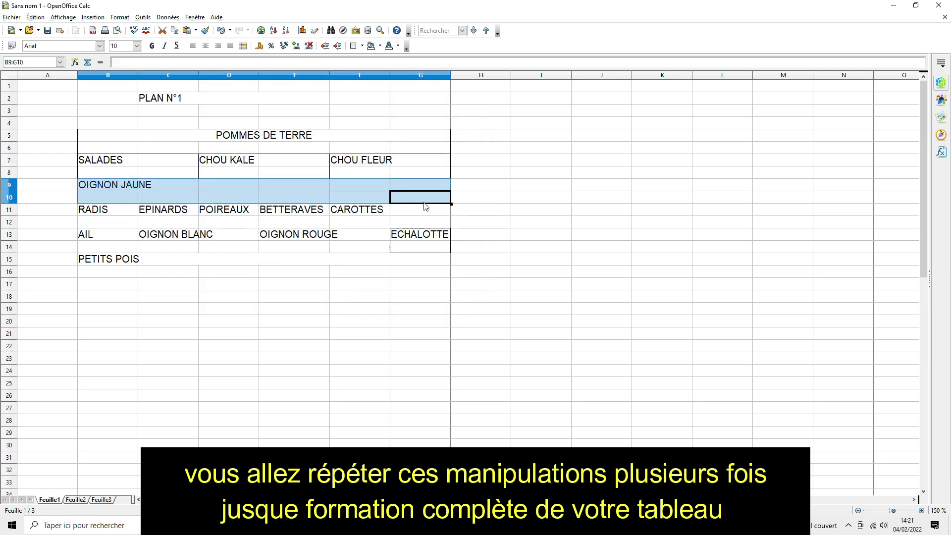
{"action": "right_click", "coordinate": [420, 199]}
{"action": "left_click", "coordinate": [455, 217]}
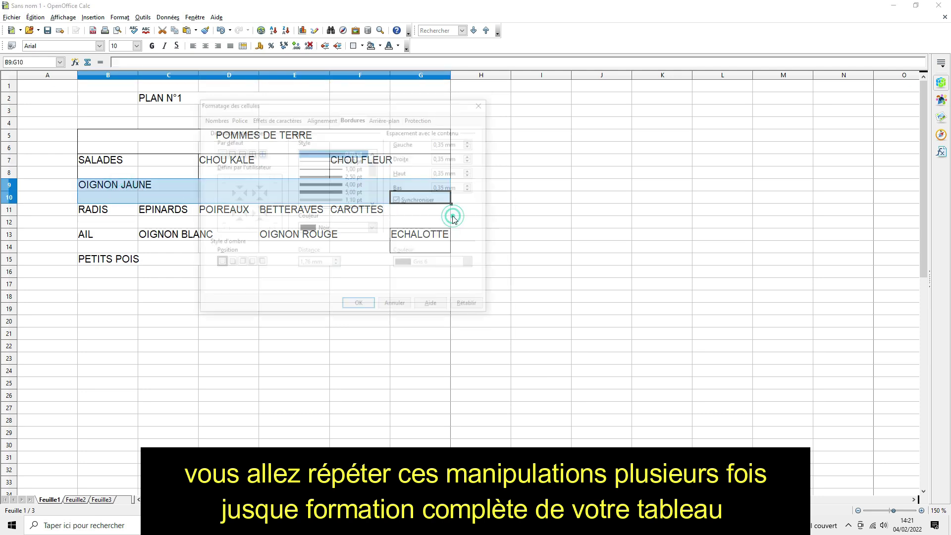
{"action": "left_click", "coordinate": [250, 181]}
{"action": "left_click", "coordinate": [250, 199]}
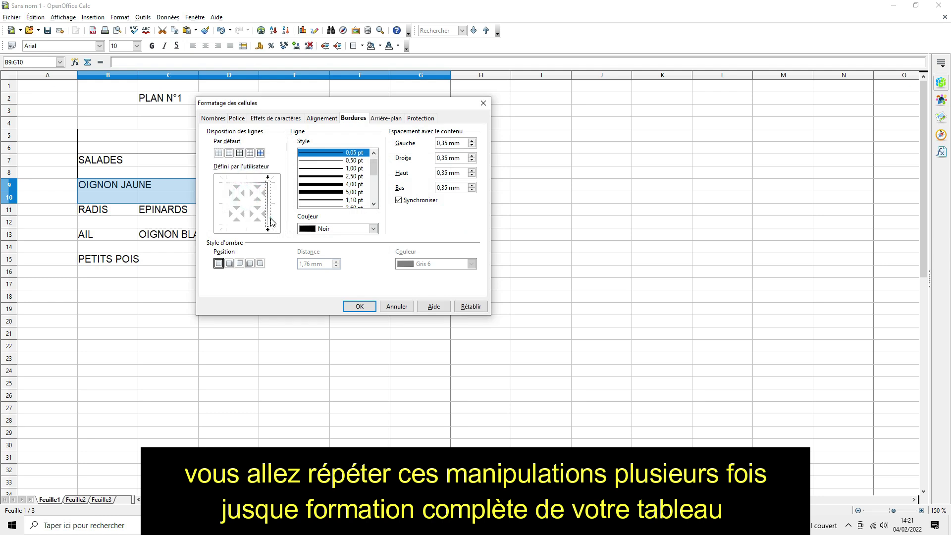
{"action": "left_click", "coordinate": [258, 226]}
{"action": "left_click", "coordinate": [224, 208]}
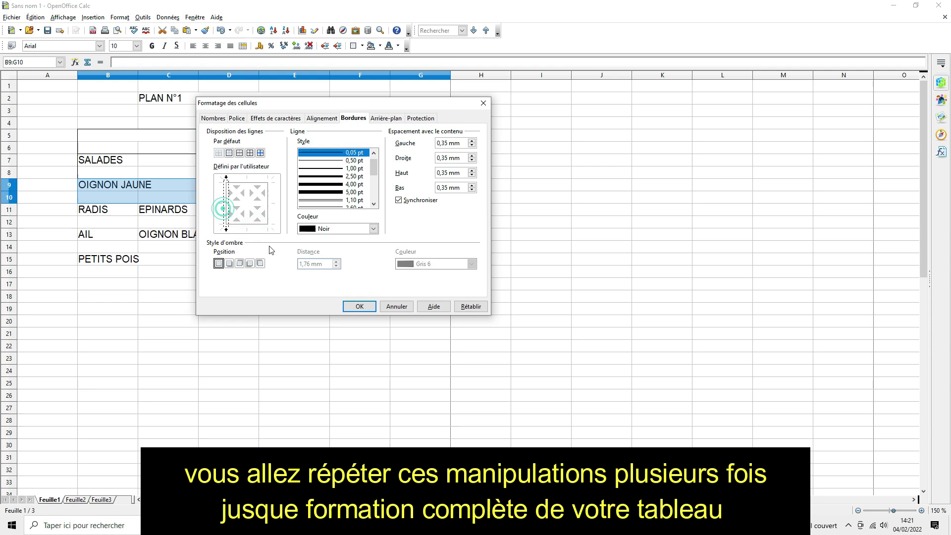
{"action": "left_click", "coordinate": [360, 306]}
- Apply a 0.05 pt black outer border around the RADIS cells B11:B12, without a line between them
{"action": "left_click_drag", "start_coordinate": [125, 211], "coordinate": [128, 222]}
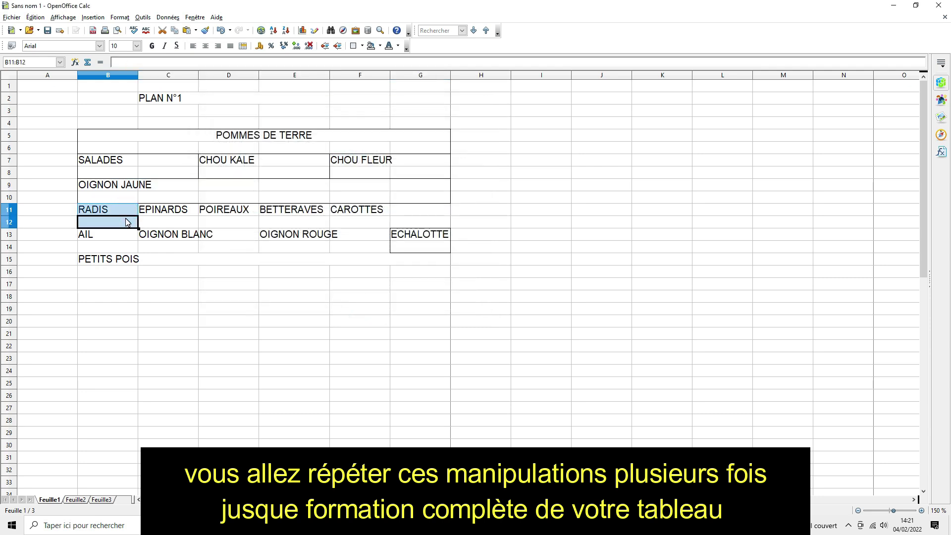
{"action": "right_click", "coordinate": [126, 220]}
{"action": "left_click", "coordinate": [149, 238]}
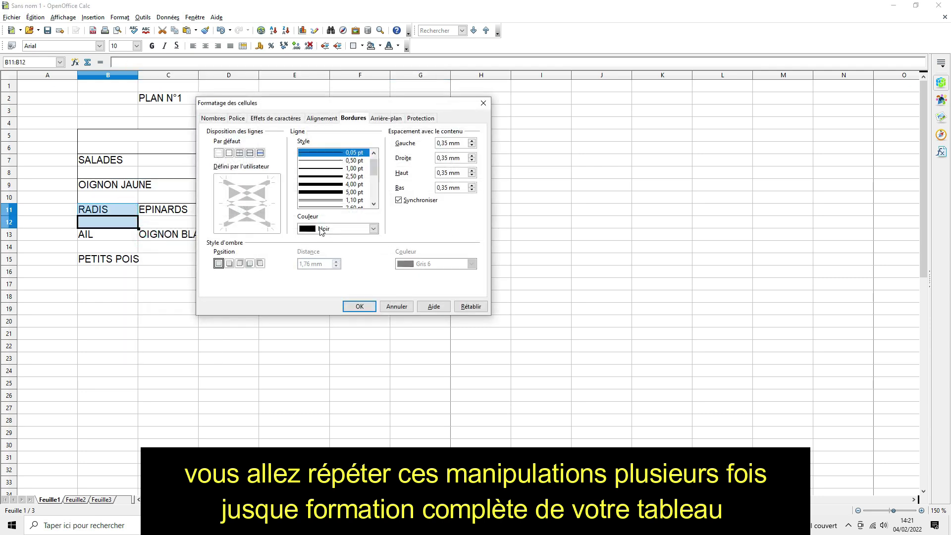
{"action": "left_click", "coordinate": [269, 198]}
{"action": "left_click", "coordinate": [225, 198]}
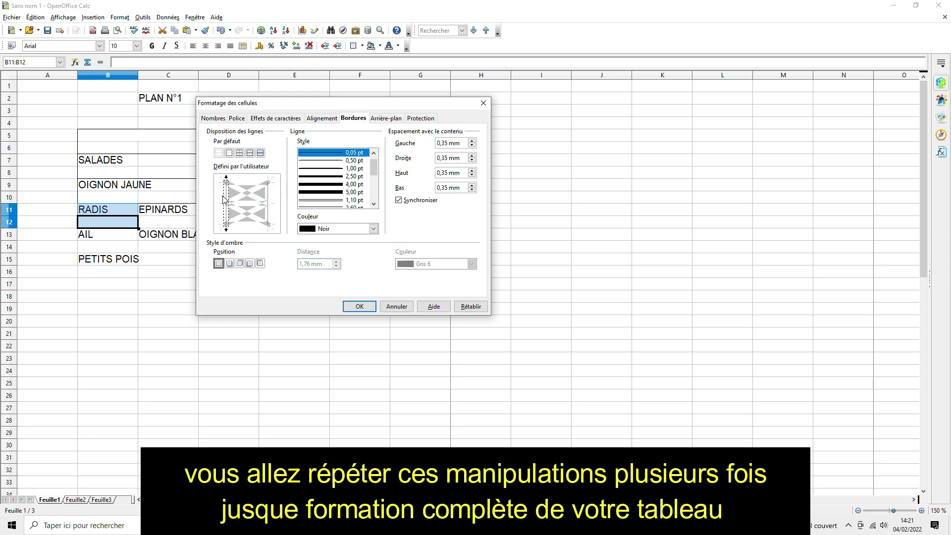
{"action": "left_click", "coordinate": [246, 182]}
{"action": "left_click", "coordinate": [247, 225]}
{"action": "left_click", "coordinate": [359, 306]}
- Apply a 0.05 pt black outer border around the EPINARDS cells C11:C12, without a line between them
{"action": "left_click_drag", "start_coordinate": [184, 209], "coordinate": [191, 223]}
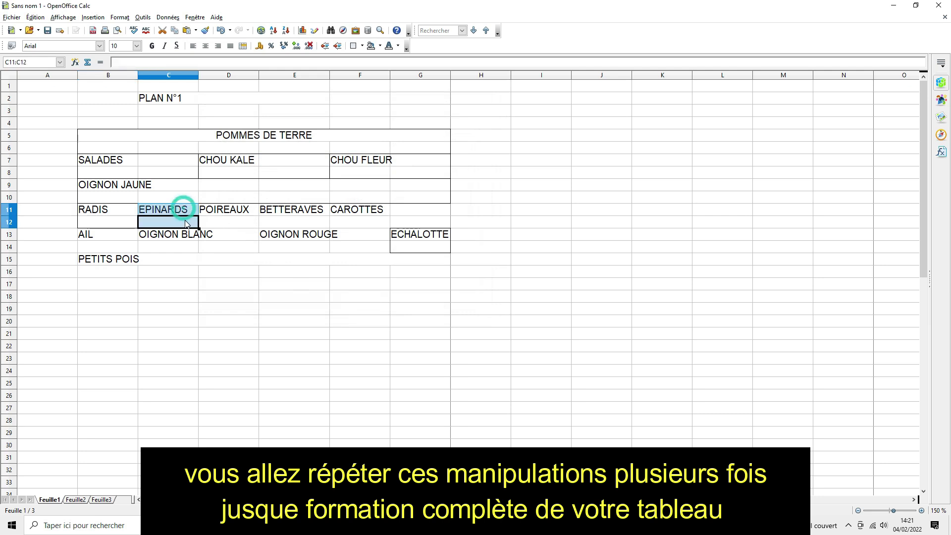
{"action": "right_click", "coordinate": [190, 226]}
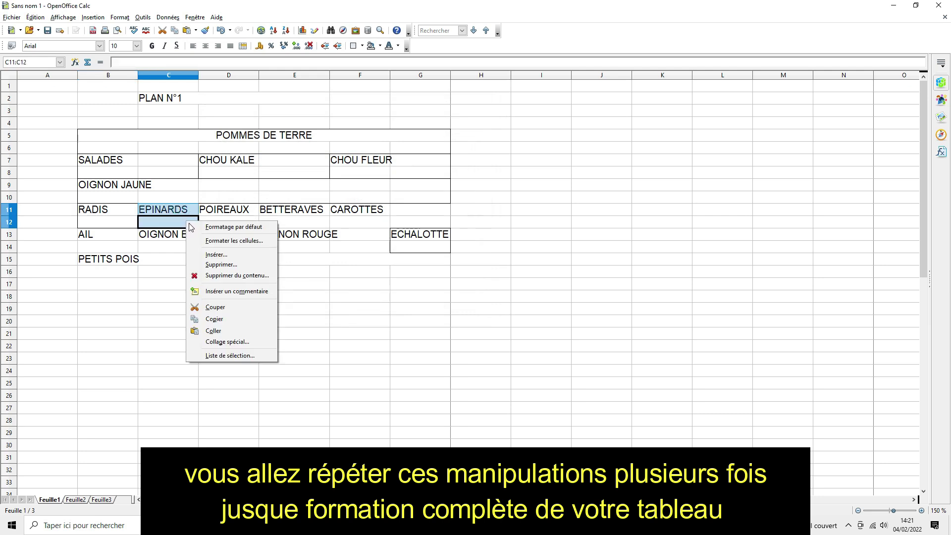
{"action": "left_click", "coordinate": [224, 240]}
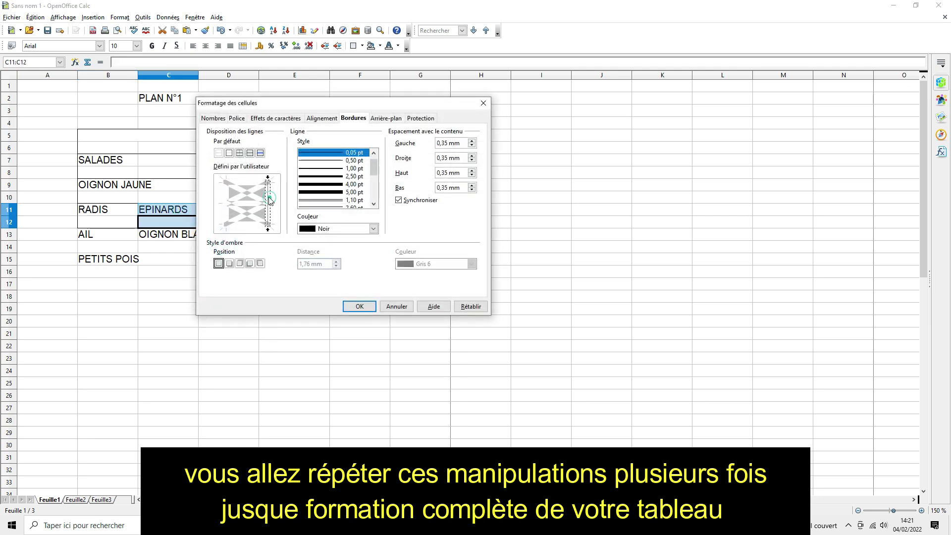
{"action": "left_click", "coordinate": [222, 202]}
{"action": "left_click", "coordinate": [242, 225]}
{"action": "left_click", "coordinate": [348, 305]}
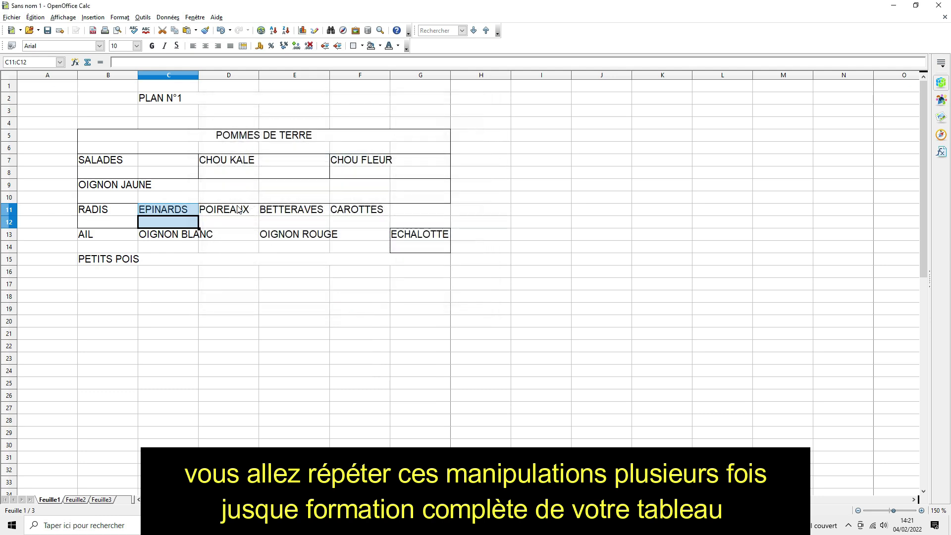
- Apply a 0.05 pt black outer border around the POIREAUX cells D11:D12, without a line between them
{"action": "left_click_drag", "start_coordinate": [239, 208], "coordinate": [237, 218]}
{"action": "right_click", "coordinate": [237, 220]}
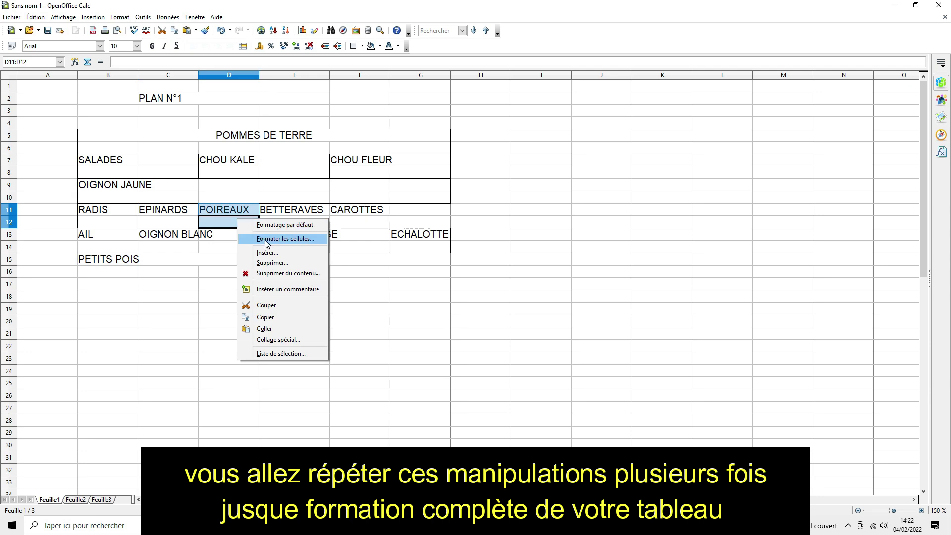
{"action": "left_click", "coordinate": [268, 239]}
{"action": "left_click", "coordinate": [244, 182]}
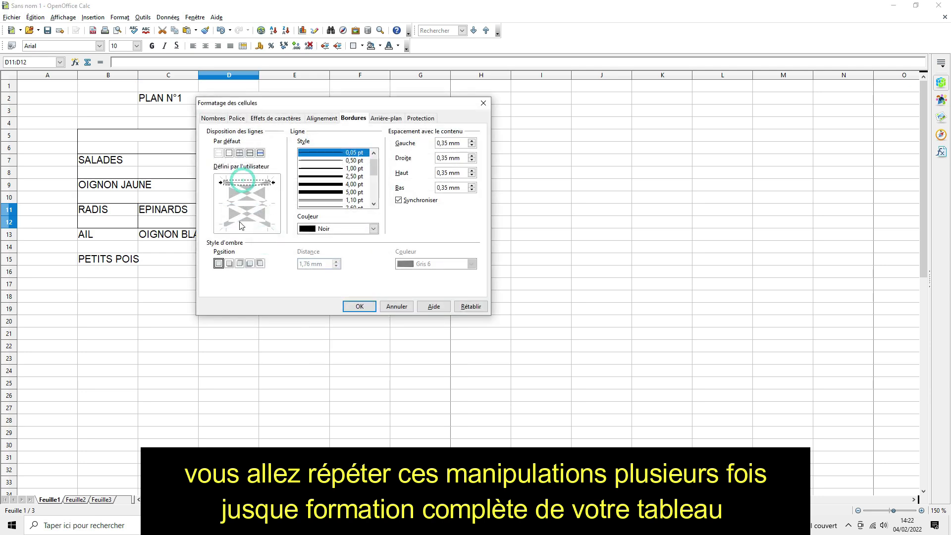
{"action": "left_click", "coordinate": [243, 224]}
{"action": "left_click", "coordinate": [268, 214]}
{"action": "left_click", "coordinate": [223, 213]}
{"action": "left_click", "coordinate": [358, 306]}
- Apply a 0.05 pt black outer border around the BETTERAVES cells E11:E12, without a line between them
{"action": "left_click_drag", "start_coordinate": [292, 207], "coordinate": [307, 222]}
{"action": "right_click", "coordinate": [307, 222]}
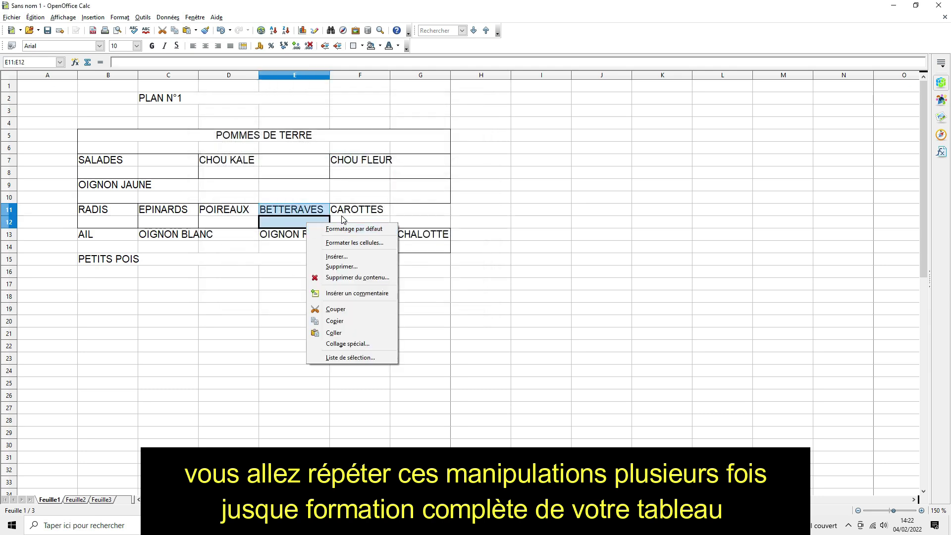
{"action": "left_click", "coordinate": [342, 220]}
{"action": "right_click", "coordinate": [315, 214]}
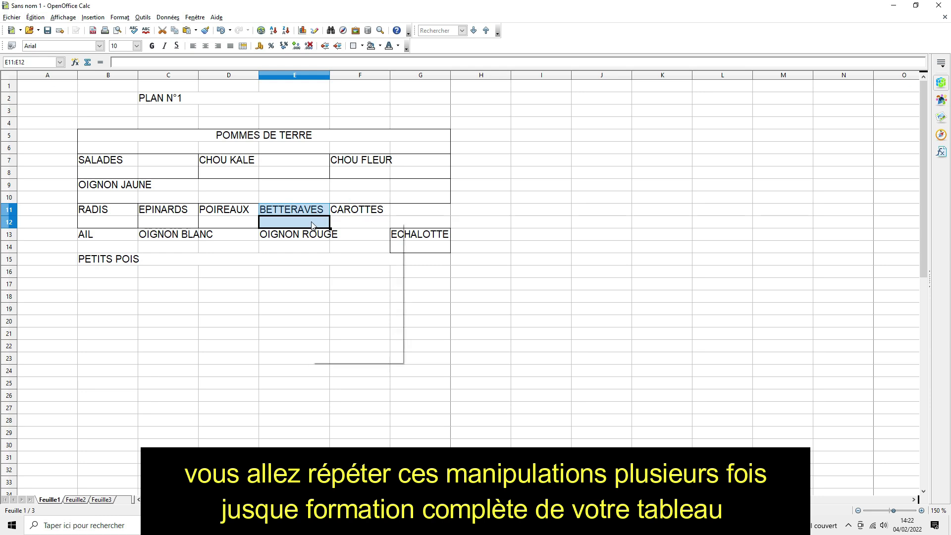
{"action": "left_click", "coordinate": [314, 213]}
{"action": "mouse_move", "coordinate": [313, 218]}
{"action": "left_mouse_down"}
{"action": "mouse_move", "coordinate": [356, 226]}
{"action": "mouse_move", "coordinate": [303, 216]}
{"action": "mouse_move", "coordinate": [315, 218]}
{"action": "left_mouse_up"}
{"action": "left_click", "coordinate": [331, 235]}
{"action": "right_click", "coordinate": [315, 218]}
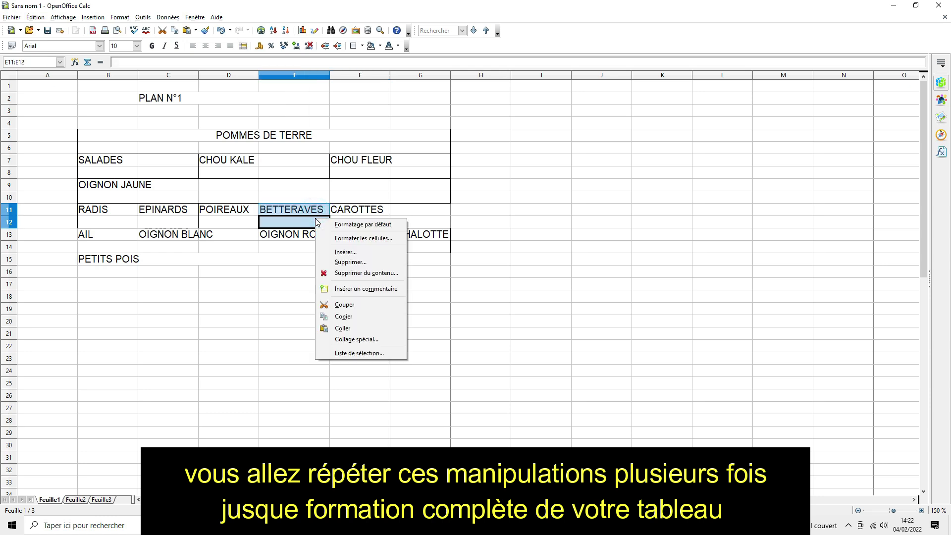
{"action": "left_click", "coordinate": [347, 239]}
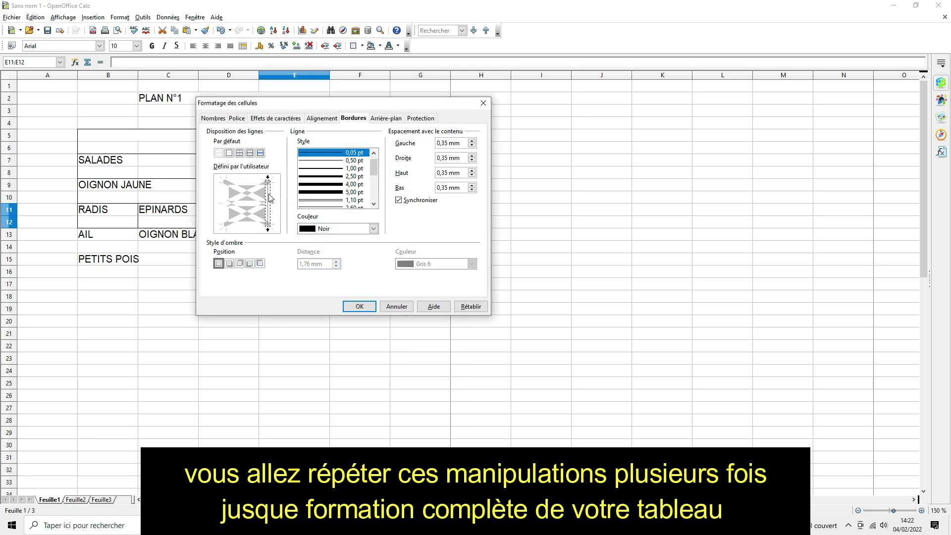
{"action": "left_click", "coordinate": [223, 200]}
{"action": "left_click", "coordinate": [247, 181]}
{"action": "left_click", "coordinate": [246, 225]}
{"action": "left_click", "coordinate": [358, 306]}
- Outline the CAROTTES block F11:G12 with a 0.05 pt black border, leaving no inner lines, and deselect the range
{"action": "left_click_drag", "start_coordinate": [358, 210], "coordinate": [429, 225]}
{"action": "right_click", "coordinate": [425, 225]}
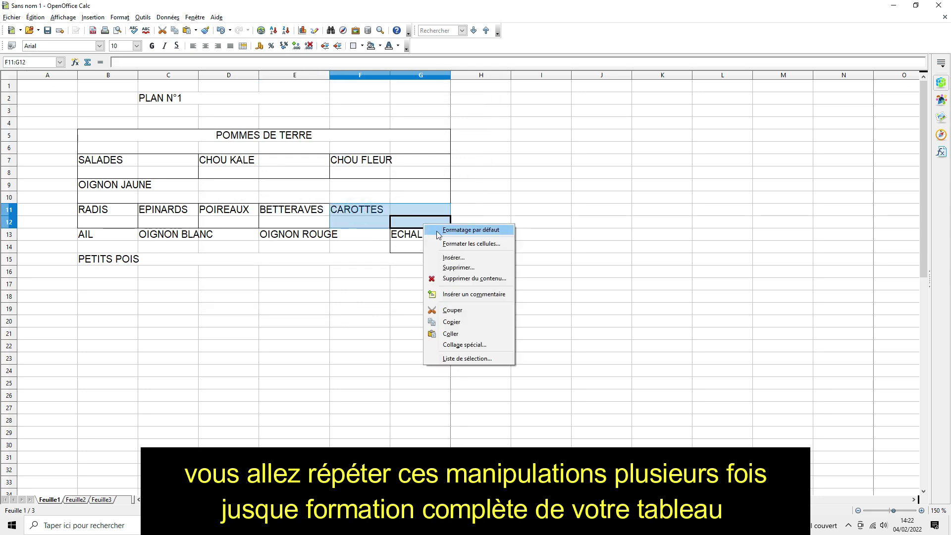
{"action": "left_click", "coordinate": [445, 244]}
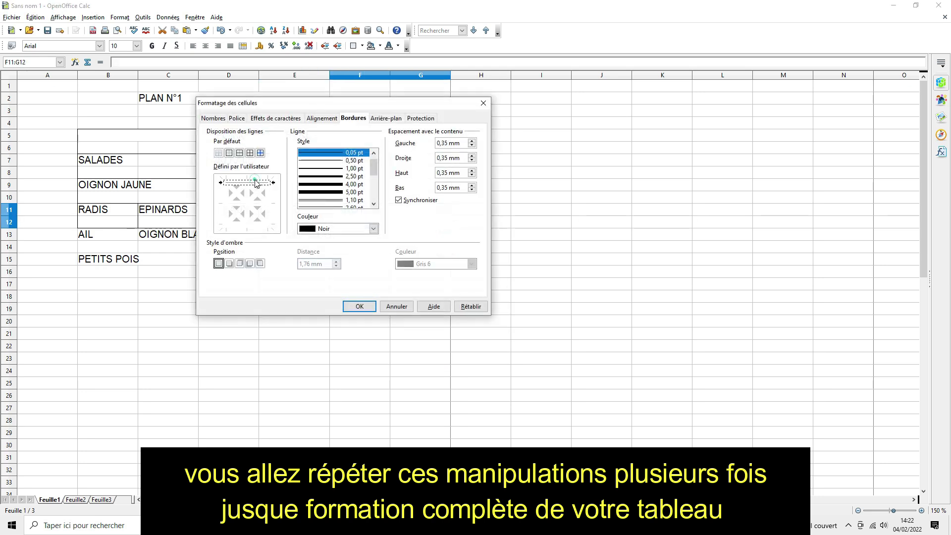
{"action": "left_click", "coordinate": [256, 224]}
{"action": "left_click", "coordinate": [273, 192]}
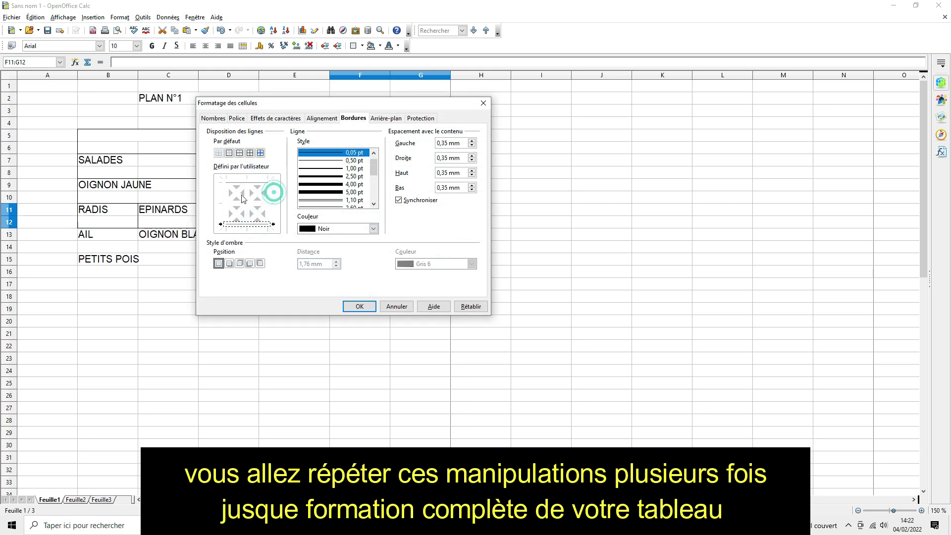
{"action": "left_click", "coordinate": [225, 195]}
{"action": "left_click", "coordinate": [274, 196]}
{"action": "left_click", "coordinate": [359, 307]}
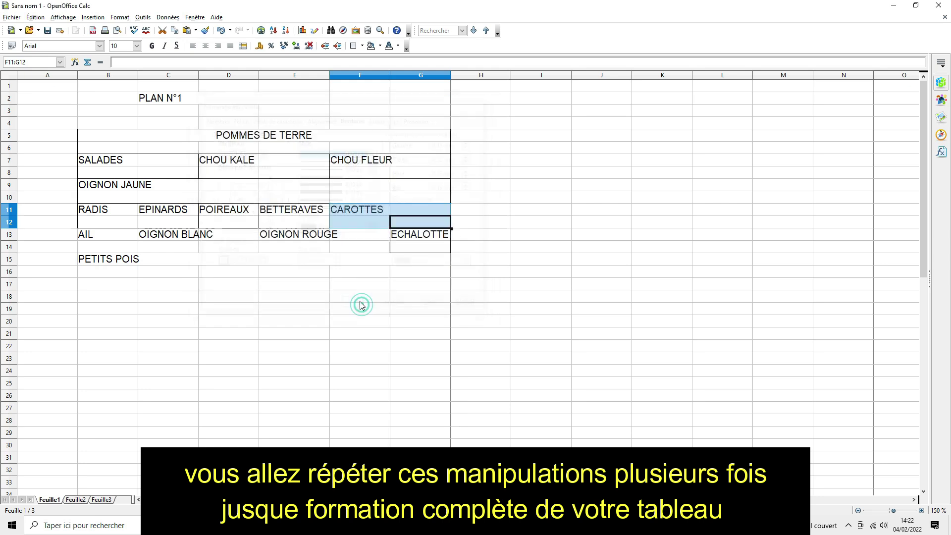
{"action": "left_click", "coordinate": [316, 289]}
- Apply a 0.05 pt black outer border around the AIL cells B13:B14, without a line between them
{"action": "left_click_drag", "start_coordinate": [125, 238], "coordinate": [125, 243]}
{"action": "right_click", "coordinate": [125, 243]}
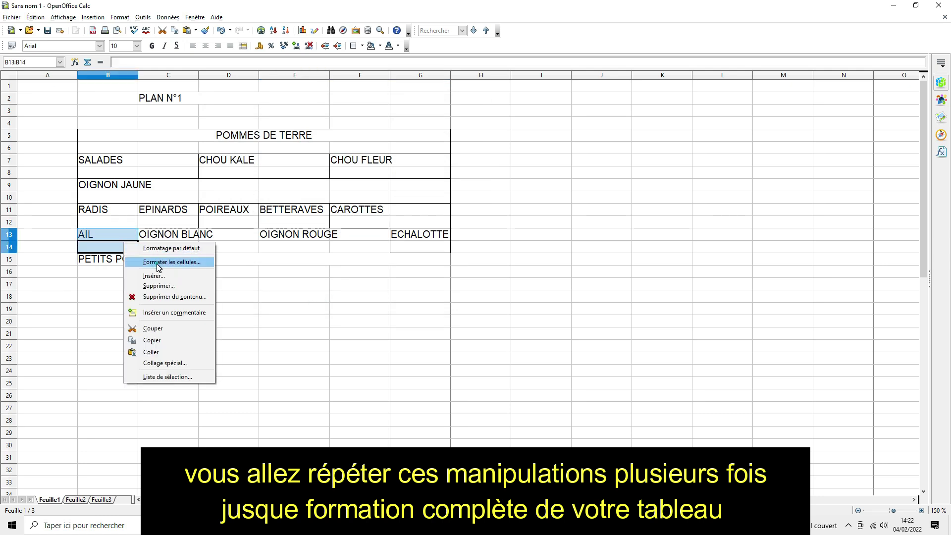
{"action": "left_click", "coordinate": [155, 262]}
{"action": "left_click", "coordinate": [270, 195]}
{"action": "left_click", "coordinate": [248, 181]}
{"action": "left_click", "coordinate": [223, 193]}
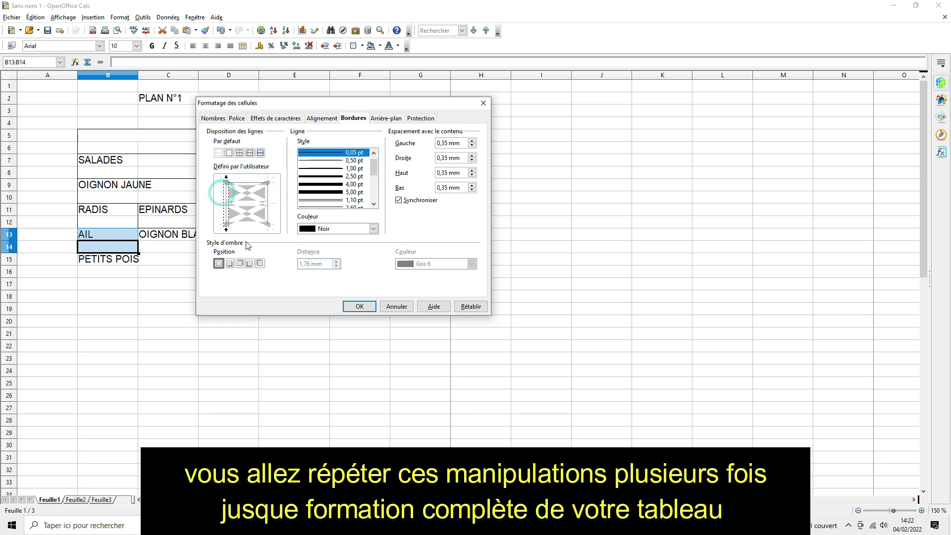
{"action": "left_click", "coordinate": [252, 226]}
{"action": "left_click", "coordinate": [360, 307]}
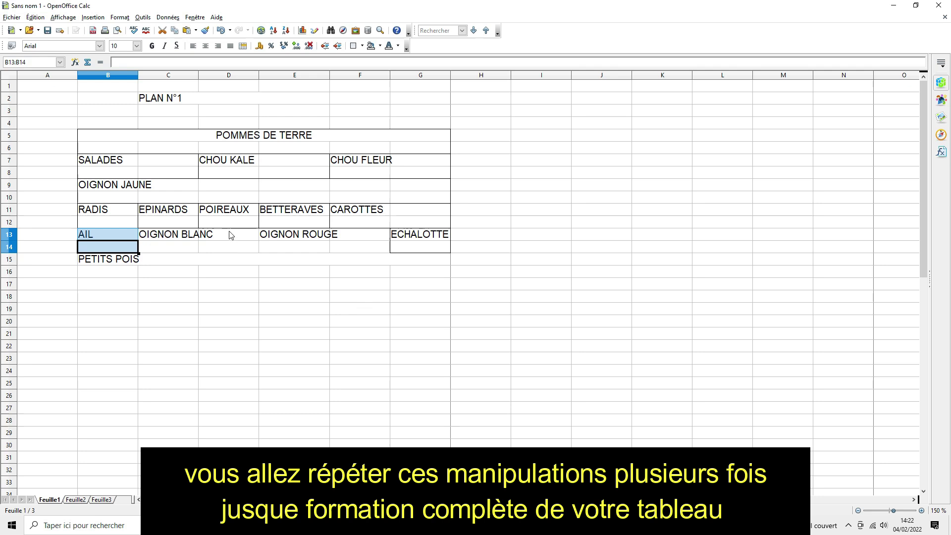
- Outline the OIGNON BLANC block C13:D14 with a 0.05 pt black border, leaving no inner lines
{"action": "left_click_drag", "start_coordinate": [185, 233], "coordinate": [230, 243]}
{"action": "right_click", "coordinate": [230, 243]}
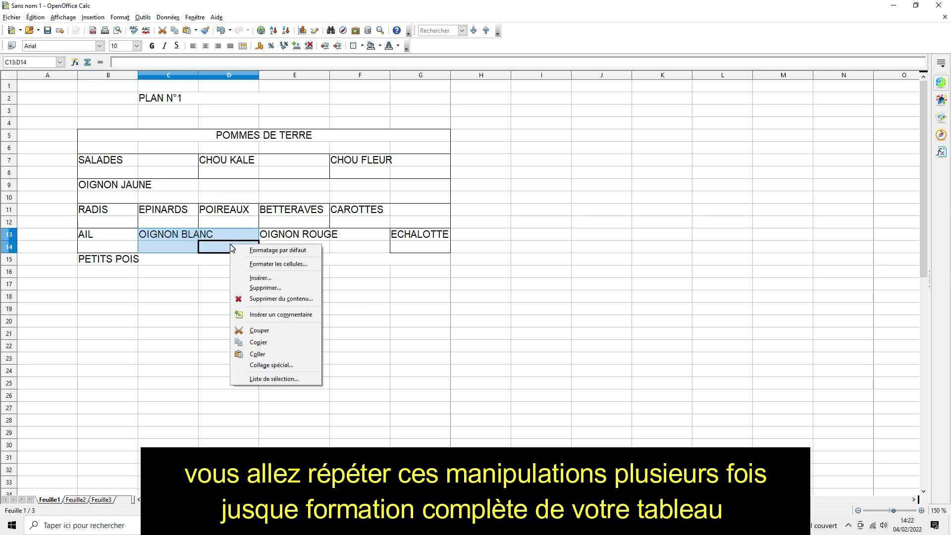
{"action": "left_click", "coordinate": [259, 267]}
{"action": "left_click", "coordinate": [224, 195]}
{"action": "left_click", "coordinate": [247, 182]}
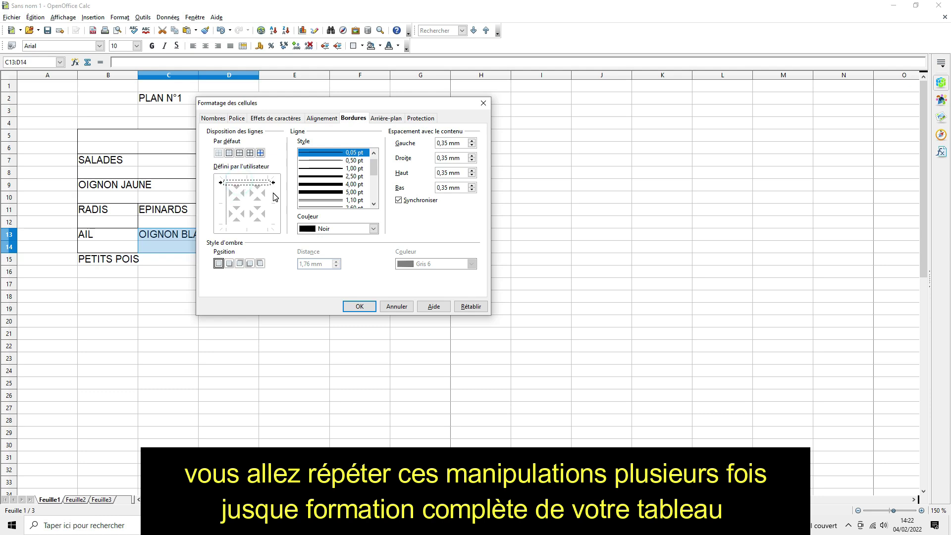
{"action": "left_click", "coordinate": [267, 226]}
{"action": "left_click", "coordinate": [270, 202]}
{"action": "left_click", "coordinate": [360, 306]}
- Outline the OIGNON ROUGE block E13:F14 with a 0.05 pt black border, leaving no inner lines
{"action": "left_click", "coordinate": [306, 231]}
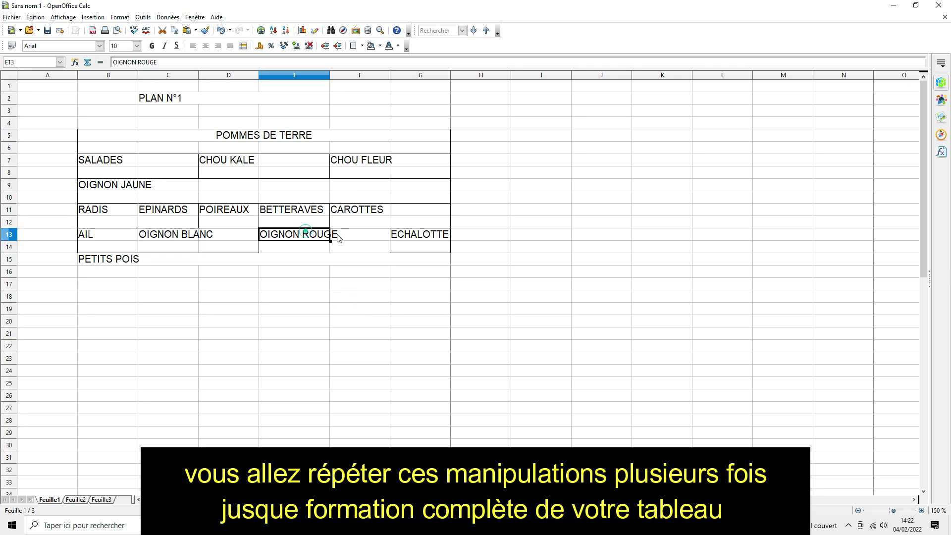
{"action": "left_click_drag", "start_coordinate": [338, 239], "coordinate": [345, 249]}
{"action": "right_click", "coordinate": [351, 249]}
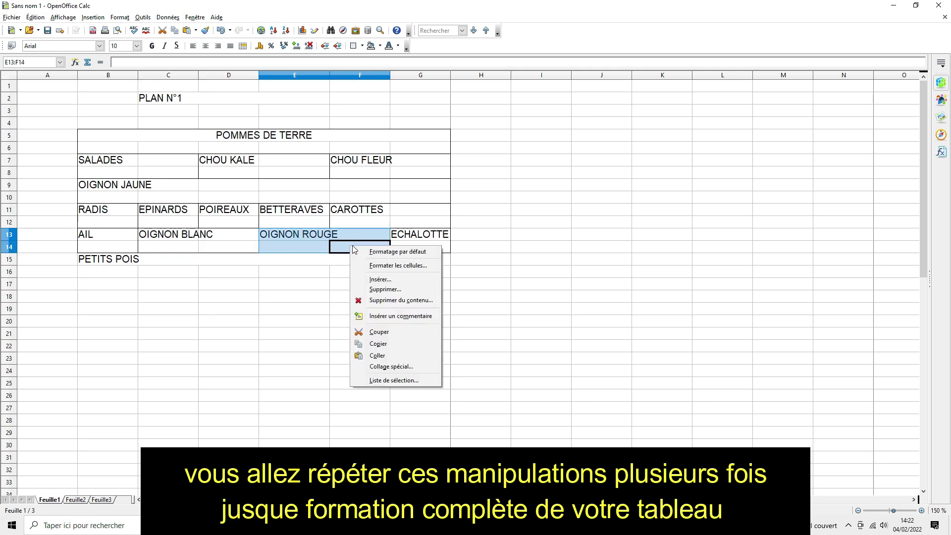
{"action": "left_click", "coordinate": [369, 267]}
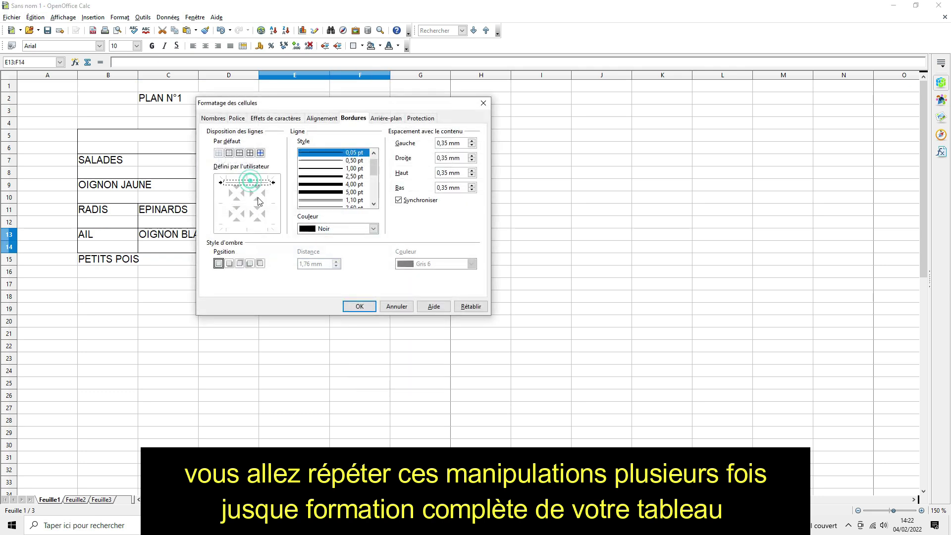
{"action": "left_click", "coordinate": [260, 225]}
{"action": "left_click", "coordinate": [273, 212]}
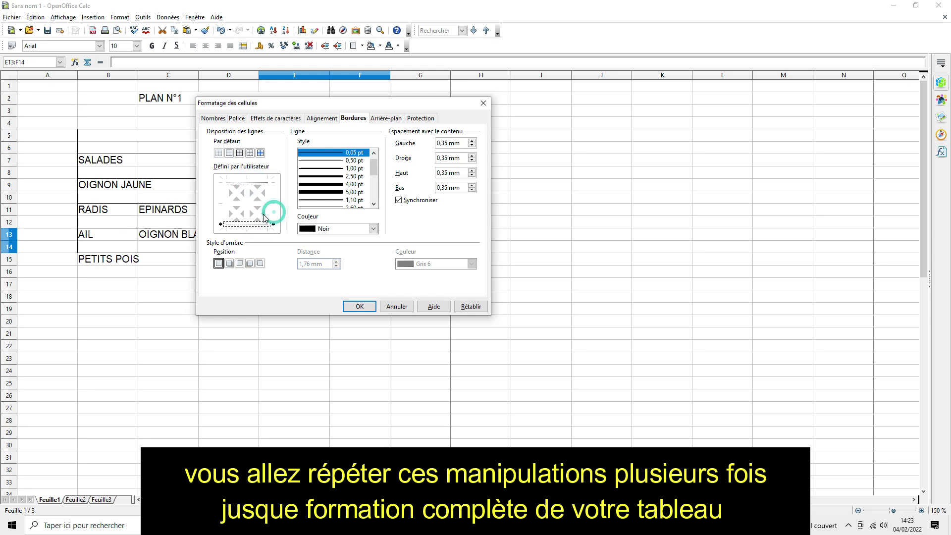
{"action": "left_click", "coordinate": [273, 214]}
{"action": "left_click", "coordinate": [223, 194]}
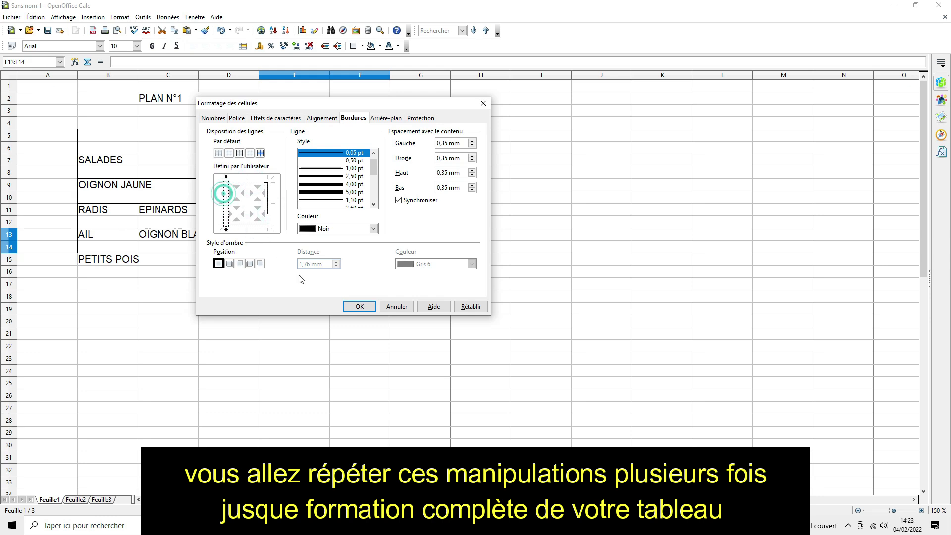
{"action": "left_click", "coordinate": [360, 306]}
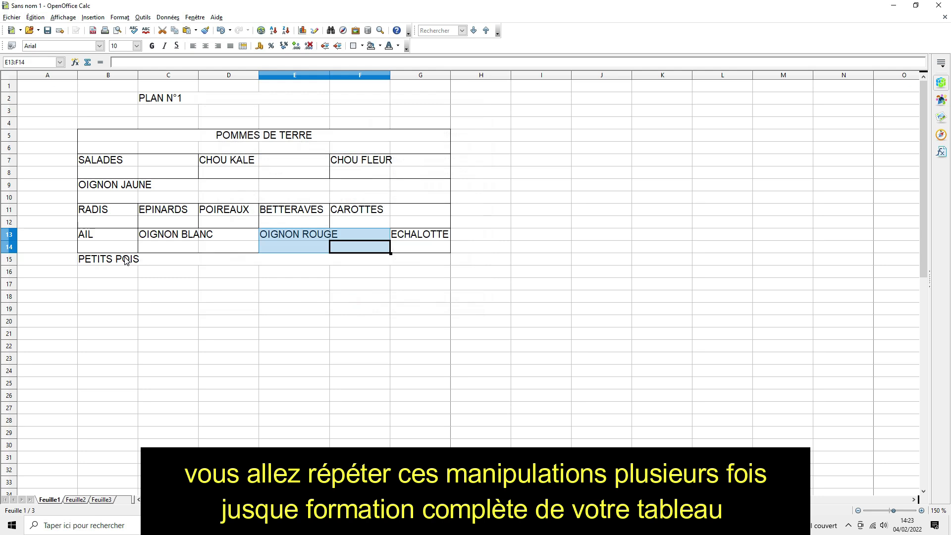
- Apply a 0.05 pt black outer border around the PETITS POIS block B15:G16, without inner lines, and deselect the range
{"action": "left_click_drag", "start_coordinate": [126, 262], "coordinate": [321, 273]}
{"action": "right_click", "coordinate": [321, 274]}
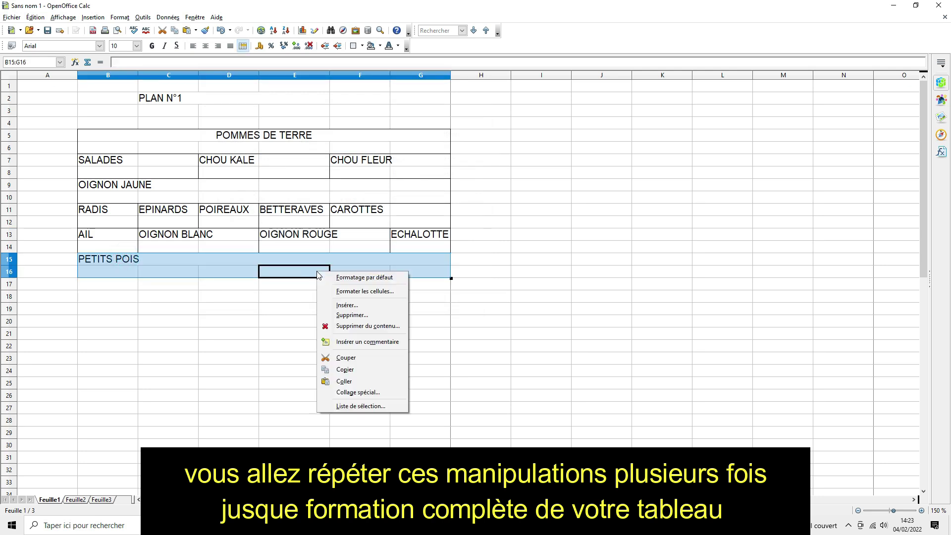
{"action": "left_click", "coordinate": [349, 292]}
{"action": "left_click", "coordinate": [227, 188]}
{"action": "left_click", "coordinate": [224, 198]}
{"action": "left_click", "coordinate": [270, 194]}
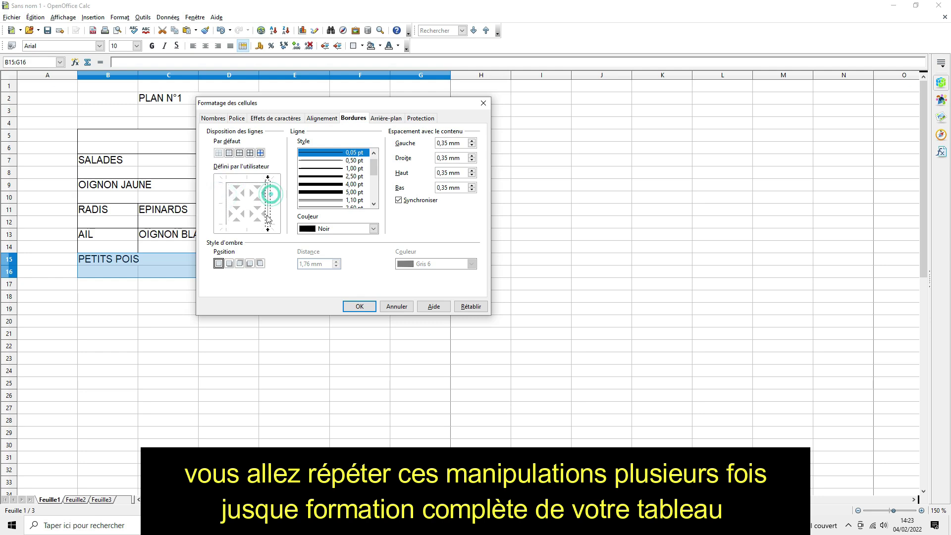
{"action": "left_click", "coordinate": [260, 228]}
{"action": "left_click", "coordinate": [358, 306]}
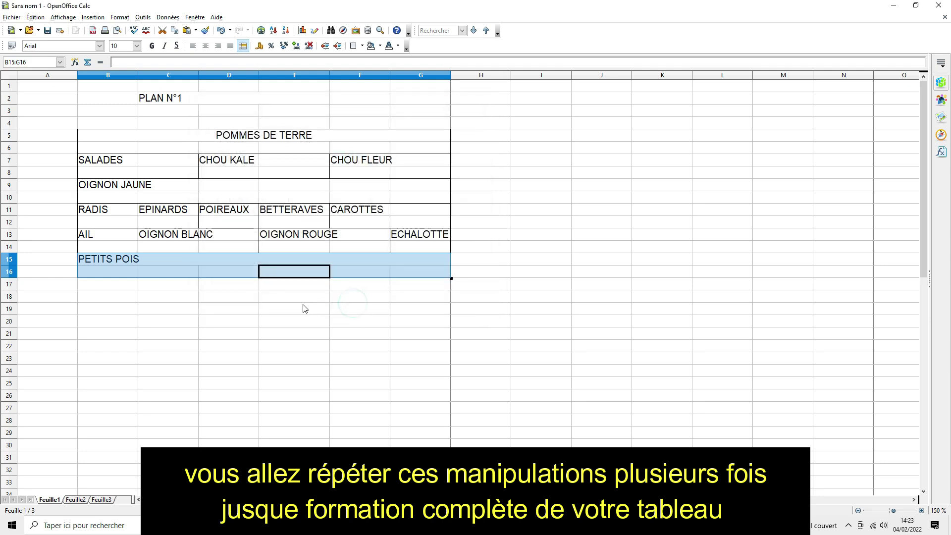
{"action": "left_click", "coordinate": [304, 308]}
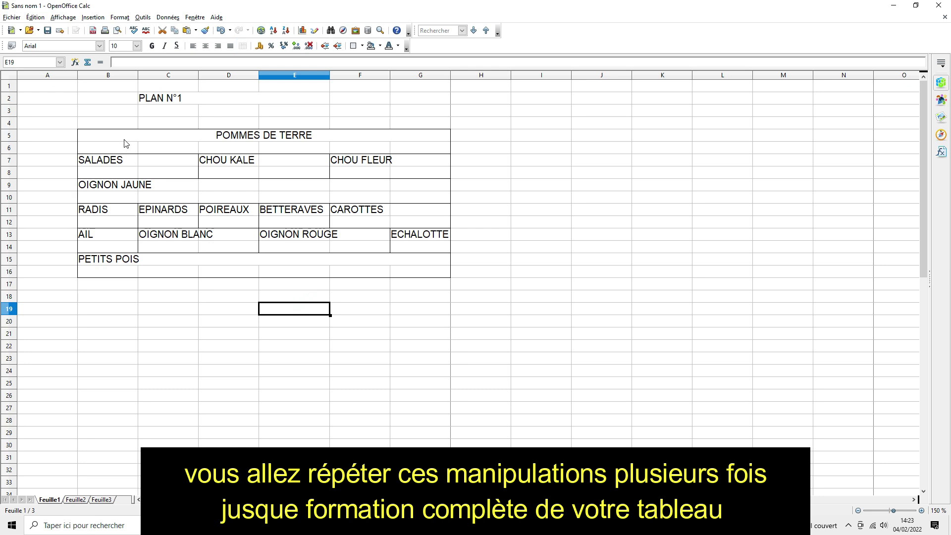
- Merge B7:C7, D7:E7 and F7:G7 separately and centre SALADES, CHOU KALE and CHOU FLEUR horizontally in them
{"action": "left_click_drag", "start_coordinate": [125, 159], "coordinate": [156, 164]}
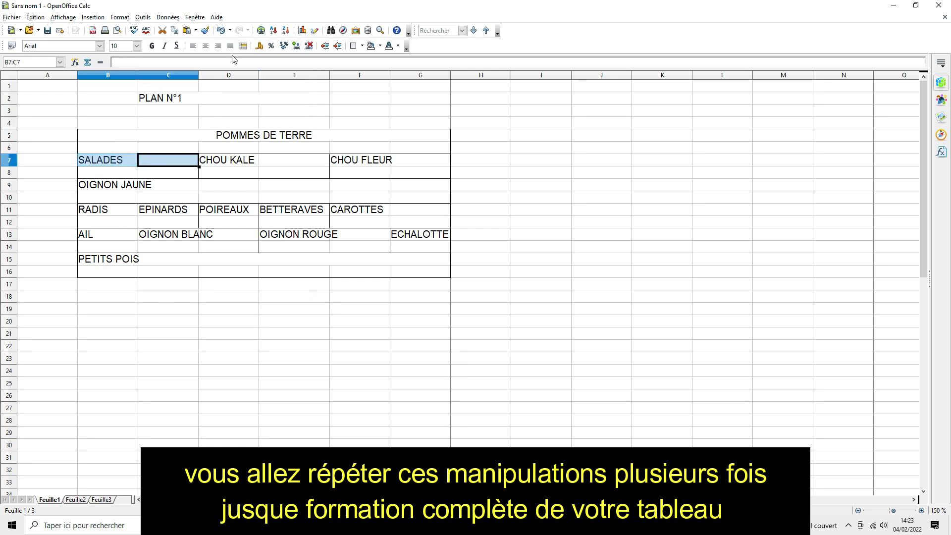
{"action": "left_click", "coordinate": [243, 46]}
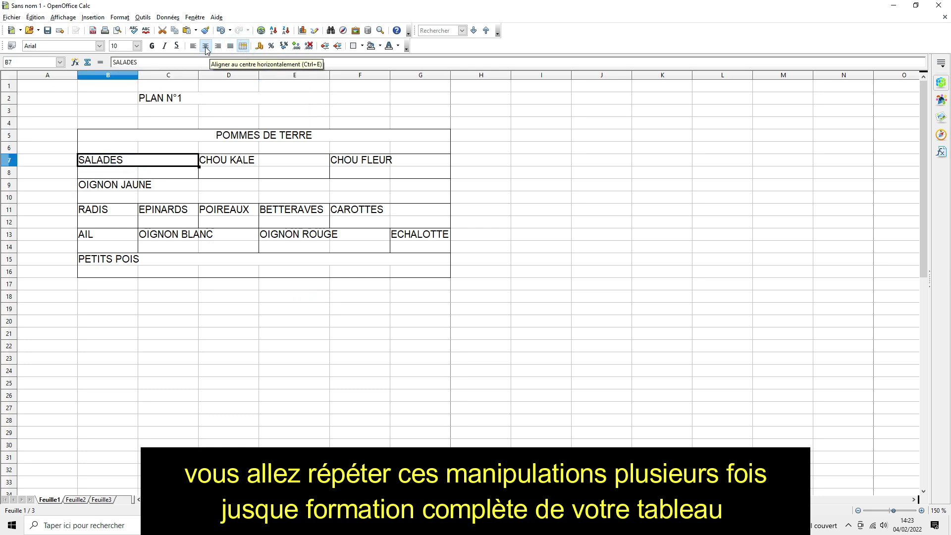
{"action": "left_click", "coordinate": [205, 46]}
{"action": "left_click_drag", "start_coordinate": [238, 159], "coordinate": [276, 160]}
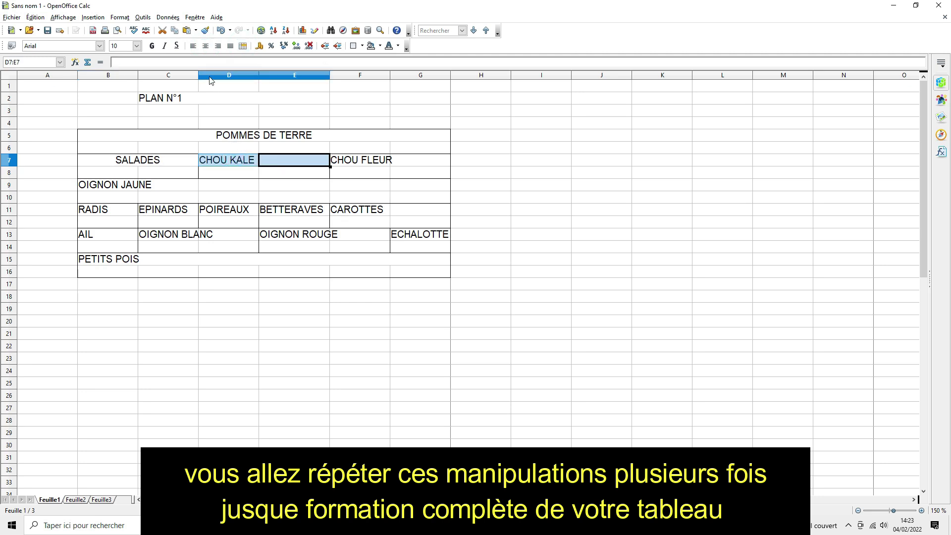
{"action": "left_click", "coordinate": [243, 46]}
{"action": "left_click", "coordinate": [206, 46]}
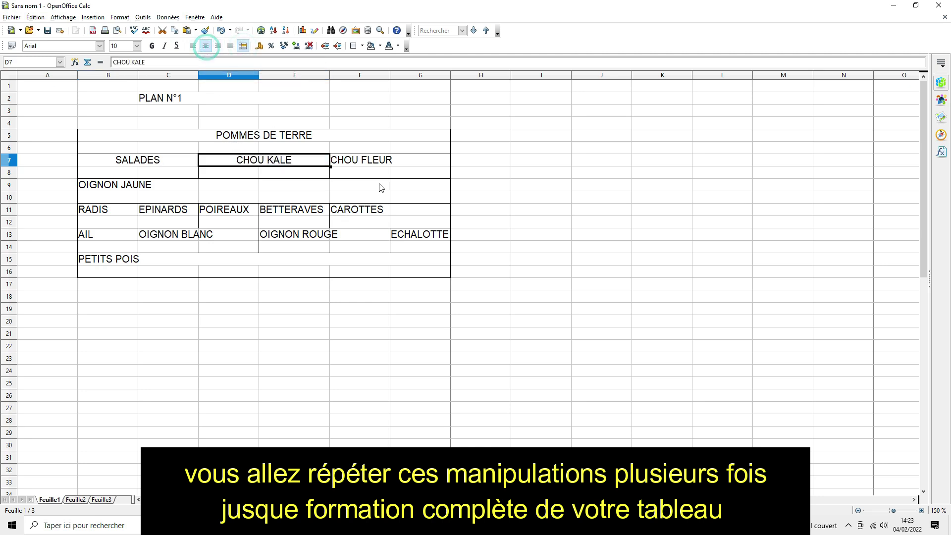
{"action": "left_click_drag", "start_coordinate": [369, 165], "coordinate": [399, 166]}
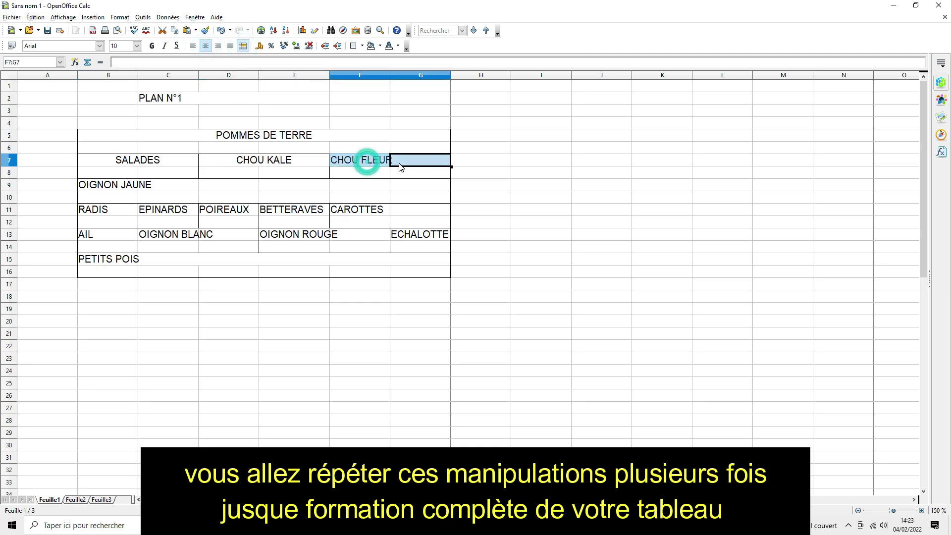
{"action": "left_click", "coordinate": [243, 46]}
{"action": "left_click", "coordinate": [206, 46]}
- Merge cells B9:G9 and centre OIGNON JAUNE horizontally across the table's width
{"action": "left_click_drag", "start_coordinate": [127, 186], "coordinate": [421, 191]}
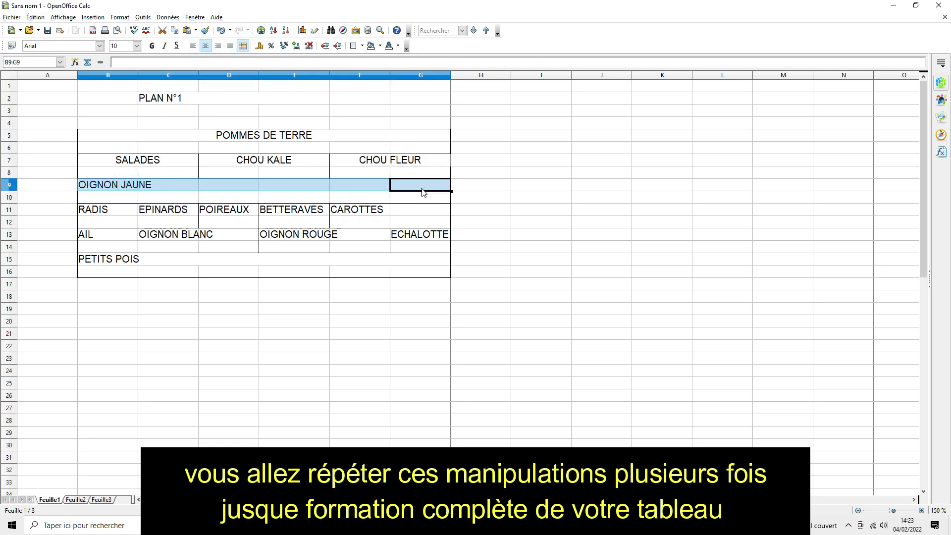
{"action": "left_click", "coordinate": [243, 46]}
{"action": "left_click", "coordinate": [205, 46]}
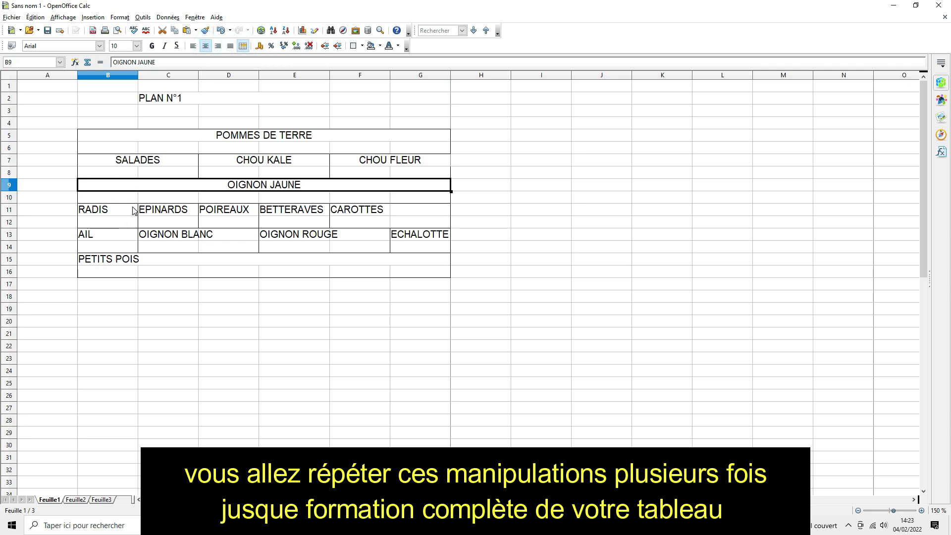
- Centre RADIS, EPINARDS, POIREAUX and BETTERAVES in row 11, and merge F11:G11 with CAROTTES centred
{"action": "left_click_drag", "start_coordinate": [131, 212], "coordinate": [419, 210]}
{"action": "left_click", "coordinate": [205, 46]}
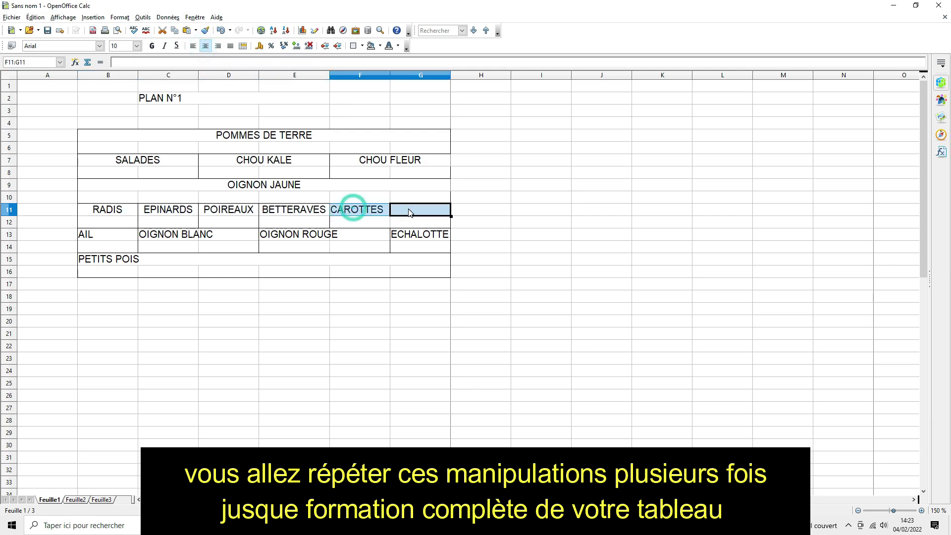
{"action": "left_click", "coordinate": [242, 47]}
{"action": "left_click", "coordinate": [205, 46]}
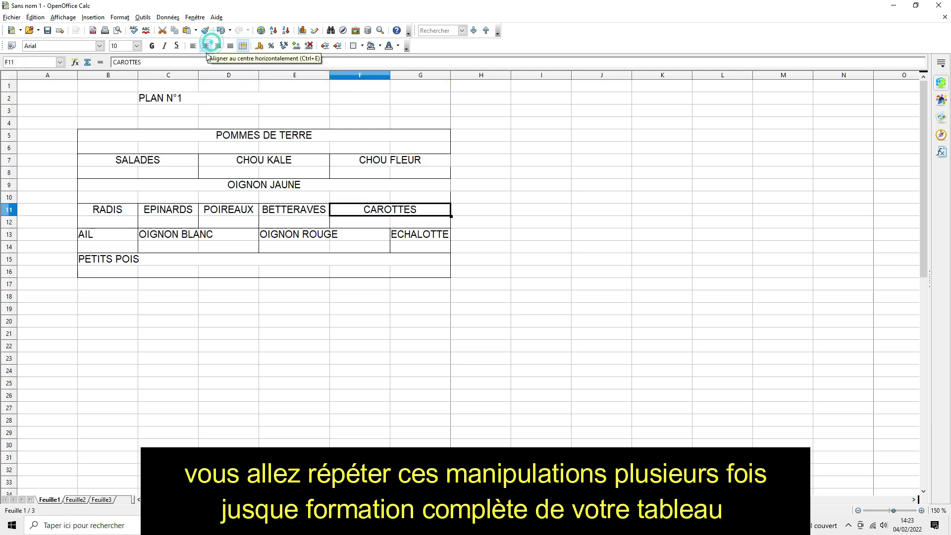
- Merge the OIGNON BLANC cells C13:D13
{"action": "left_click_drag", "start_coordinate": [159, 235], "coordinate": [208, 237]}
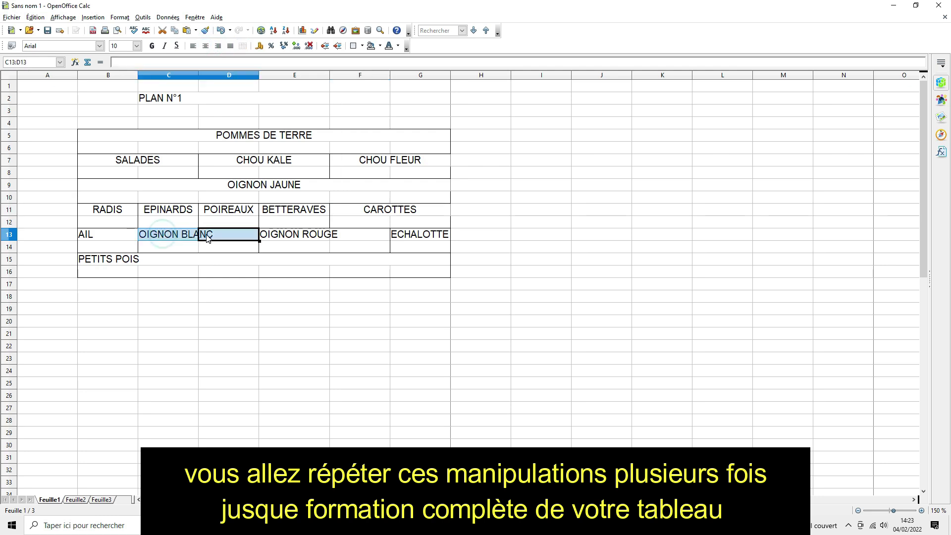
{"action": "left_click", "coordinate": [242, 45]}
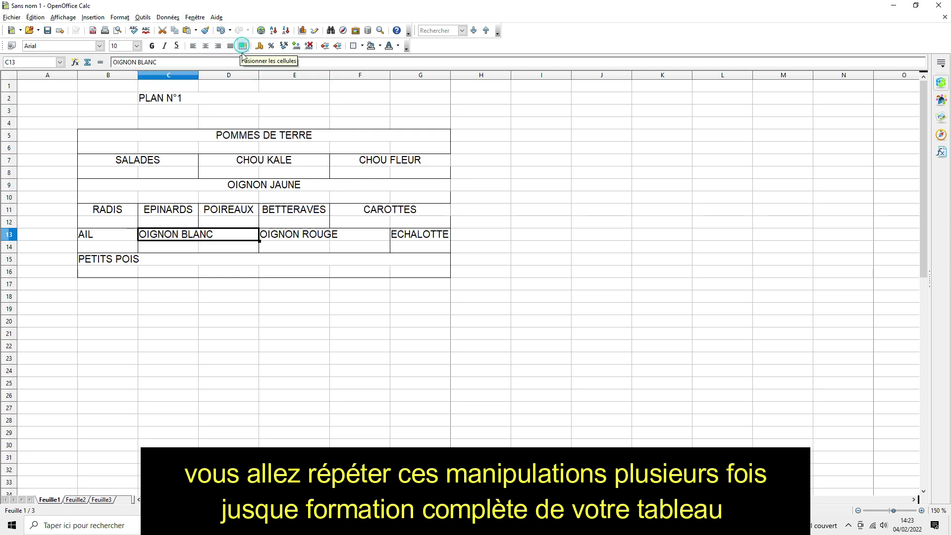
{"action": "left_click_drag", "start_coordinate": [283, 225], "coordinate": [332, 238]}
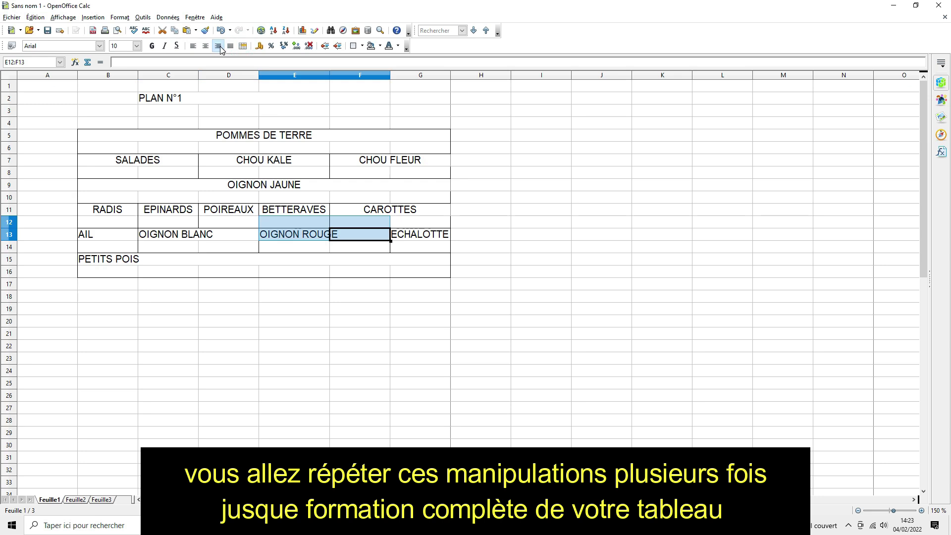
{"action": "left_click", "coordinate": [242, 45]}
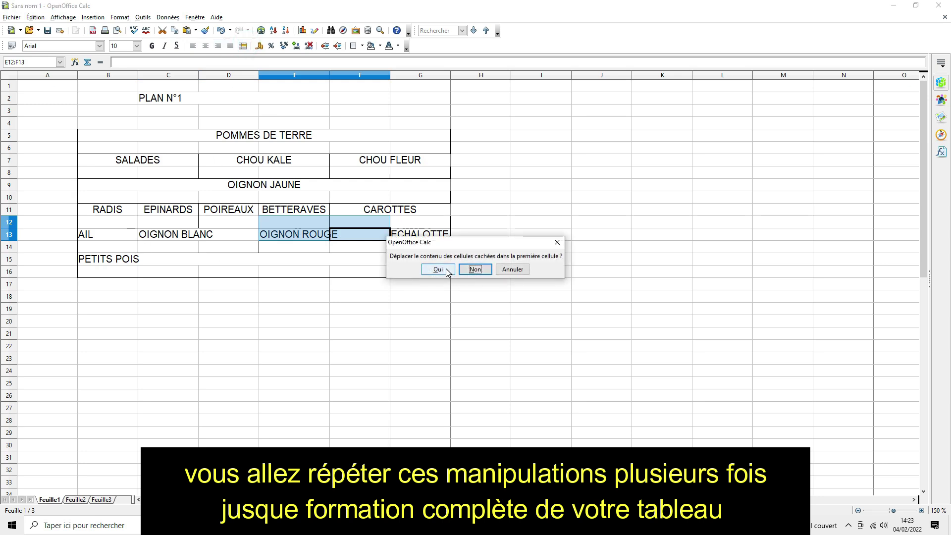
{"action": "left_click", "coordinate": [466, 270]}
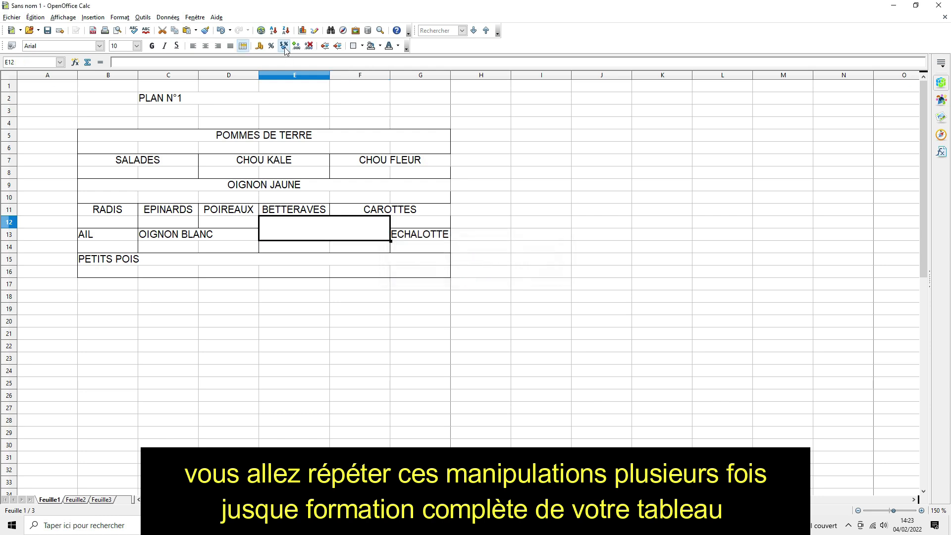
{"action": "left_click", "coordinate": [221, 30]}
- Merge the OIGNON ROUGE cells E13:F13
{"action": "left_click_drag", "start_coordinate": [291, 238], "coordinate": [341, 239]}
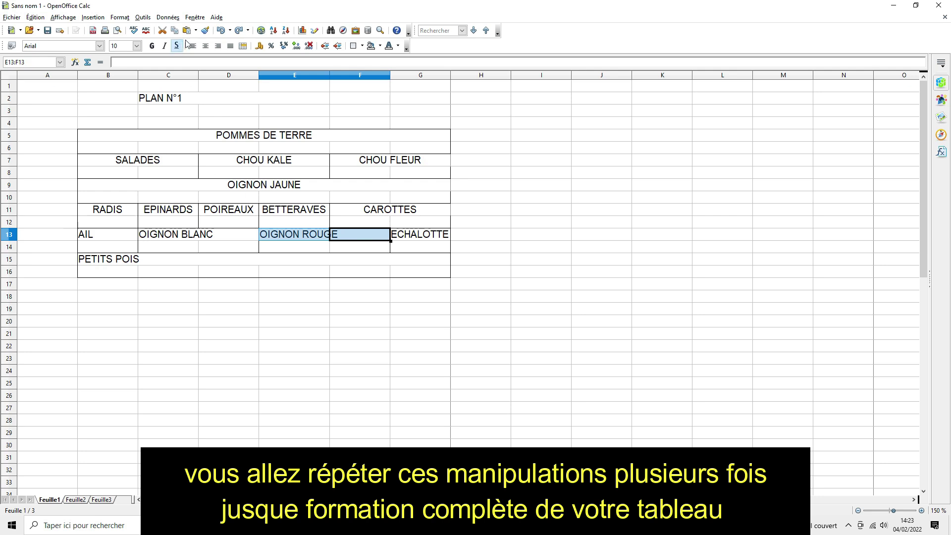
{"action": "left_click", "coordinate": [242, 46]}
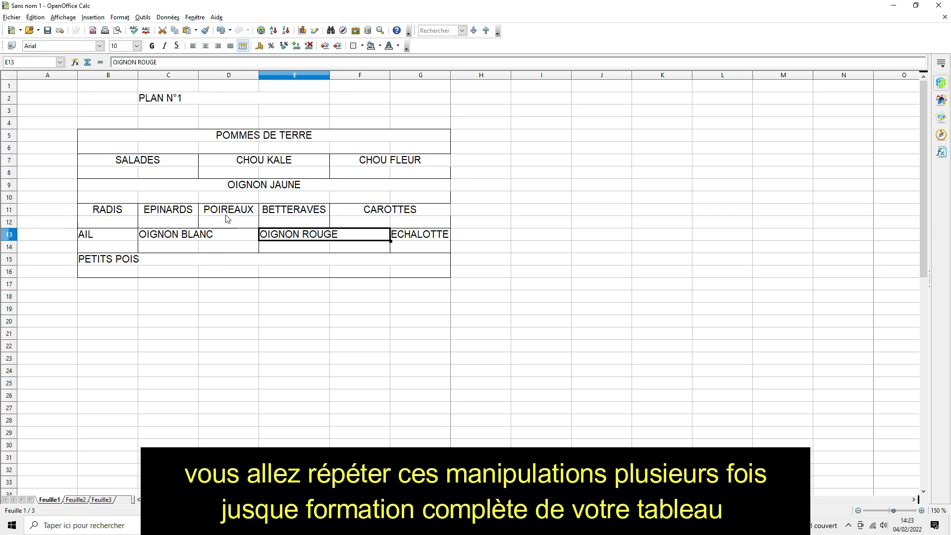
- Centre the contents of the whole table B5:G16 horizontally and deselect the range
{"action": "left_click", "coordinate": [144, 262]}
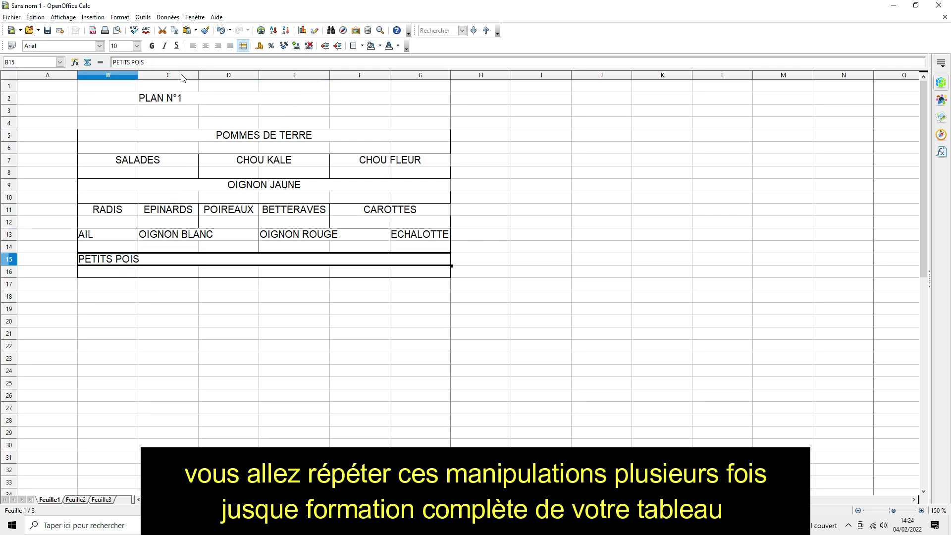
{"action": "left_click_drag", "start_coordinate": [164, 134], "coordinate": [163, 275]}
{"action": "left_click", "coordinate": [206, 46]}
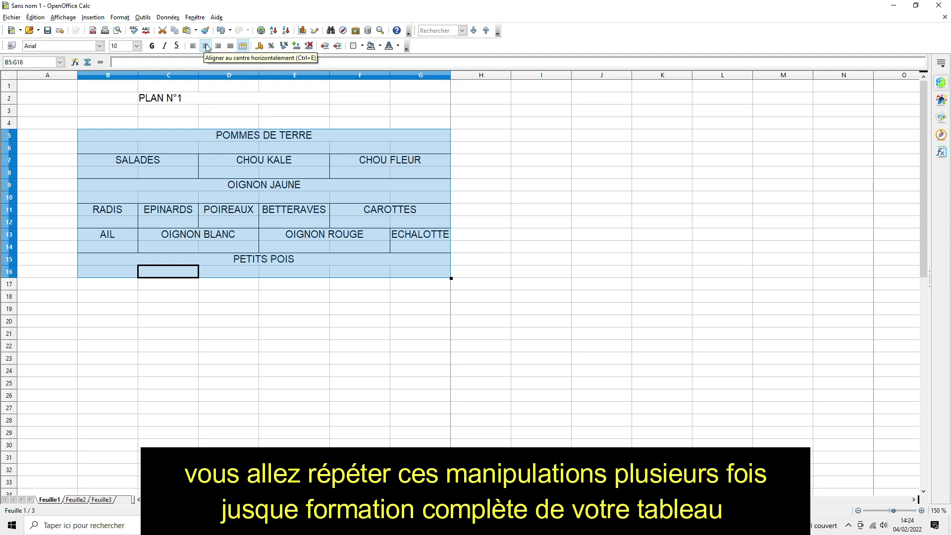
{"action": "left_click", "coordinate": [228, 311]}
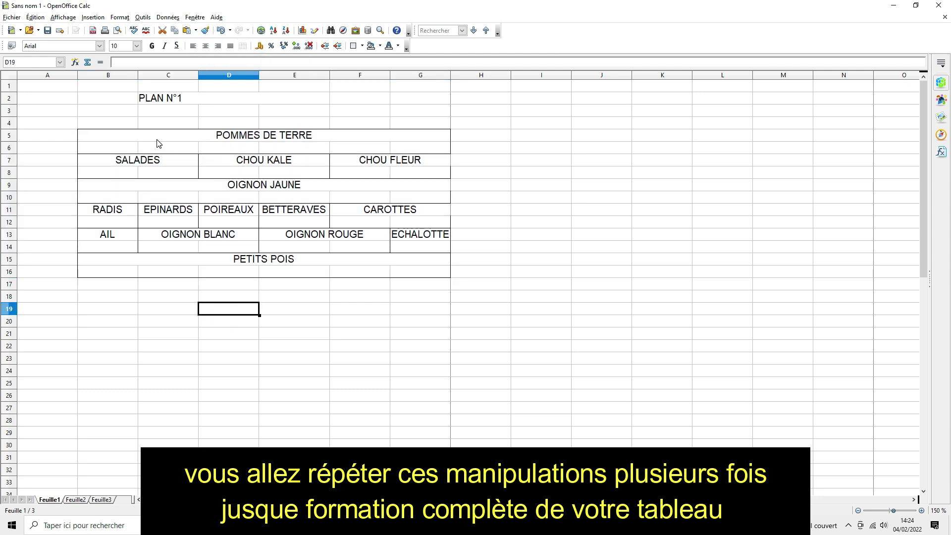
- Fill the OIGNON JAUNE block B9:G10 and the AIL to ECHALOTTE block B13:G14 with the yellow background Jaune 2
{"action": "left_click_drag", "start_coordinate": [171, 187], "coordinate": [188, 196]}
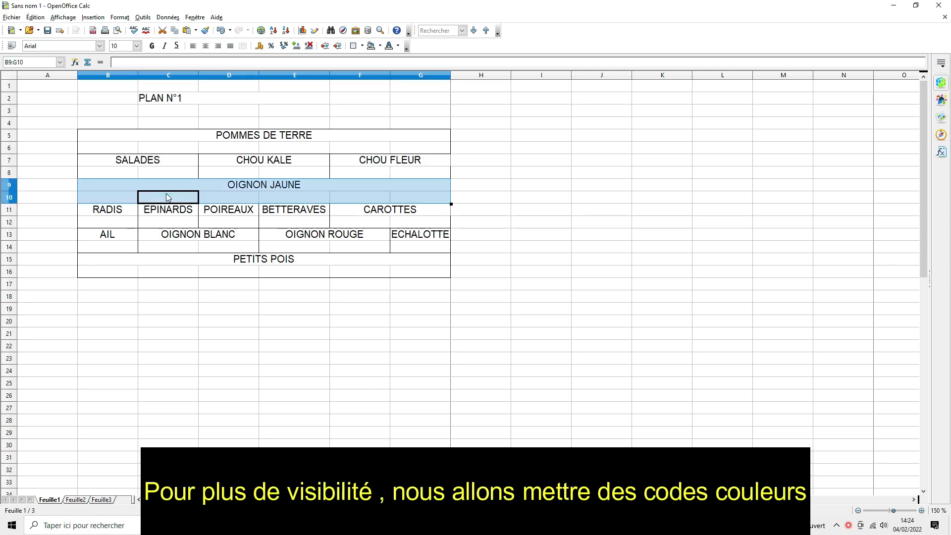
{"action": "left_click", "coordinate": [380, 45]}
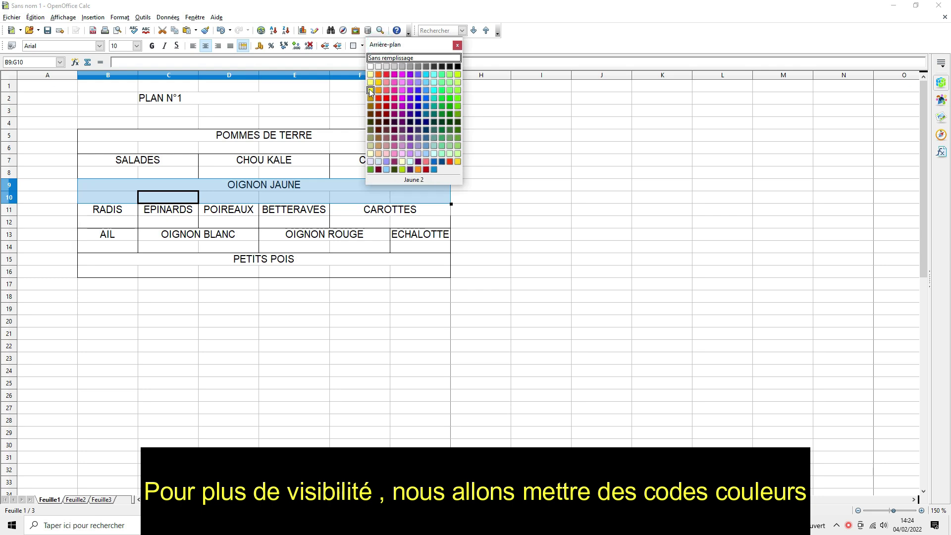
{"action": "left_click", "coordinate": [458, 82]}
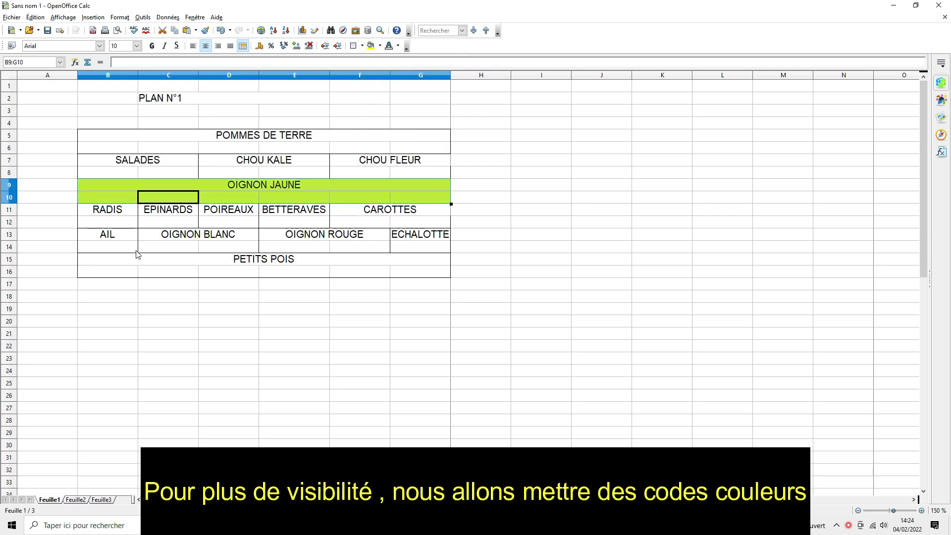
{"action": "left_click_drag", "start_coordinate": [117, 239], "coordinate": [418, 249]}
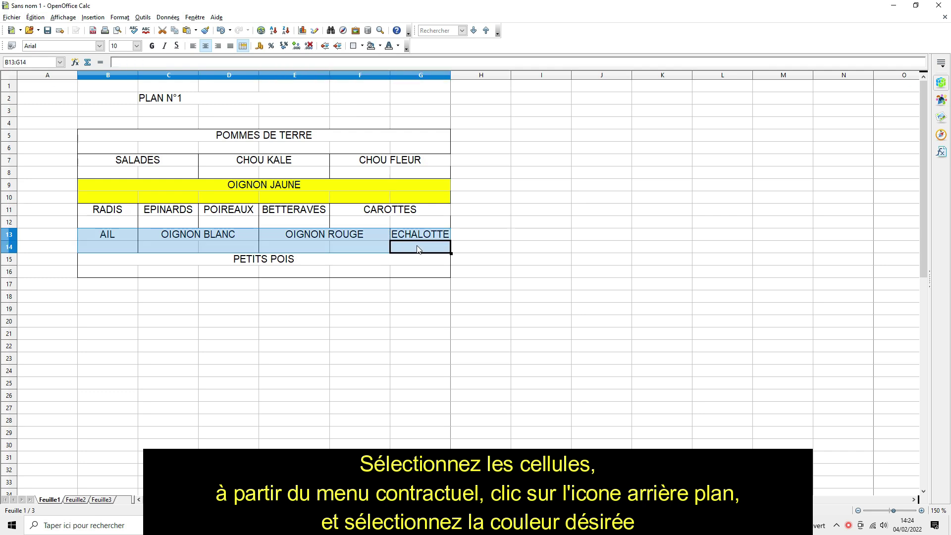
{"action": "left_click", "coordinate": [380, 45]}
{"action": "left_click", "coordinate": [371, 91]}
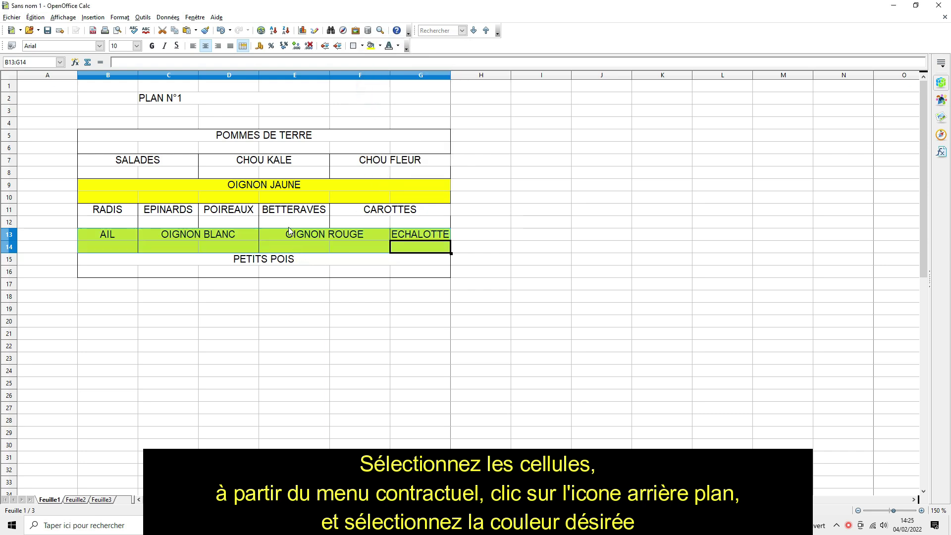
- Fill the RADIS block B11:B12 and the BETTERAVES block E11:E12 with the golden yellow background Diagramme 3
{"action": "left_click_drag", "start_coordinate": [132, 212], "coordinate": [128, 224]}
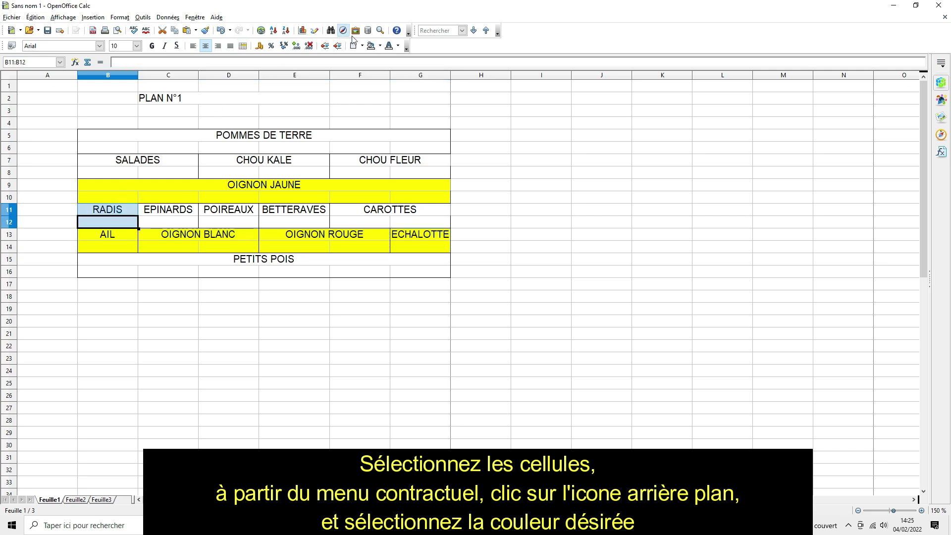
{"action": "left_click", "coordinate": [382, 47]}
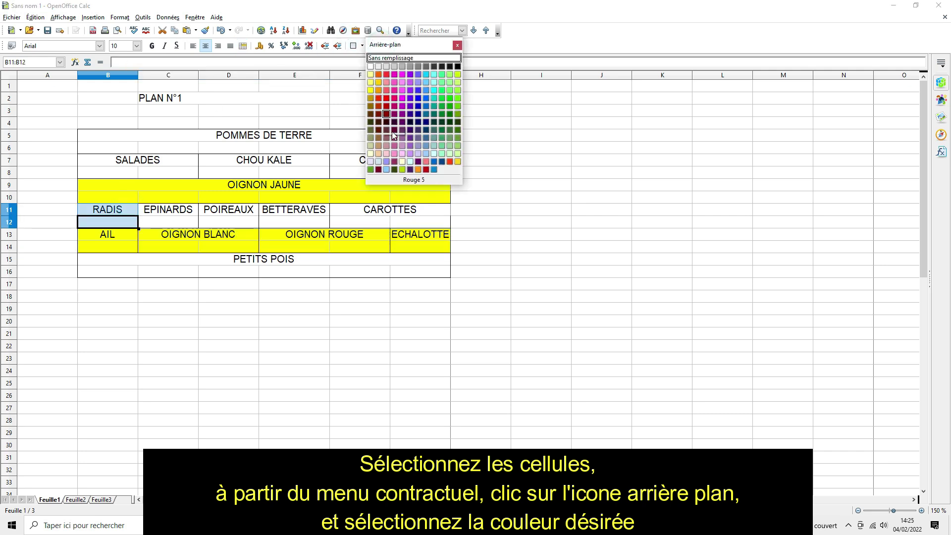
{"action": "left_click", "coordinate": [458, 162]}
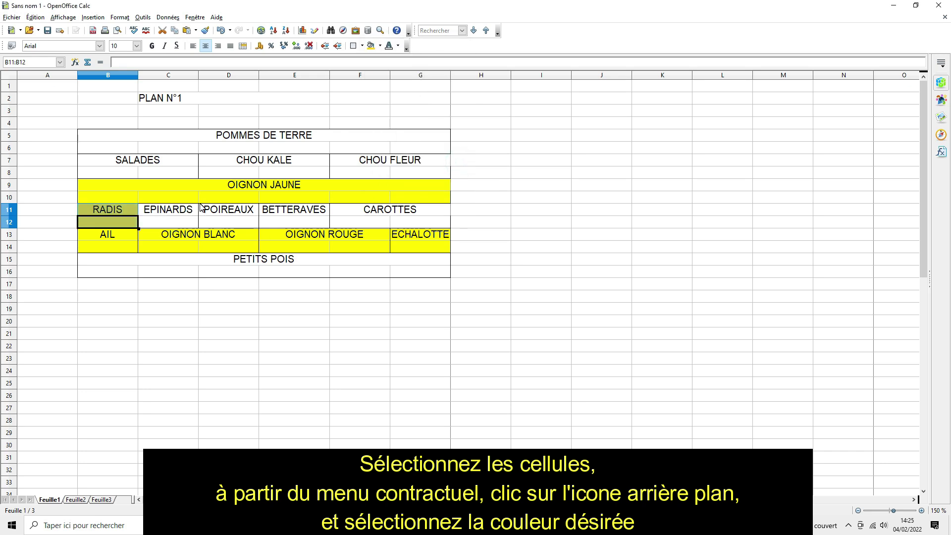
{"action": "left_click_drag", "start_coordinate": [294, 210], "coordinate": [295, 222]}
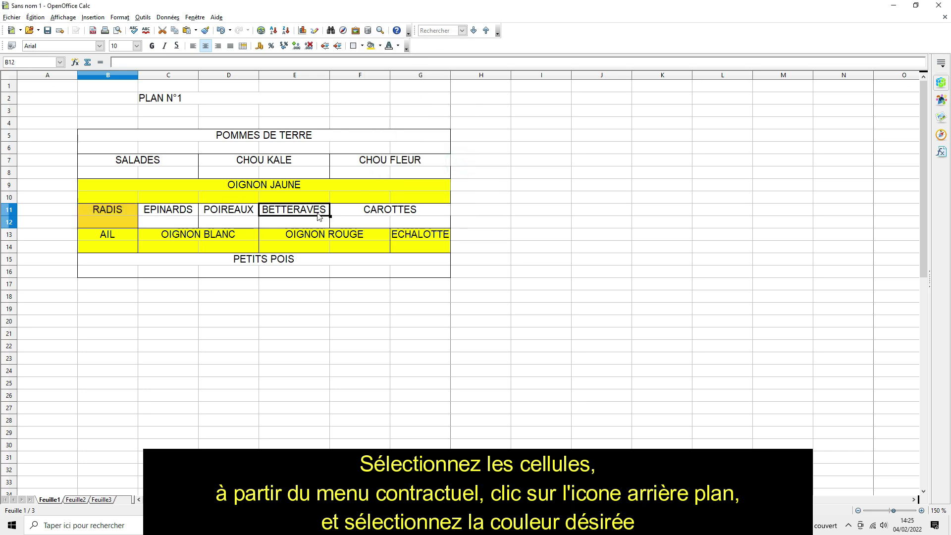
{"action": "left_click", "coordinate": [381, 47]}
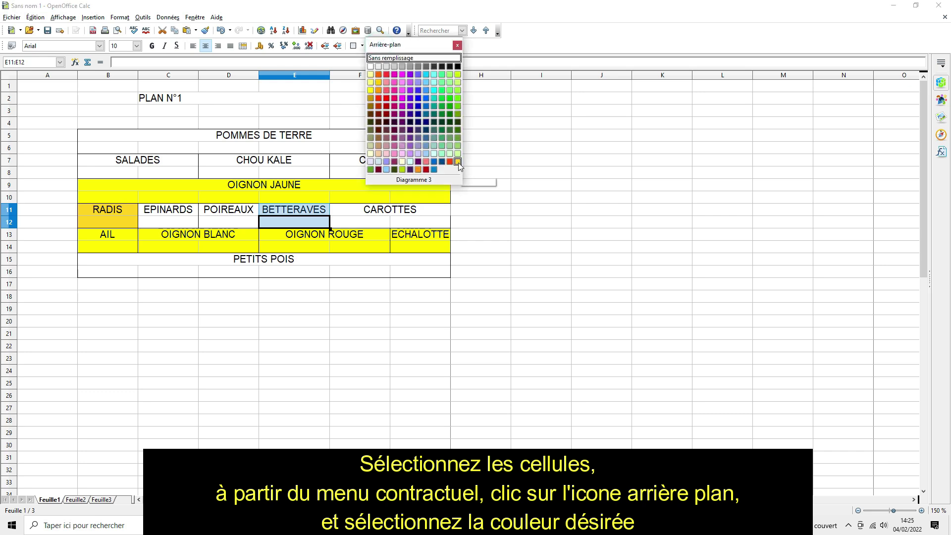
{"action": "left_click", "coordinate": [457, 162]}
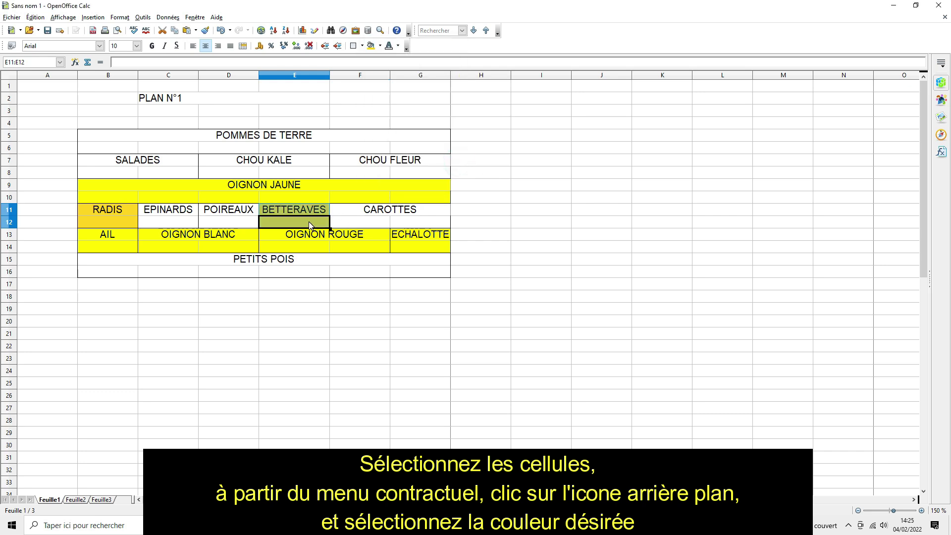
- Fill the POMMES DE TERRE block B5:G6 and the CAROTTES block F11:G12 with the golden yellow background Diagramme 3
{"action": "left_click_drag", "start_coordinate": [240, 146], "coordinate": [240, 136]}
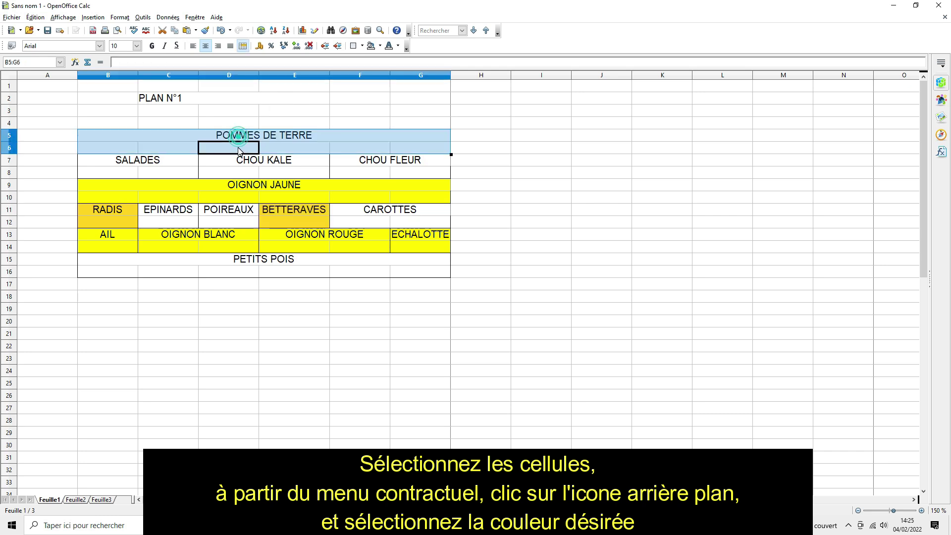
{"action": "left_click", "coordinate": [380, 46]}
{"action": "left_click", "coordinate": [458, 163]}
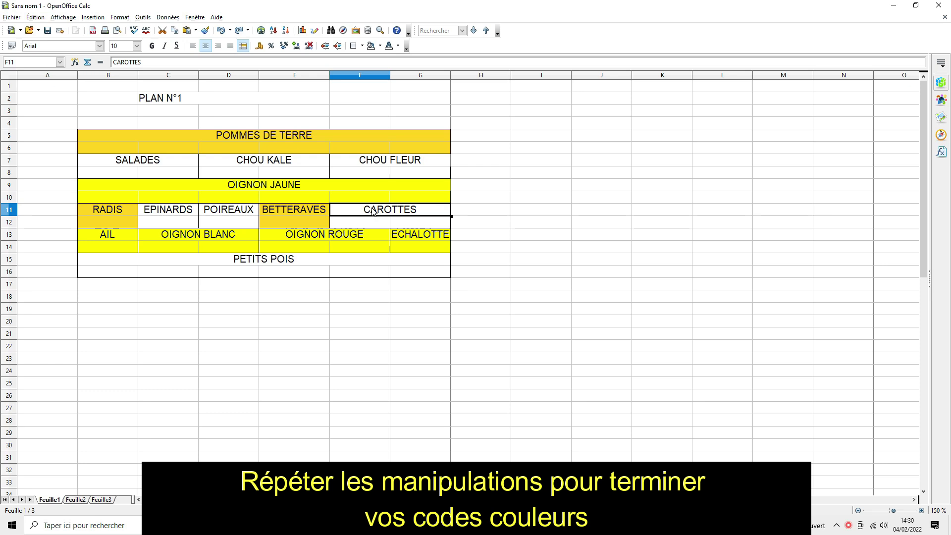
{"action": "left_click_drag", "start_coordinate": [371, 211], "coordinate": [371, 222]}
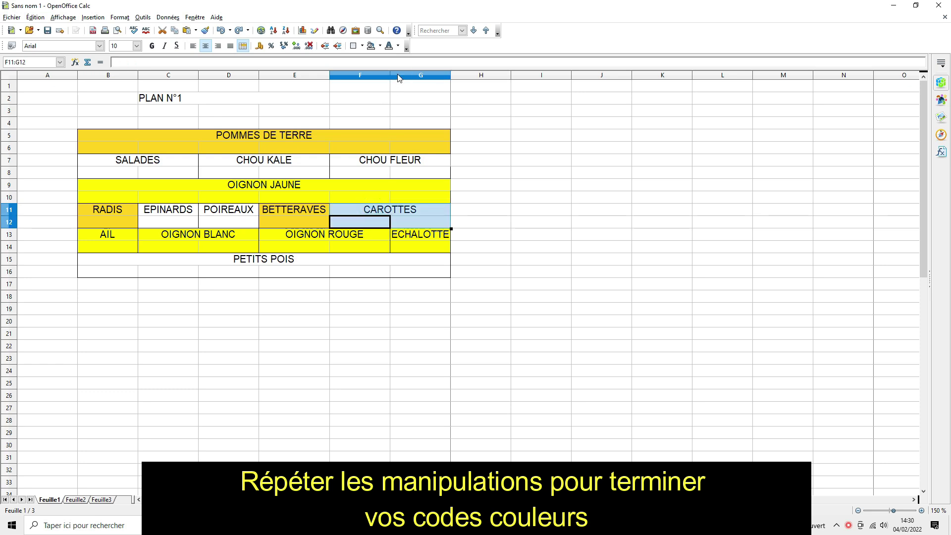
{"action": "left_click", "coordinate": [397, 46]}
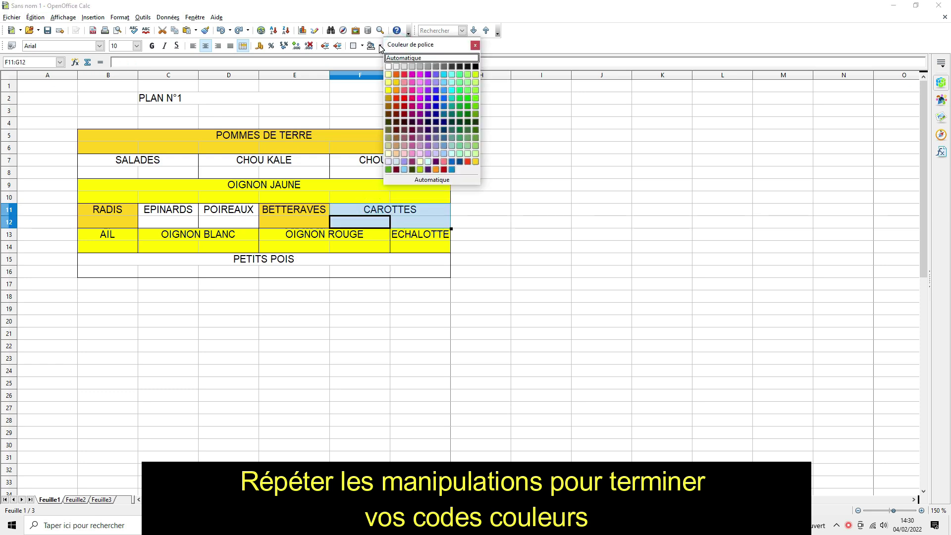
{"action": "left_click", "coordinate": [380, 46]}
{"action": "left_click", "coordinate": [380, 46]}
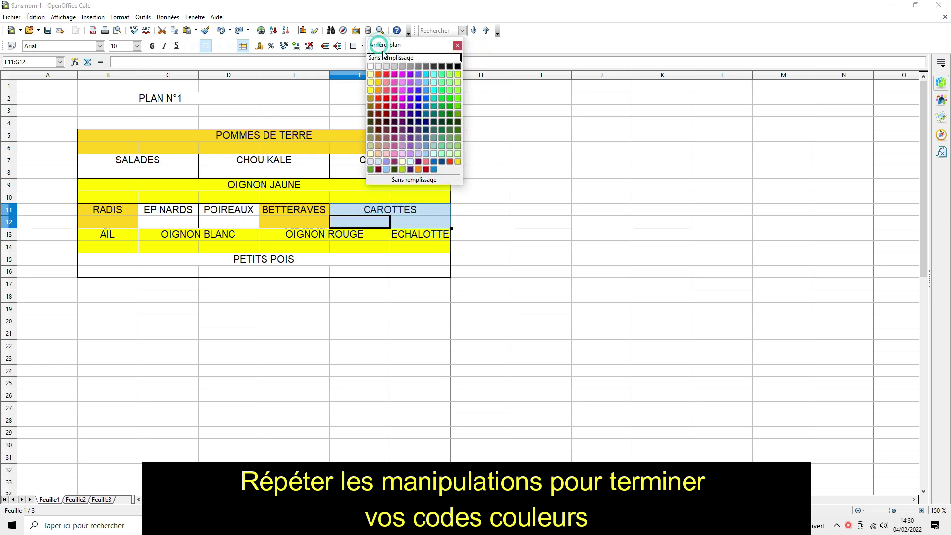
{"action": "left_click", "coordinate": [459, 163]}
- Fill the PETITS POIS block B15:G16 with a pale green background and deselect it
{"action": "left_click_drag", "start_coordinate": [188, 170], "coordinate": [418, 173]}
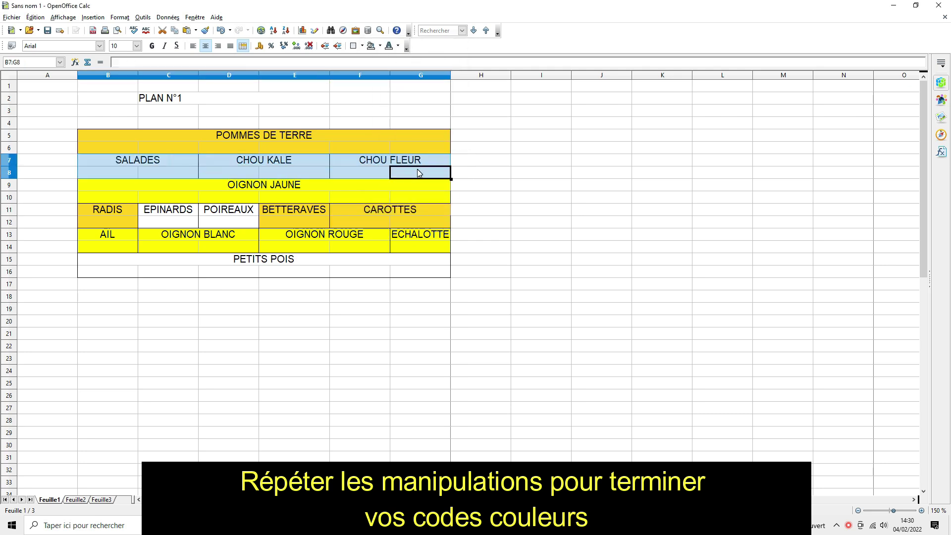
{"action": "left_click_drag", "start_coordinate": [164, 268], "coordinate": [449, 275]}
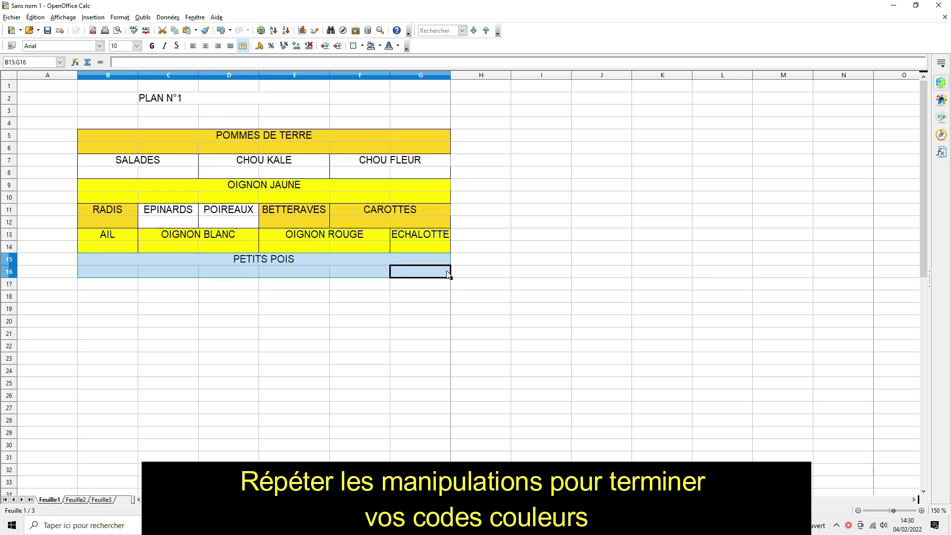
{"action": "left_click", "coordinate": [379, 45]}
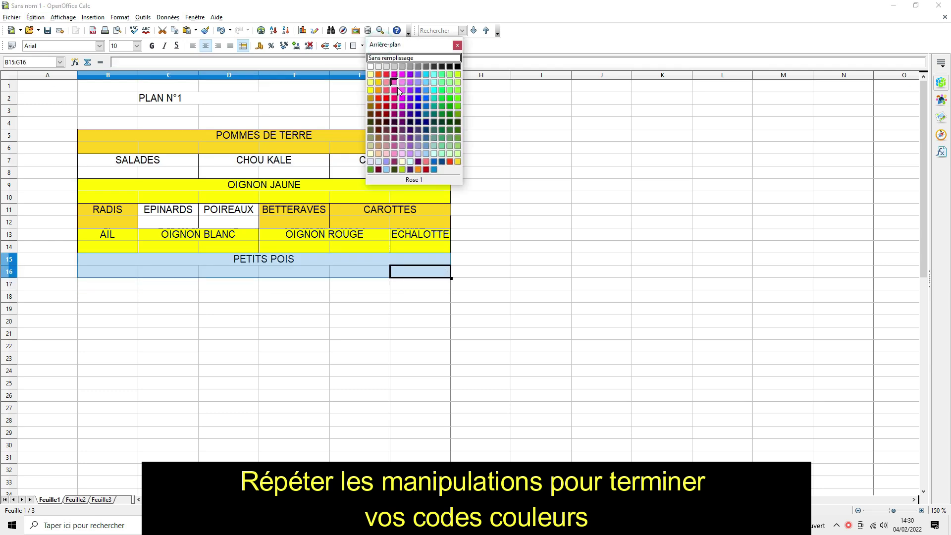
{"action": "left_click", "coordinate": [450, 155]}
{"action": "left_click", "coordinate": [320, 300]}
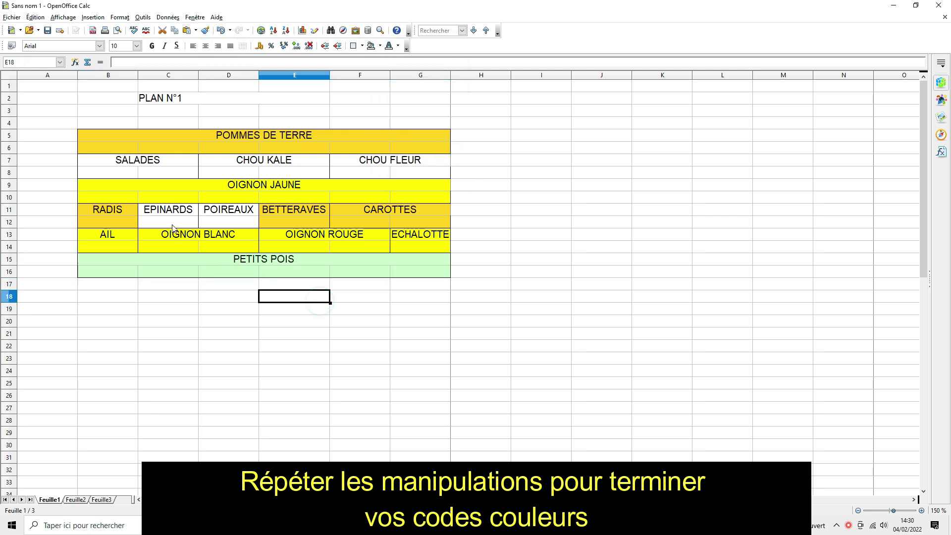
- Fill the SALADES, CHOU KALE and CHOU FLEUR blocks B7:G8 with a bright green background
{"action": "left_click_drag", "start_coordinate": [161, 163], "coordinate": [404, 173]}
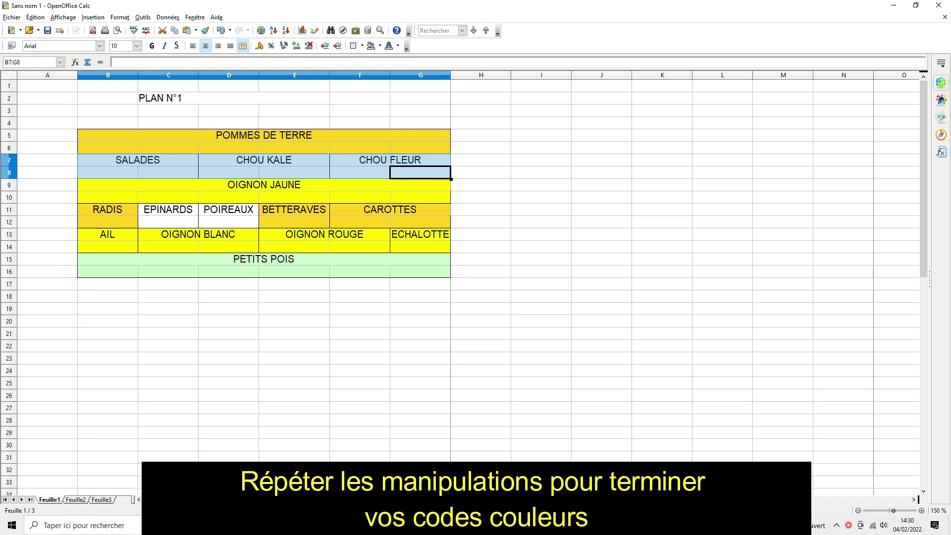
{"action": "left_click", "coordinate": [380, 45]}
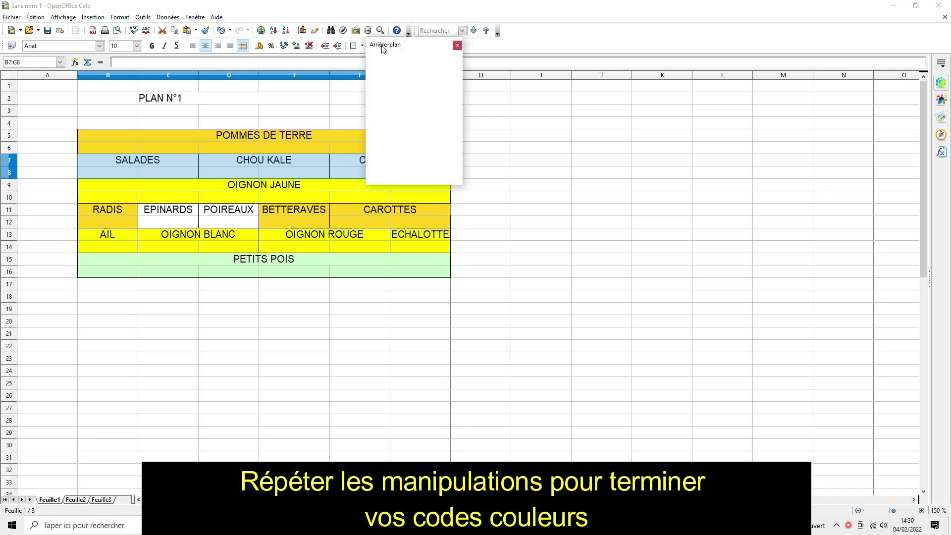
{"action": "left_click", "coordinate": [457, 98]}
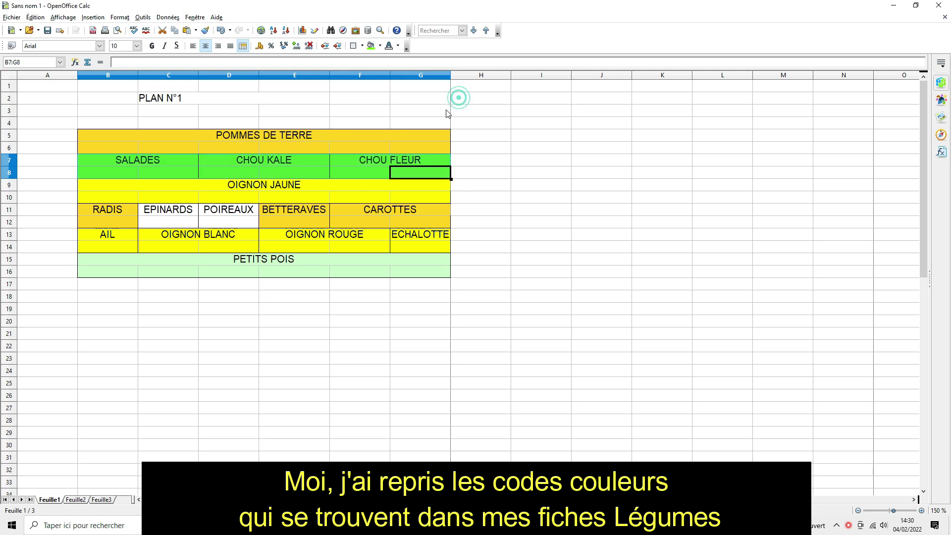
- Fill the EPINARDS block C11:C12 with a bright green background
{"action": "left_click_drag", "start_coordinate": [167, 210], "coordinate": [200, 221]}
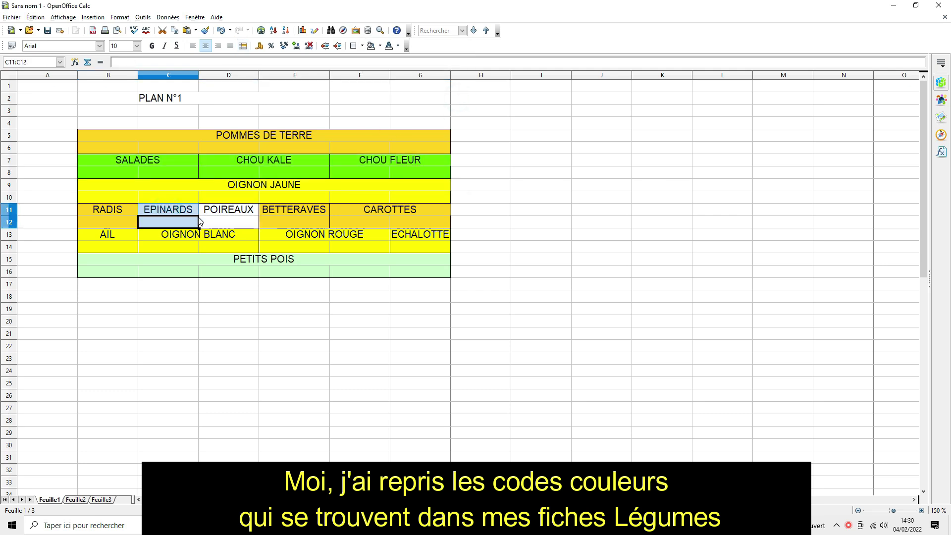
{"action": "left_click", "coordinate": [380, 46]}
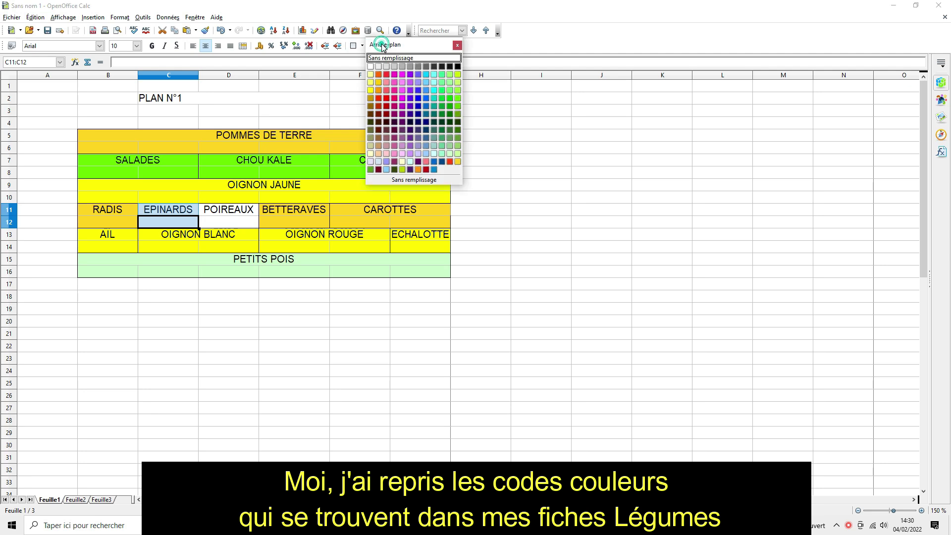
{"action": "left_click", "coordinate": [457, 107]}
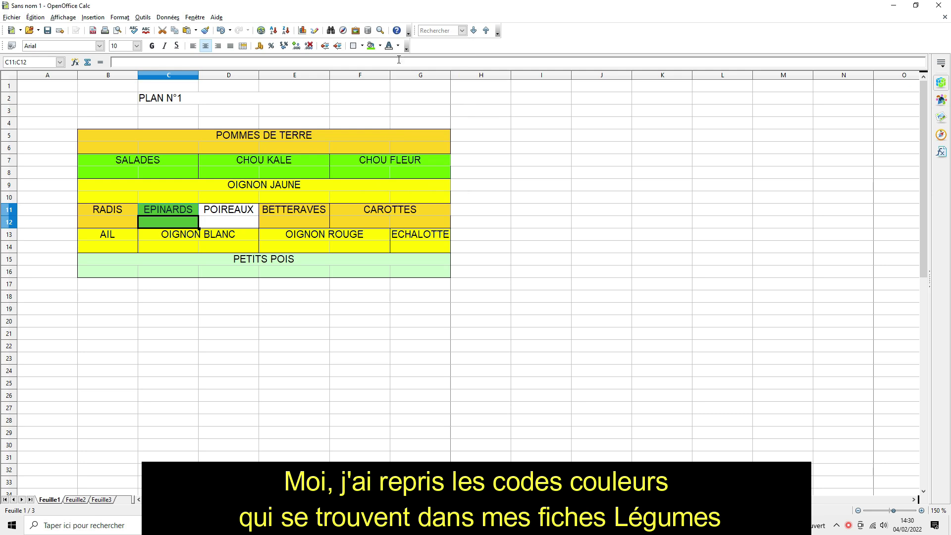
{"action": "left_click", "coordinate": [382, 46]}
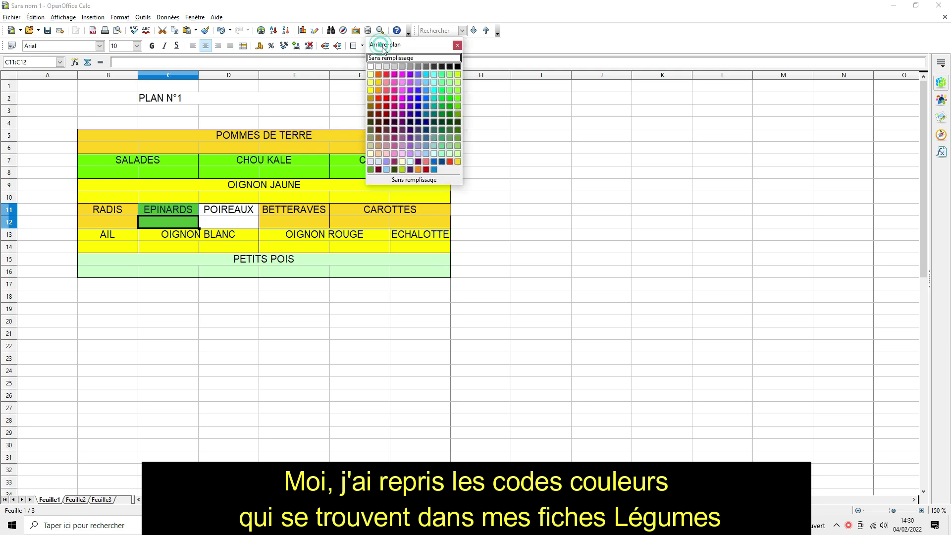
{"action": "left_click", "coordinate": [449, 98]}
- Fill the POIREAUX block D11:D12 with the golden yellow background Diagramme 3 and deselect it
{"action": "left_click_drag", "start_coordinate": [239, 215], "coordinate": [239, 226]}
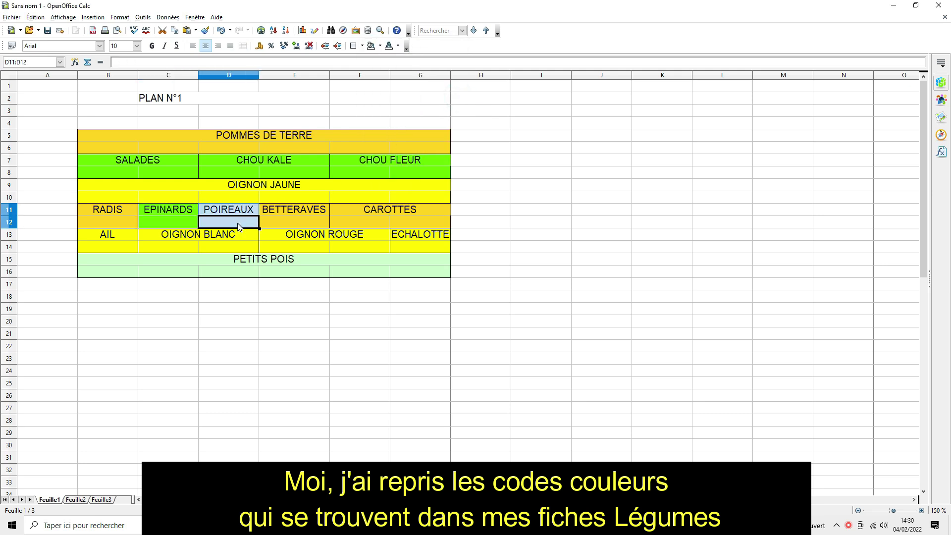
{"action": "left_click", "coordinate": [380, 45]}
{"action": "left_click", "coordinate": [457, 162]}
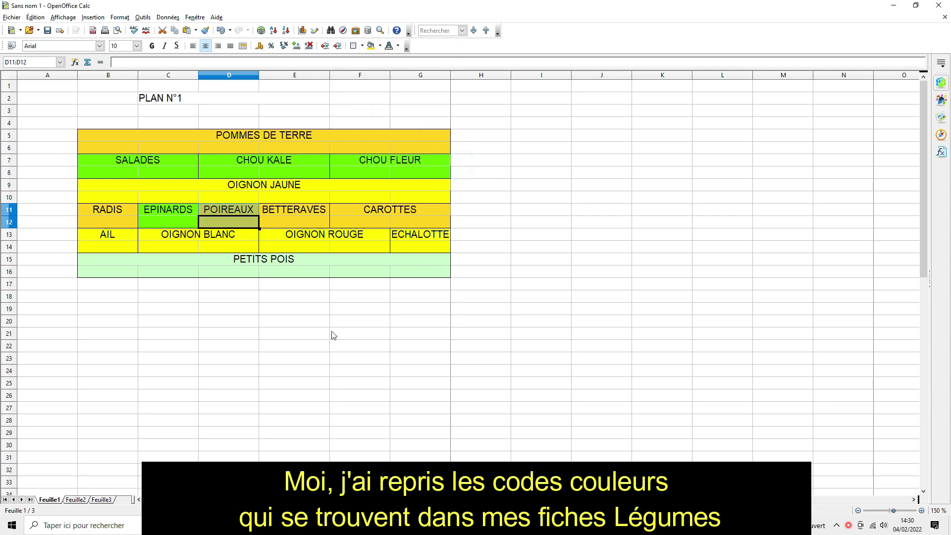
{"action": "left_click", "coordinate": [328, 322]}
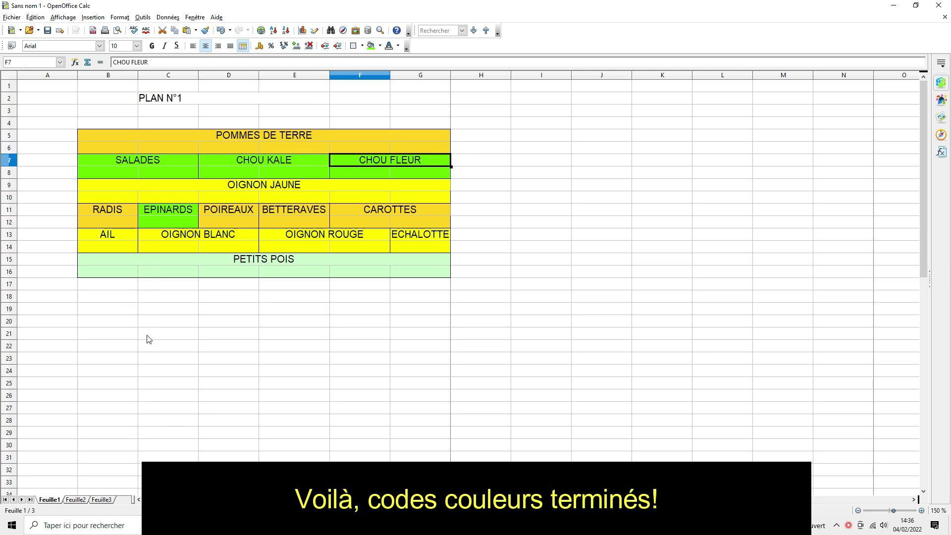
- Rename the sheet Feuille1 as PLAN N°1
{"action": "right_click", "coordinate": [57, 501]}
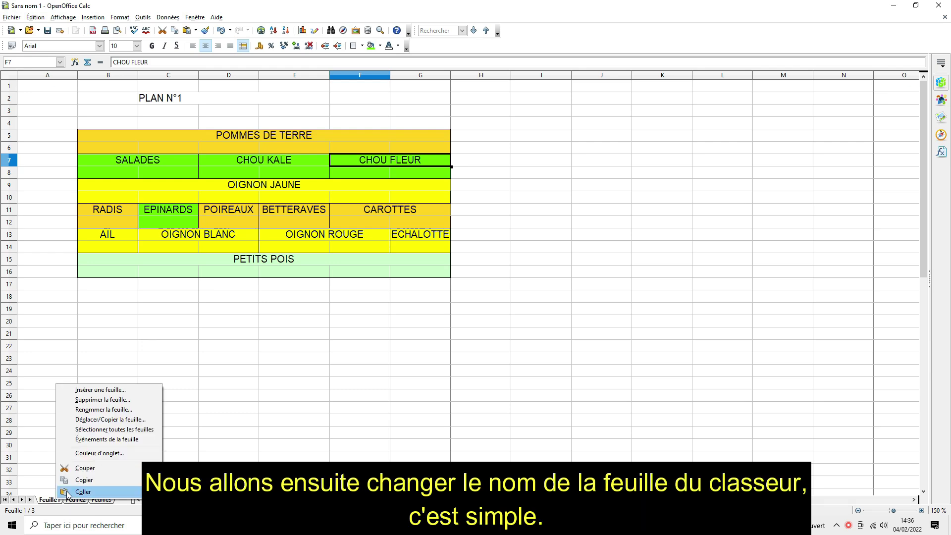
{"action": "left_click", "coordinate": [93, 409]}
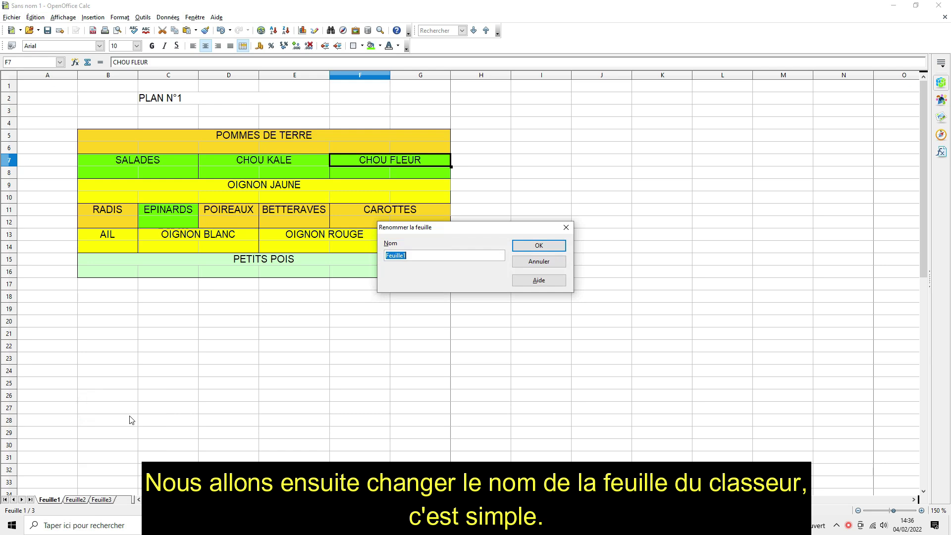
{"action": "type", "text": "PLAN N°1"}
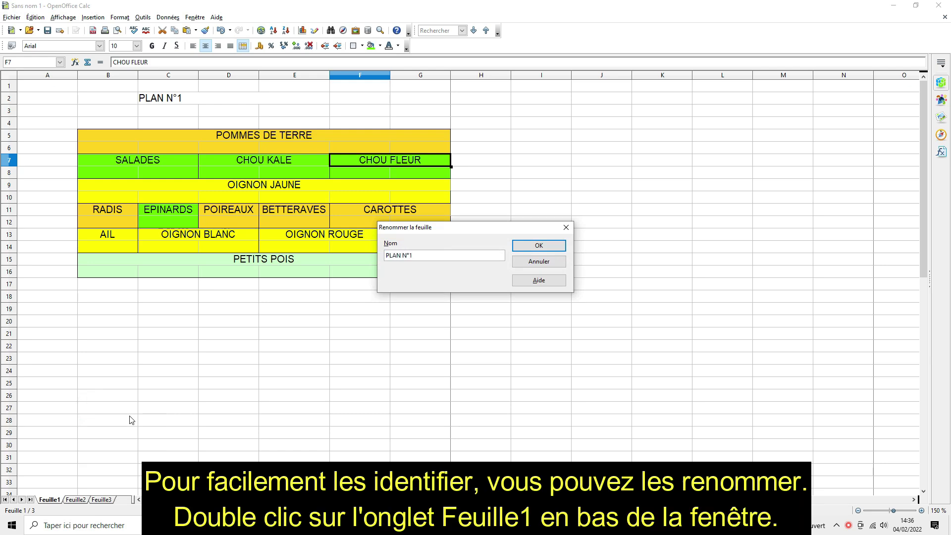
{"action": "key", "text": "Return"}
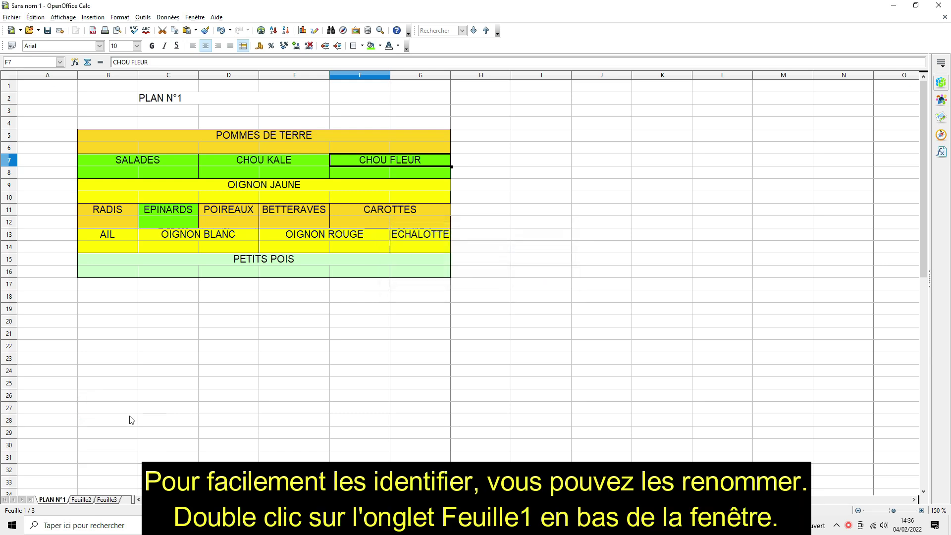
- Rename the sheet Feuille2 as PLAN N°2 and return to the PLAN N°1 sheet
{"action": "left_click", "coordinate": [83, 500]}
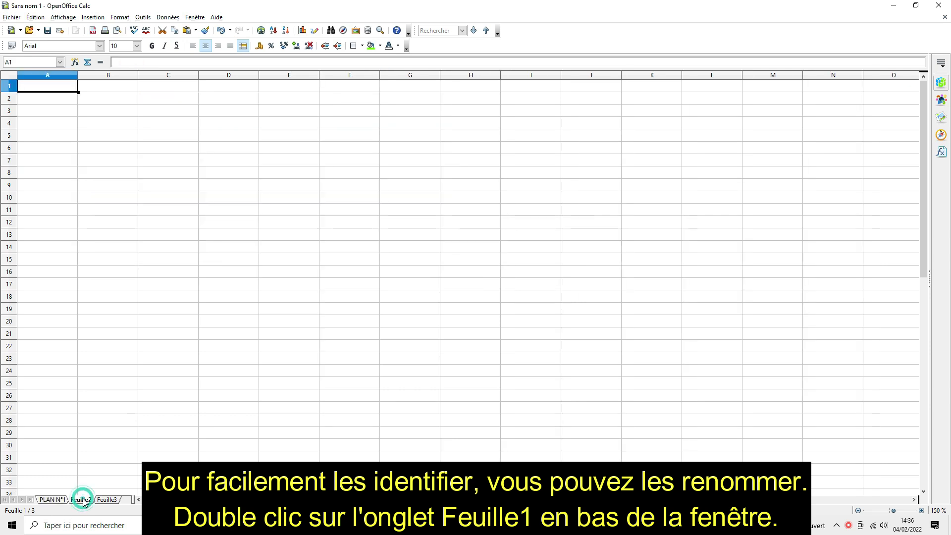
{"action": "right_click", "coordinate": [83, 501]}
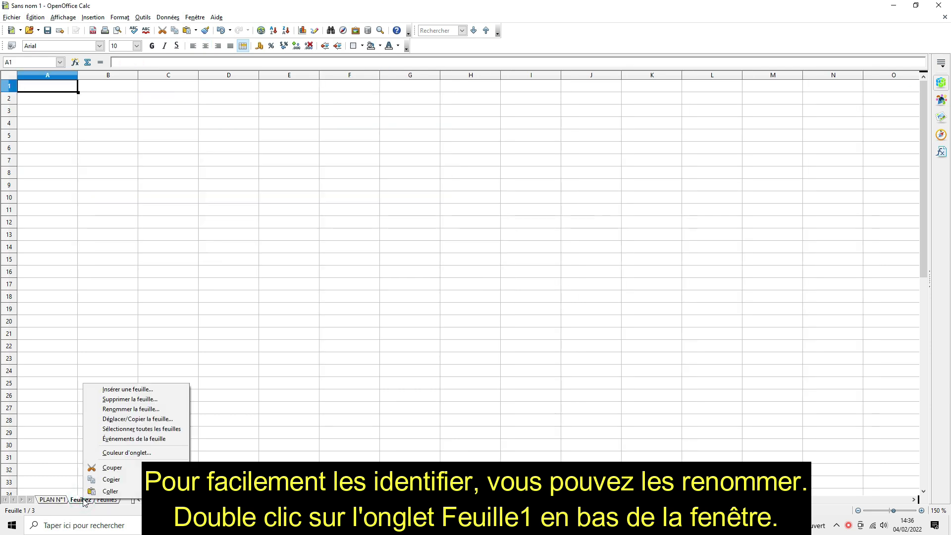
{"action": "left_click", "coordinate": [124, 409]}
{"action": "type", "text": "PLAN N°"}
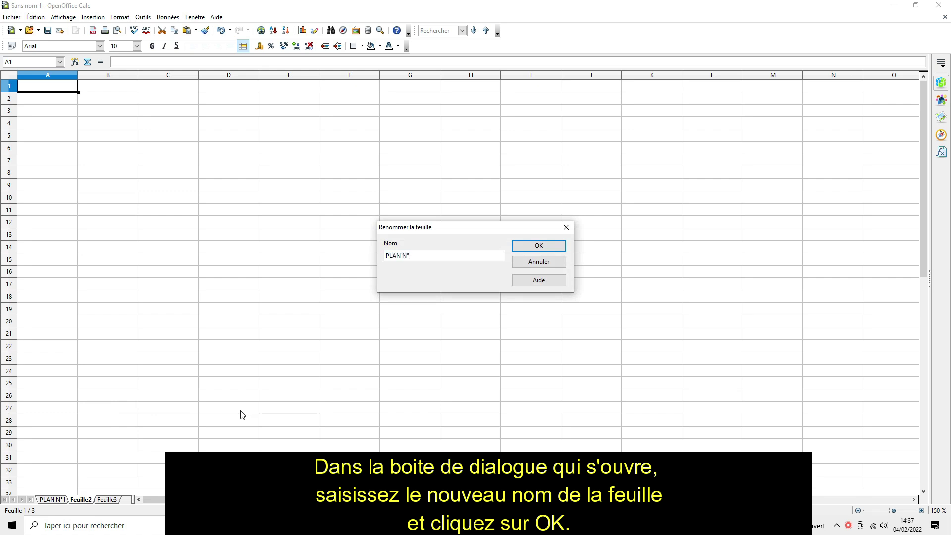
{"action": "type", "text": "2"}
{"action": "key", "text": "Return"}
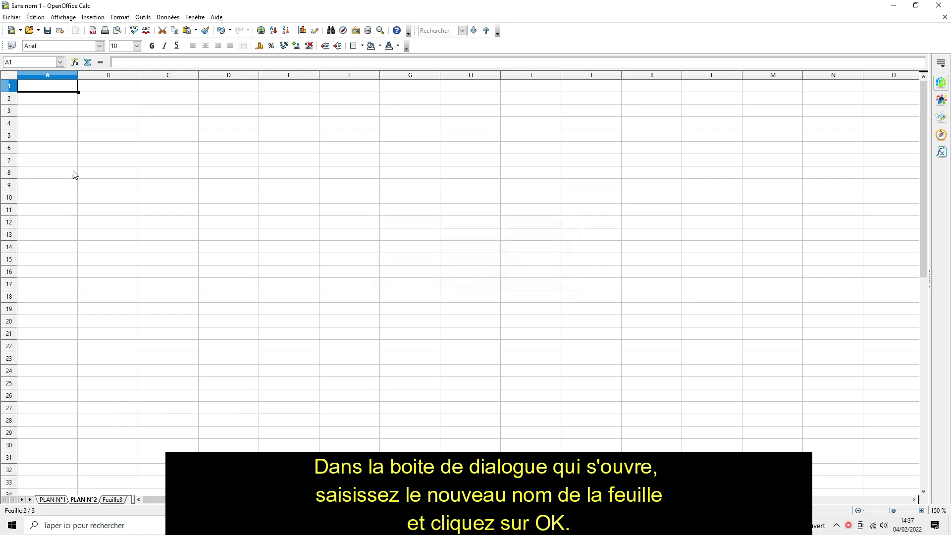
{"action": "left_click", "coordinate": [58, 498]}
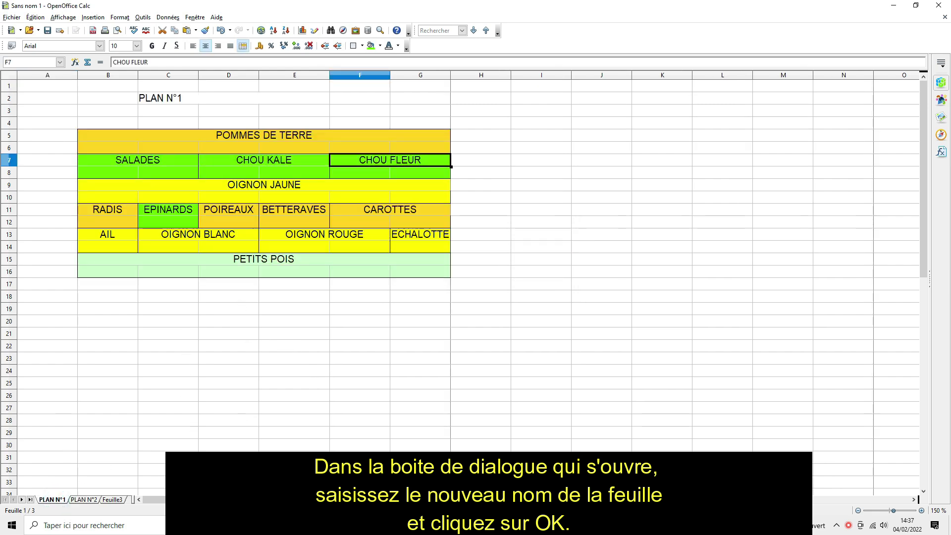
{"action": "left_click", "coordinate": [83, 499]}
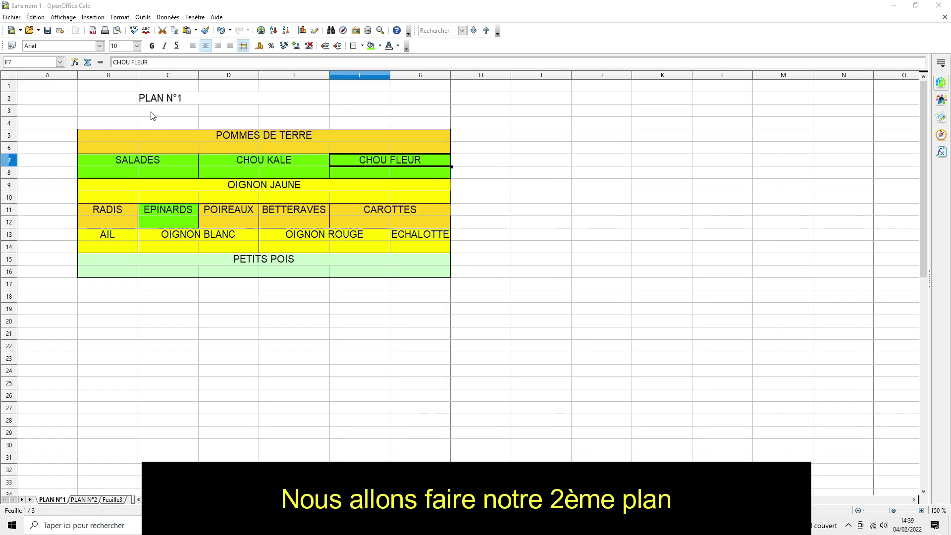
- Copy the range B2:G6, from the plan title through the POMMES DE TERRE block, on the PLAN N°1 sheet
{"action": "left_click_drag", "start_coordinate": [114, 99], "coordinate": [443, 147]}
{"action": "key", "text": "ctrl+c"}
{"action": "right_click", "coordinate": [363, 138]}
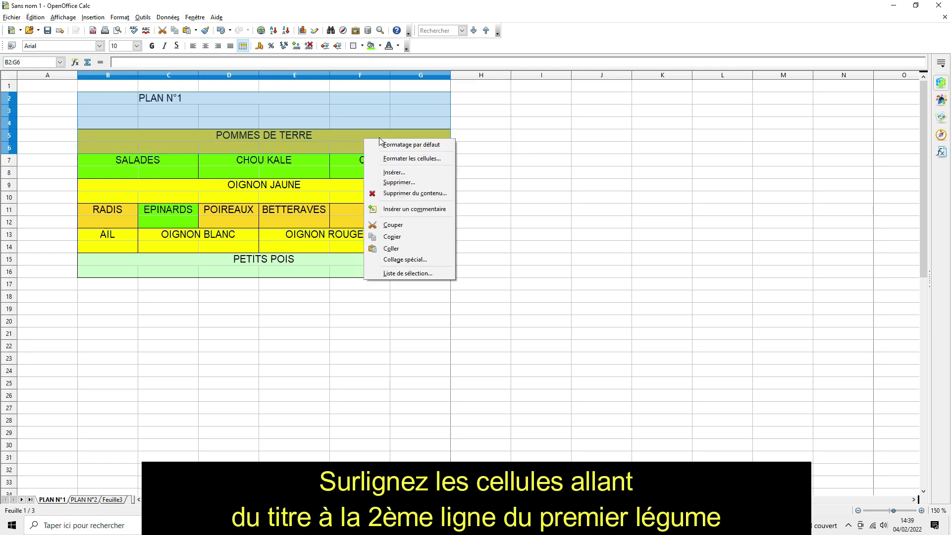
{"action": "left_click", "coordinate": [407, 238]}
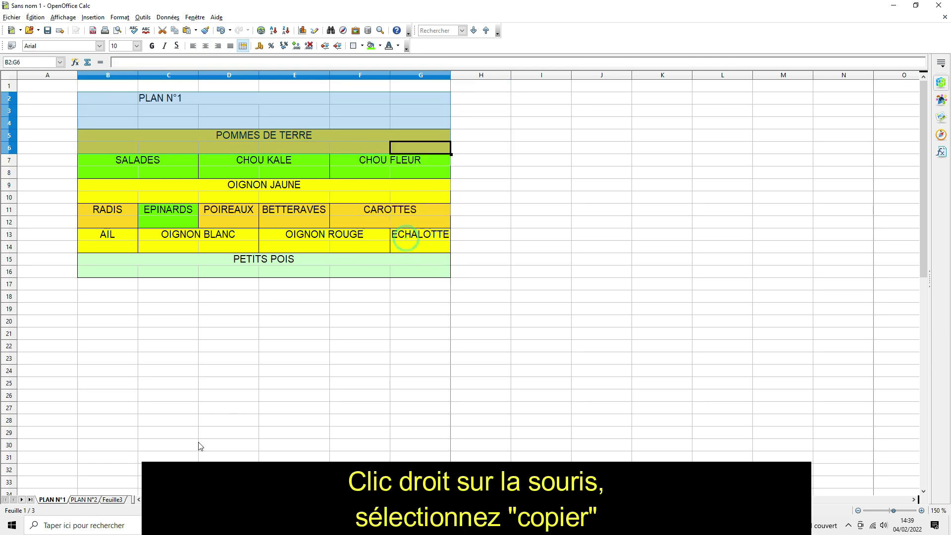
- Paste the copied range at B1 of the PLAN N°2 sheet using Collage spécial with Tout insérer
{"action": "left_click", "coordinate": [92, 500]}
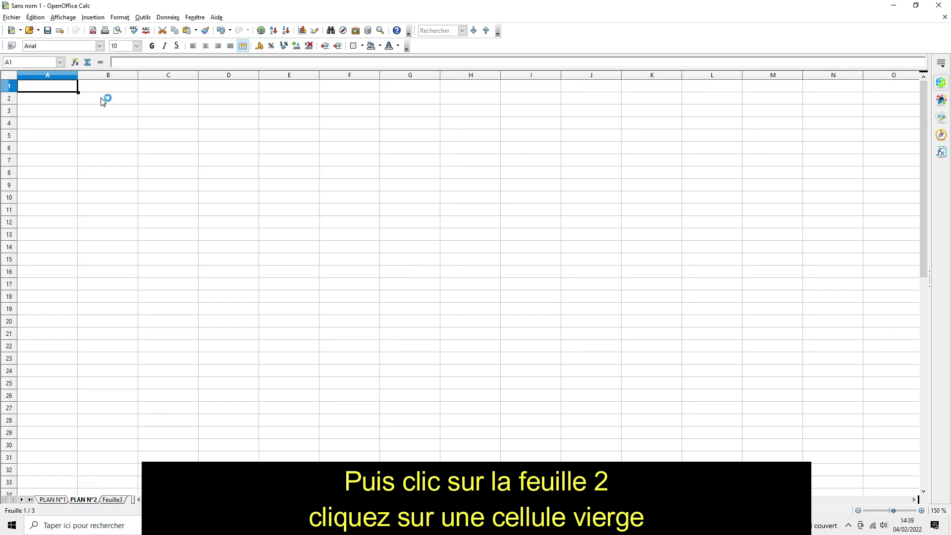
{"action": "left_click", "coordinate": [124, 90]}
{"action": "right_click", "coordinate": [124, 89]}
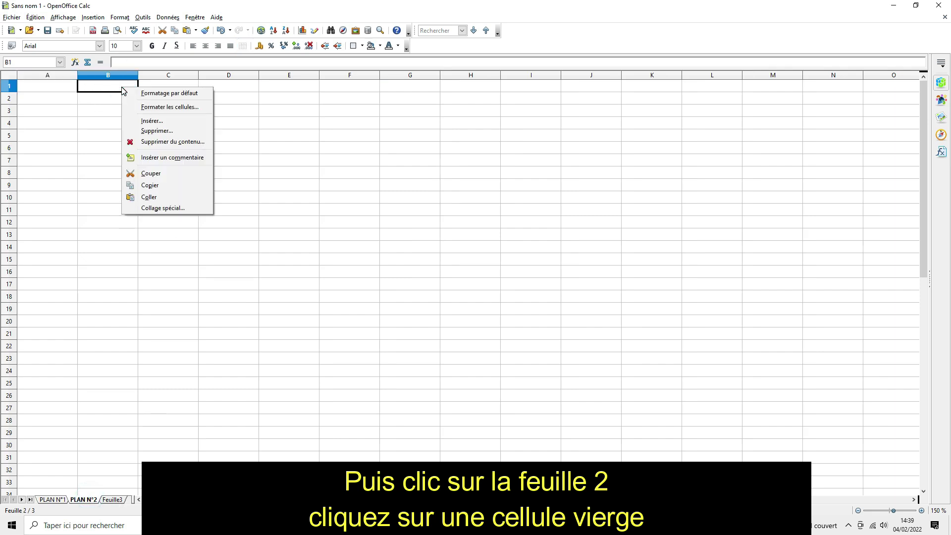
{"action": "left_click", "coordinate": [158, 208]}
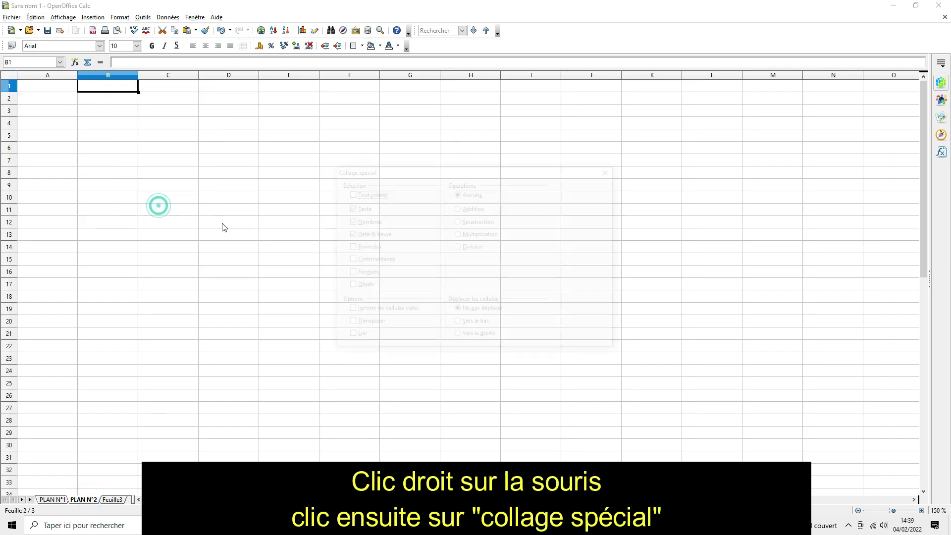
{"action": "left_click", "coordinate": [377, 195]}
{"action": "left_click", "coordinate": [583, 189]}
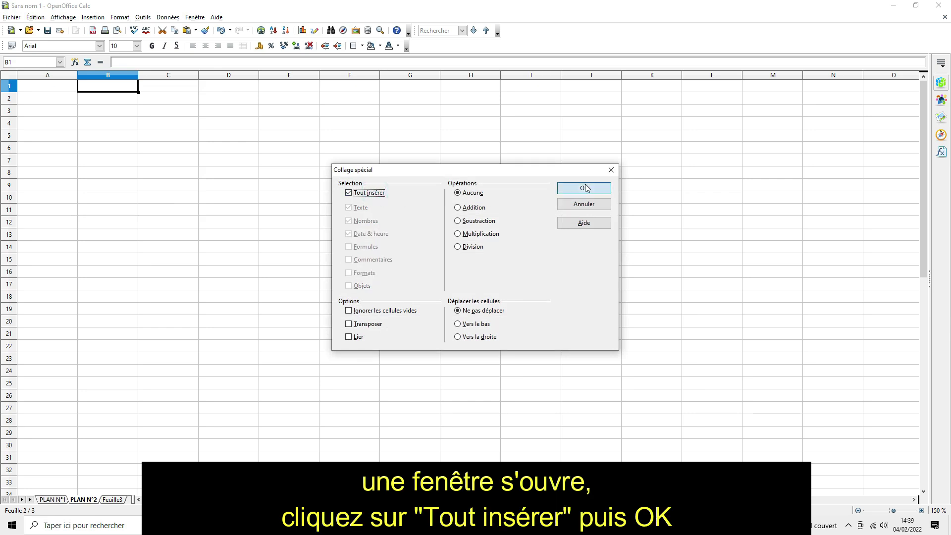
{"action": "left_click", "coordinate": [257, 183]}
- Change the title in C1 to PLAN N°2
{"action": "left_click", "coordinate": [171, 88]}
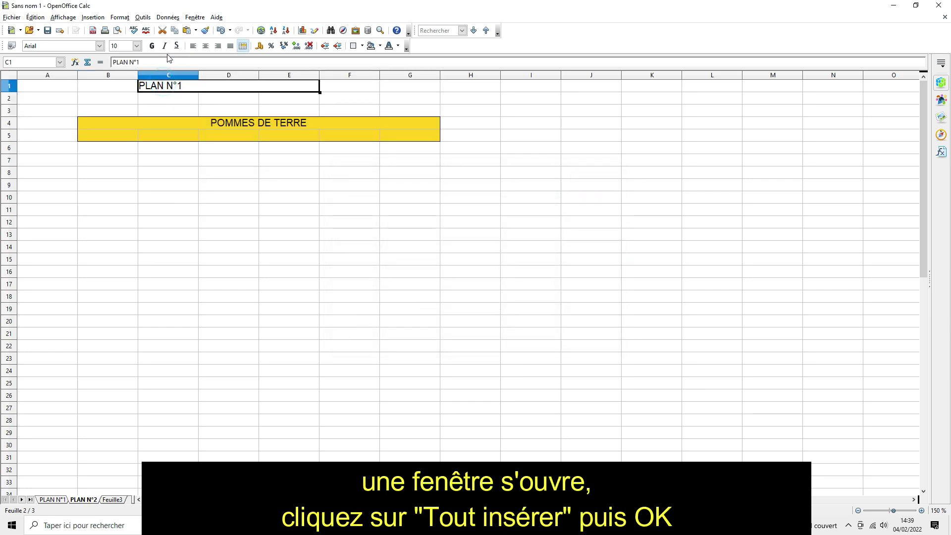
{"action": "left_click", "coordinate": [163, 61]}
{"action": "key", "text": "BackSpace"}
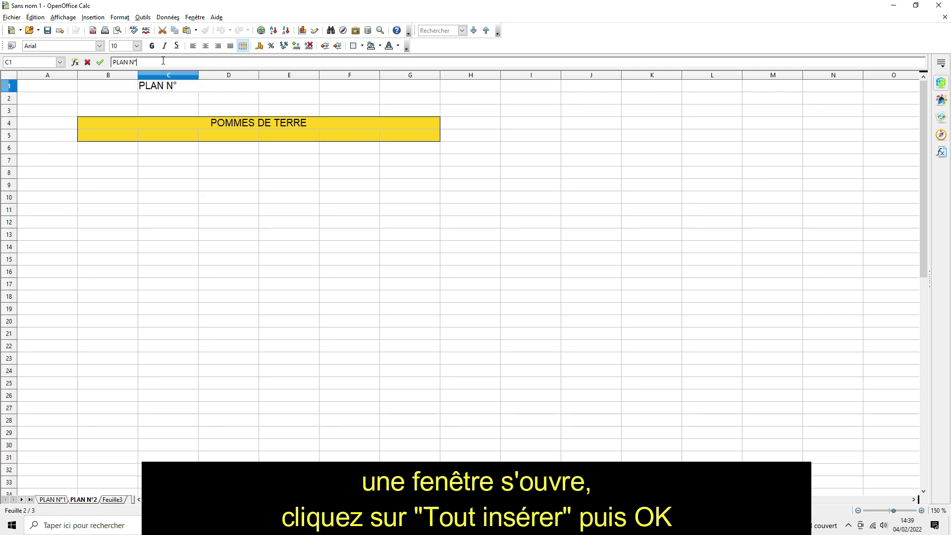
{"action": "type", "text": "2"}
{"action": "key", "text": "Return"}
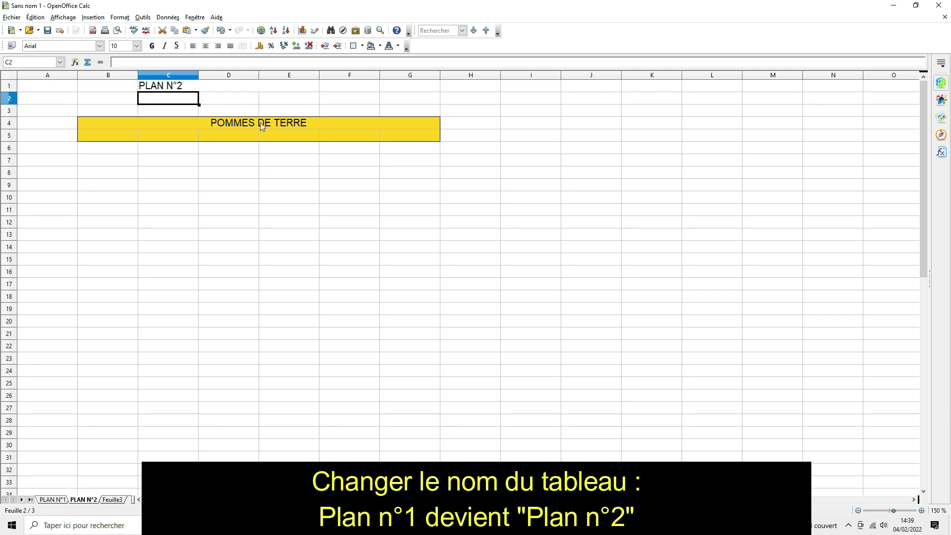
- Replace the vegetable name in B4 with CHOUX FLEURS
{"action": "left_click", "coordinate": [260, 125]}
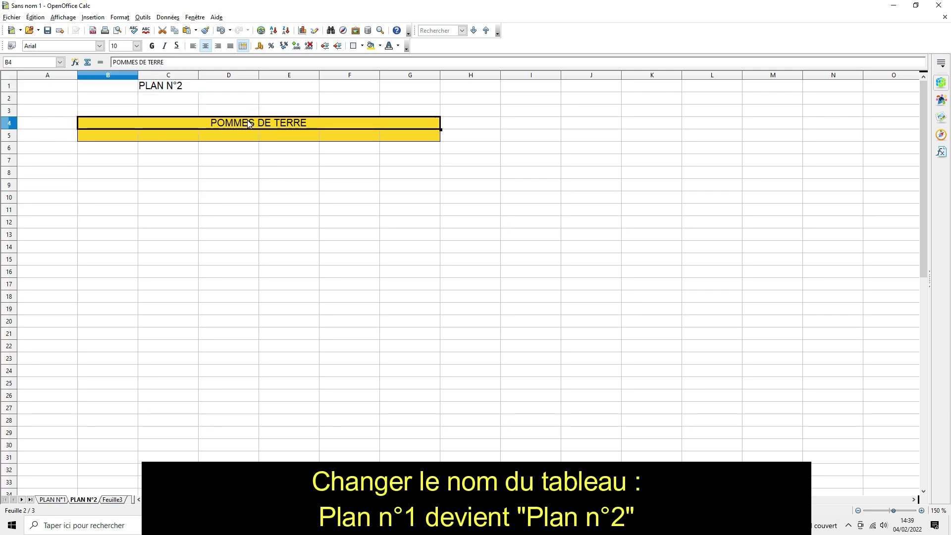
{"action": "type", "text": "CH"}
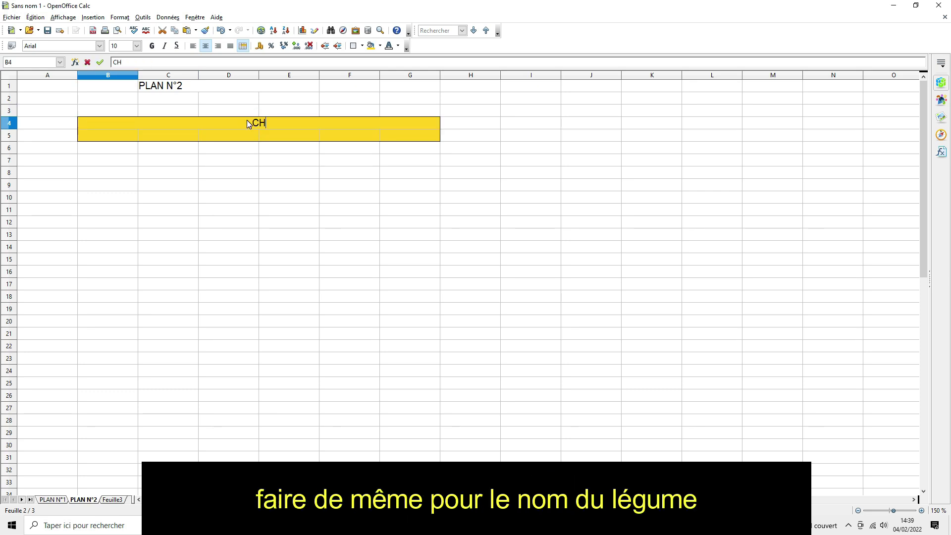
{"action": "type", "text": "OUX FLEUR"}
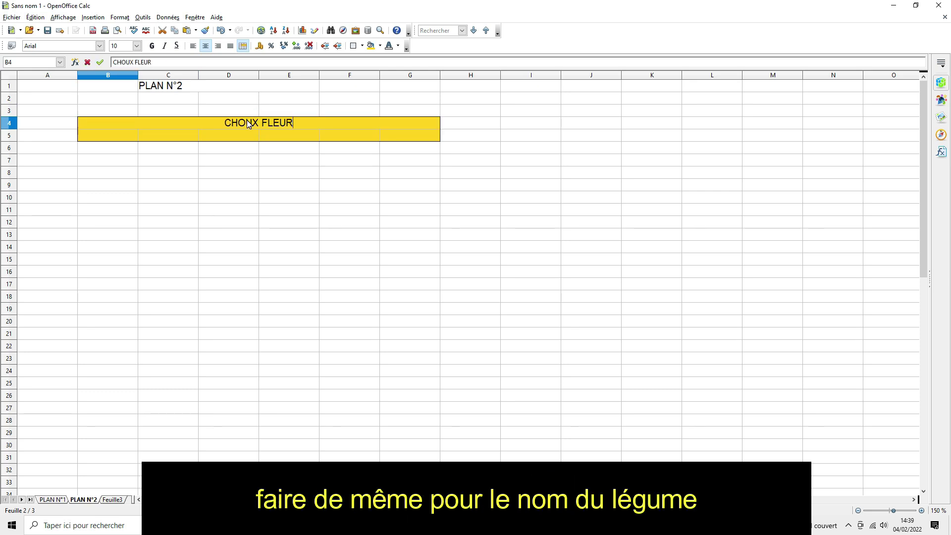
{"action": "type", "text": "S"}
{"action": "key", "text": "Return"}
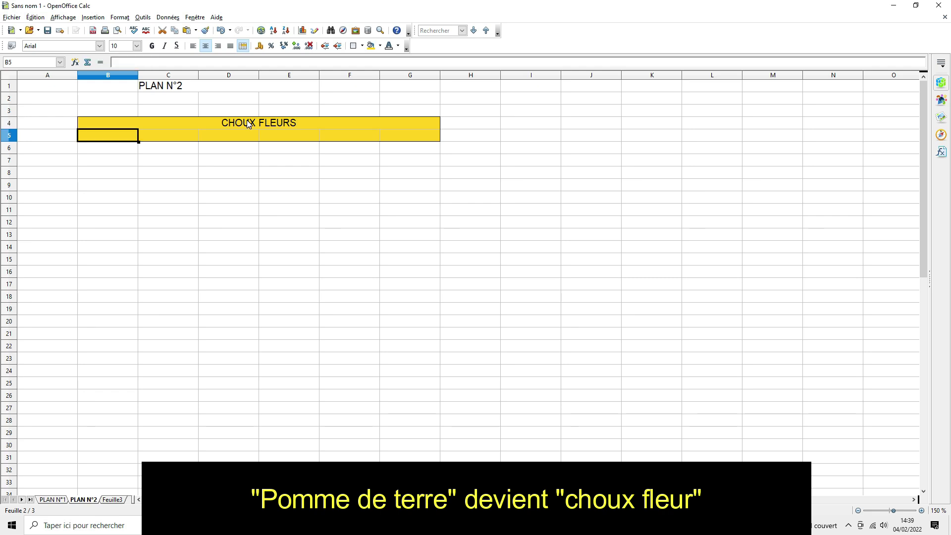
- Remove the background colour from the CHOUX FLEURS block B4:G5 and deselect it
{"action": "left_click_drag", "start_coordinate": [117, 112], "coordinate": [365, 137]}
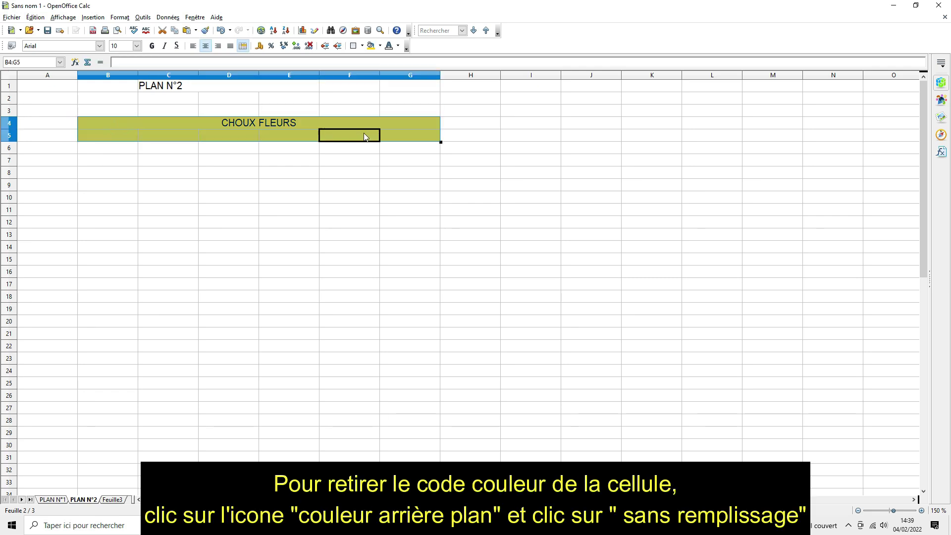
{"action": "left_click", "coordinate": [381, 46]}
{"action": "left_click", "coordinate": [415, 182]}
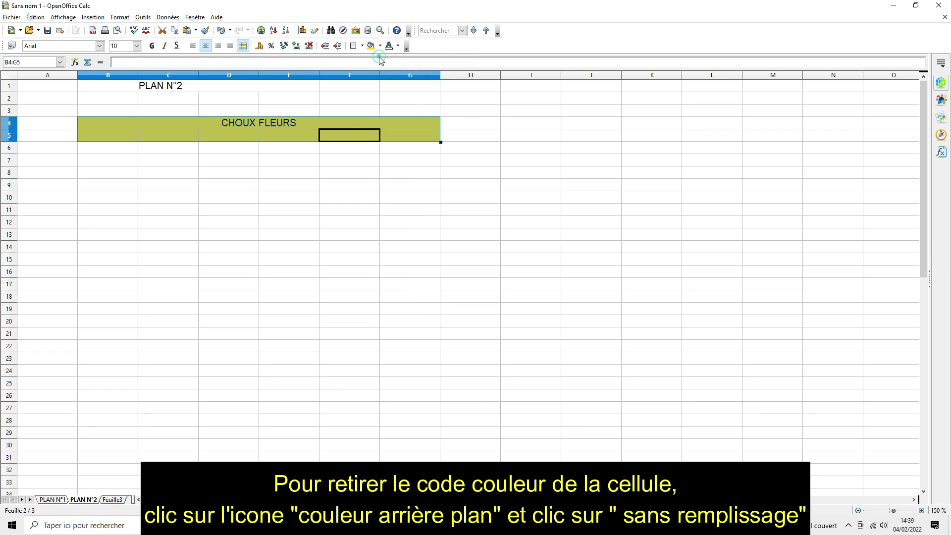
{"action": "left_click", "coordinate": [250, 159]}
- Copy the CHOUX FLEURS block B4:G5 and paste it directly below at B6 and B8
{"action": "left_click_drag", "start_coordinate": [141, 134], "coordinate": [241, 138]}
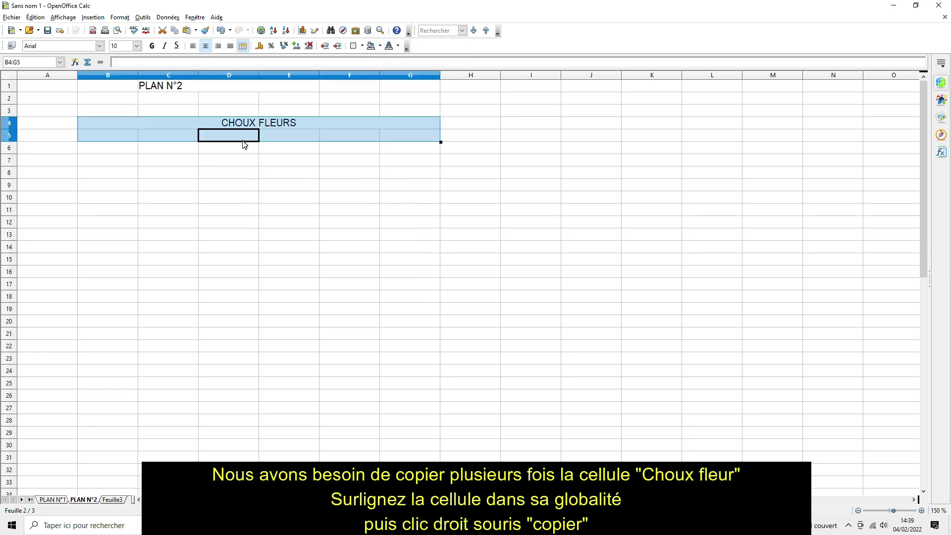
{"action": "right_click", "coordinate": [240, 138]}
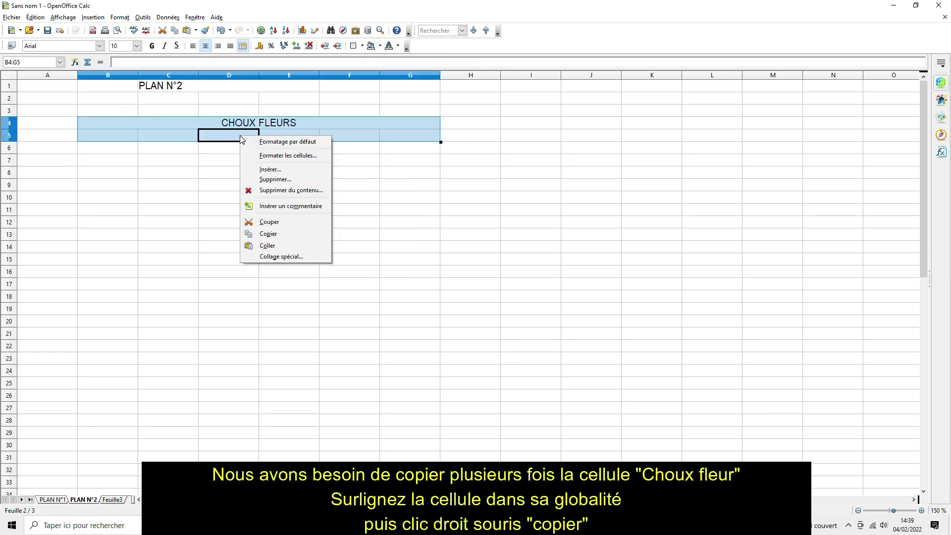
{"action": "left_click", "coordinate": [274, 234]}
{"action": "left_click", "coordinate": [126, 148]}
{"action": "right_click", "coordinate": [124, 148]}
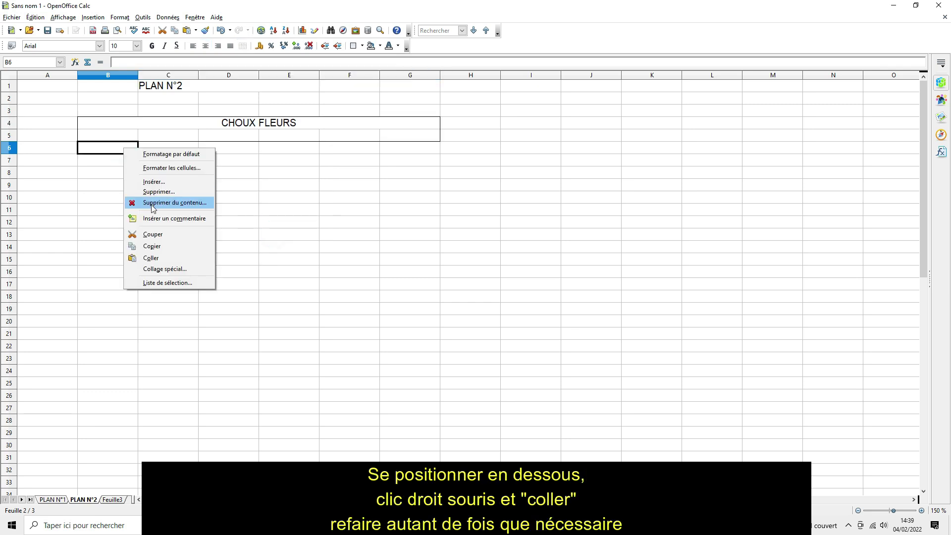
{"action": "left_click", "coordinate": [156, 258]}
{"action": "left_click", "coordinate": [119, 173]}
{"action": "right_click", "coordinate": [119, 174]}
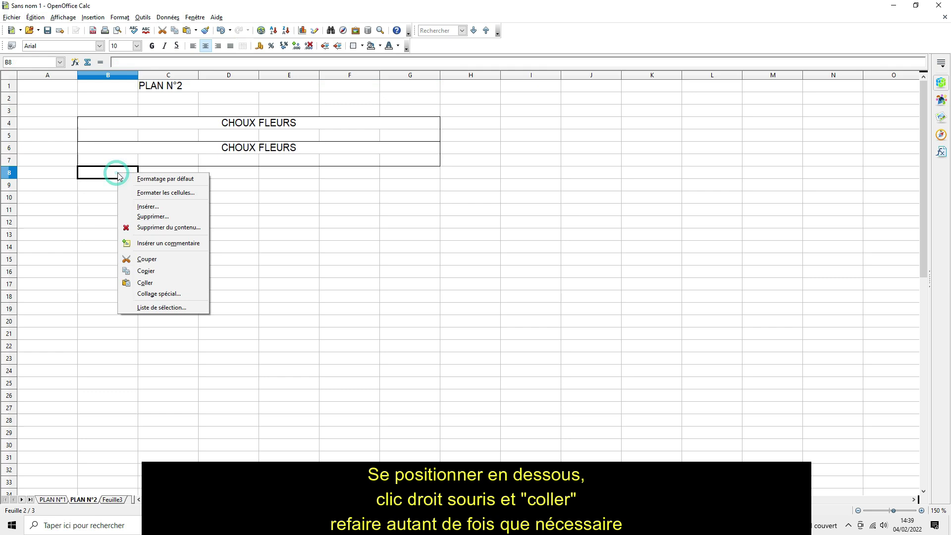
{"action": "left_click", "coordinate": [145, 282]}
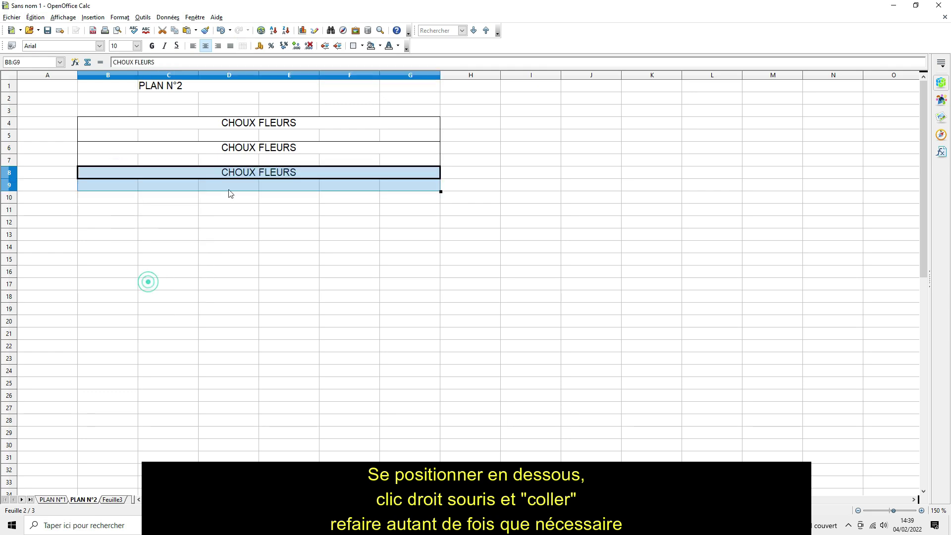
- Rename the pasted blocks HARICOTS VERTS in B6 and HARICOTS JAUNES in B8
{"action": "left_click", "coordinate": [242, 151]}
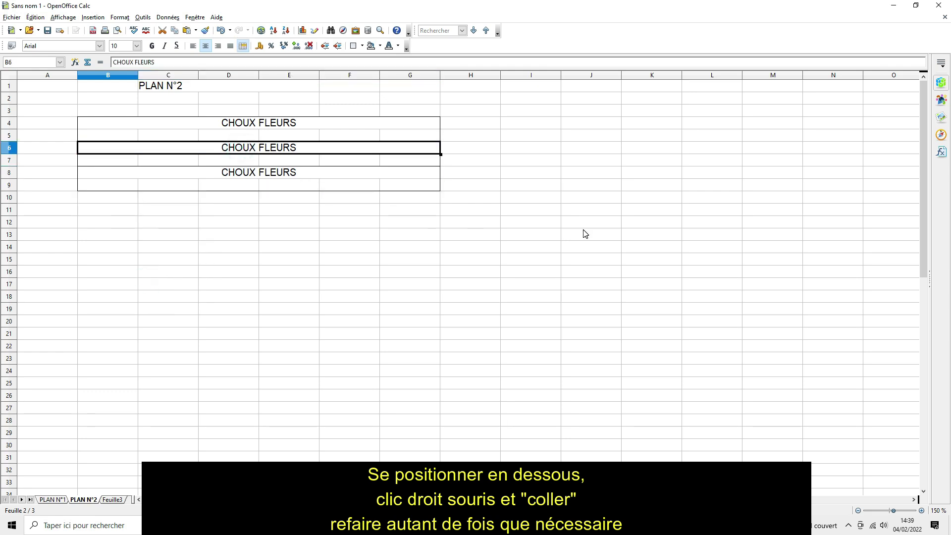
{"action": "type", "text": "HARI"}
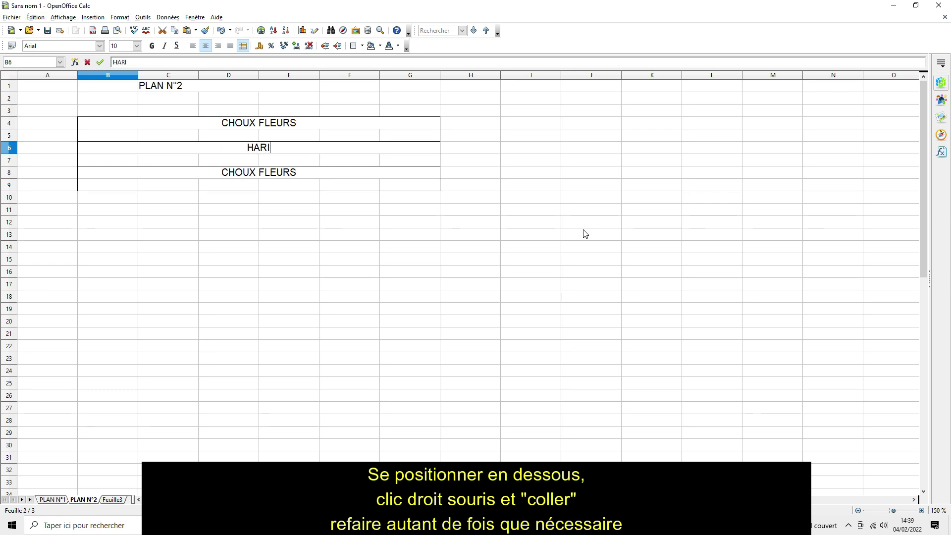
{"action": "type", "text": "COTS VERTS"}
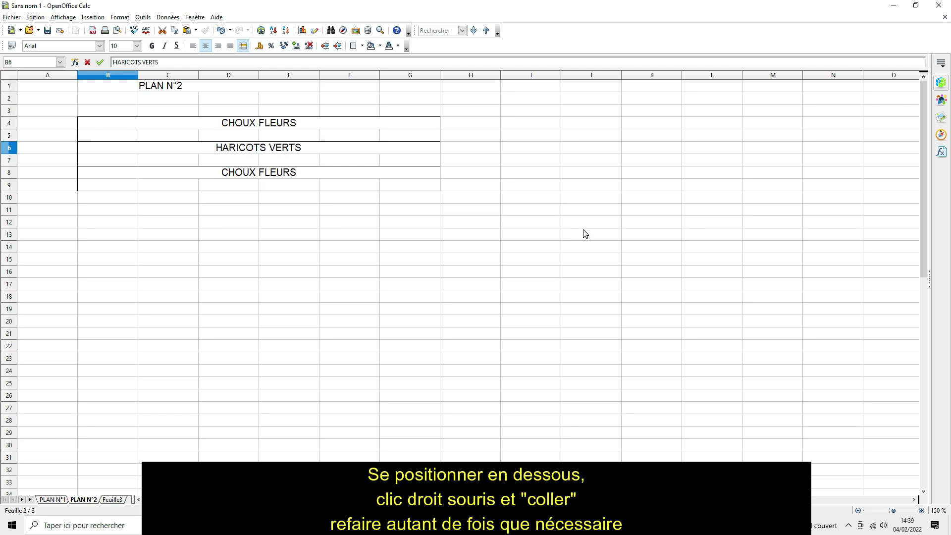
{"action": "left_click", "coordinate": [238, 173]}
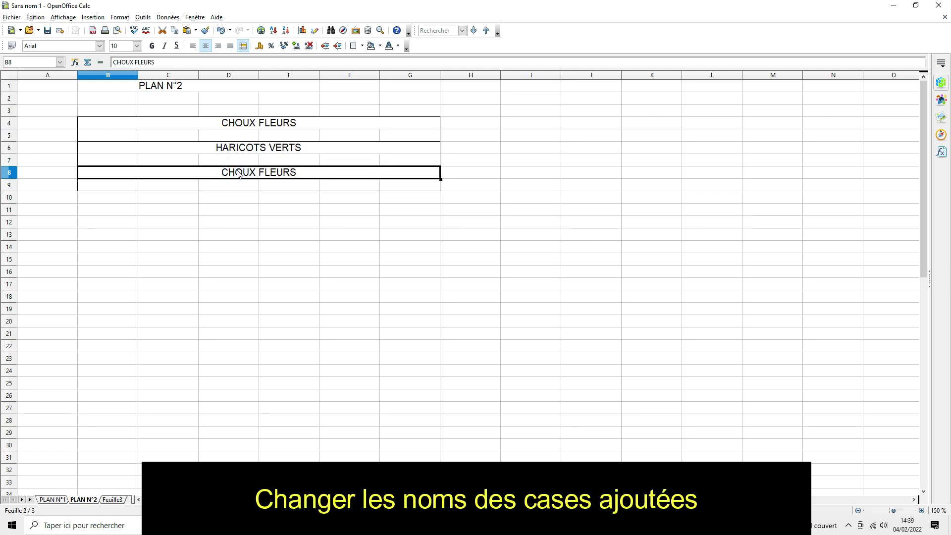
{"action": "type", "text": "HAR"}
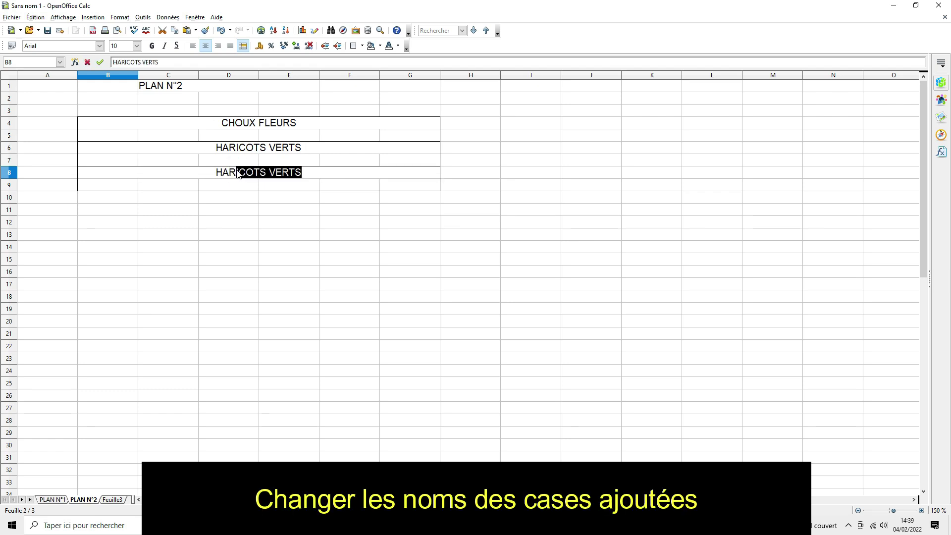
{"action": "type", "text": "ICOTS JAUNES"}
{"action": "key", "text": "Return"}
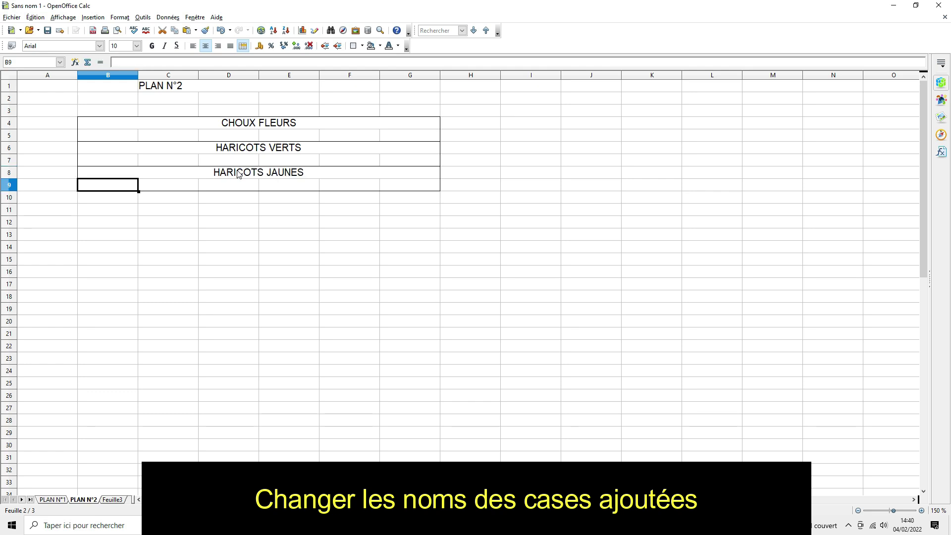
- Paste another copy of the block at B10 and rename it CAROTTES
{"action": "left_click", "coordinate": [116, 199]}
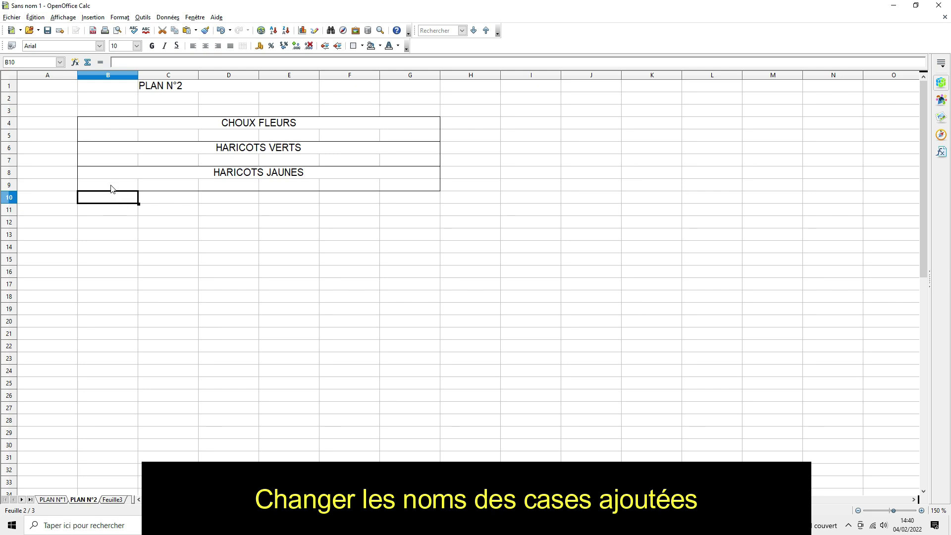
{"action": "right_click", "coordinate": [111, 196]}
{"action": "left_click", "coordinate": [146, 303]}
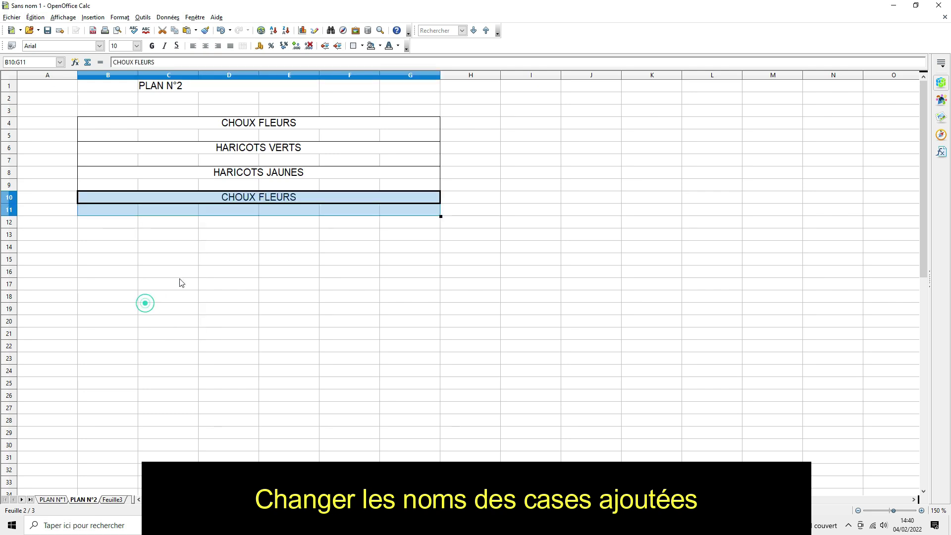
{"action": "left_click", "coordinate": [248, 194]}
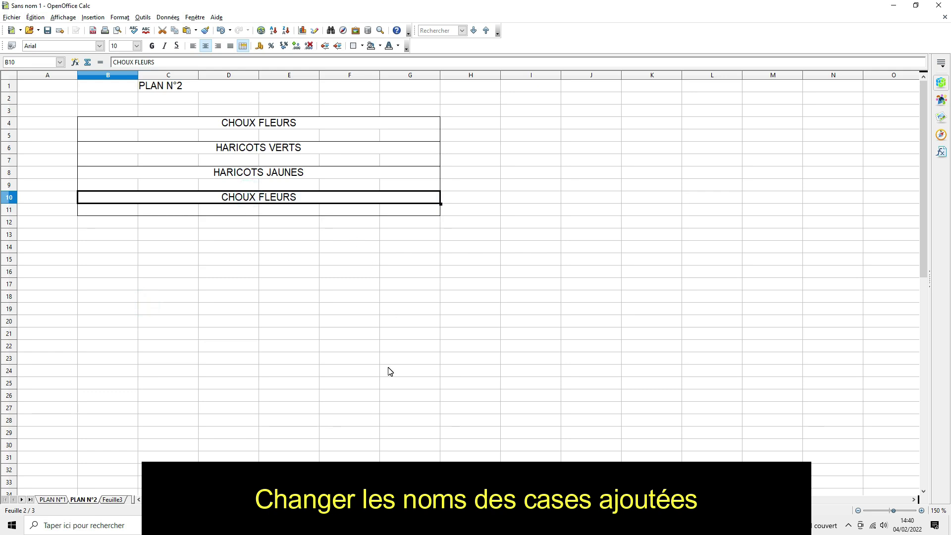
{"action": "type", "text": "CAROTTES"}
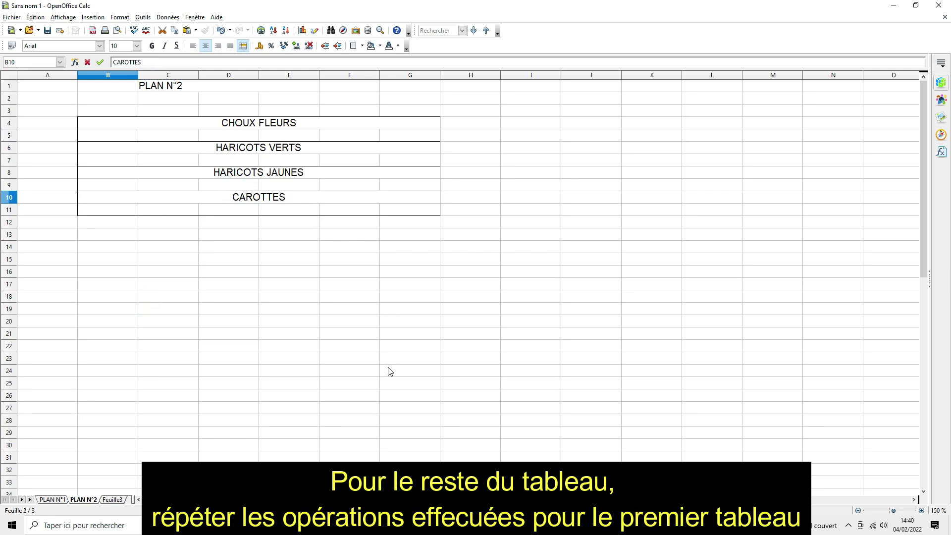
{"action": "key", "text": "Return"}
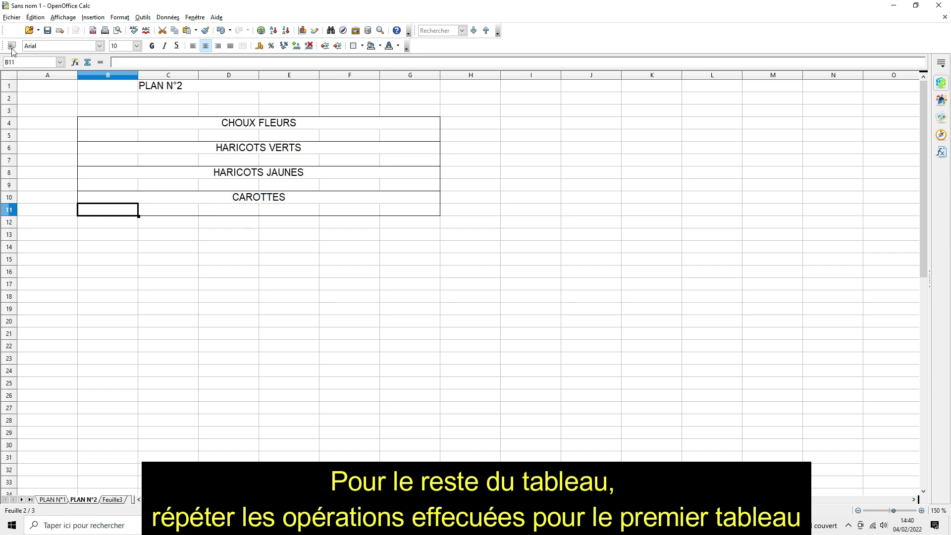
- Enter BETTERAVE in B12, EPINARDS in D12 and ENDIVES in F12
{"action": "left_click_drag", "start_coordinate": [127, 222], "coordinate": [165, 242]}
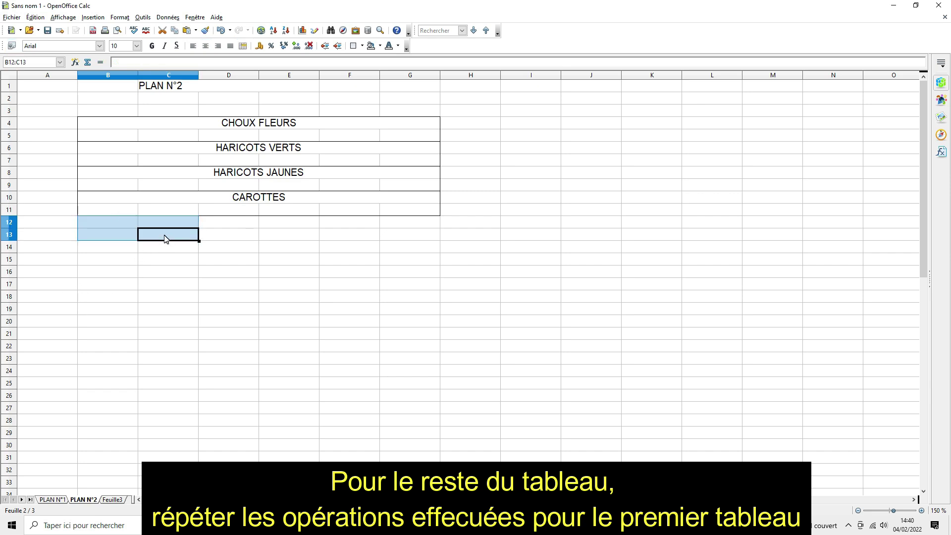
{"action": "left_click", "coordinate": [126, 224]}
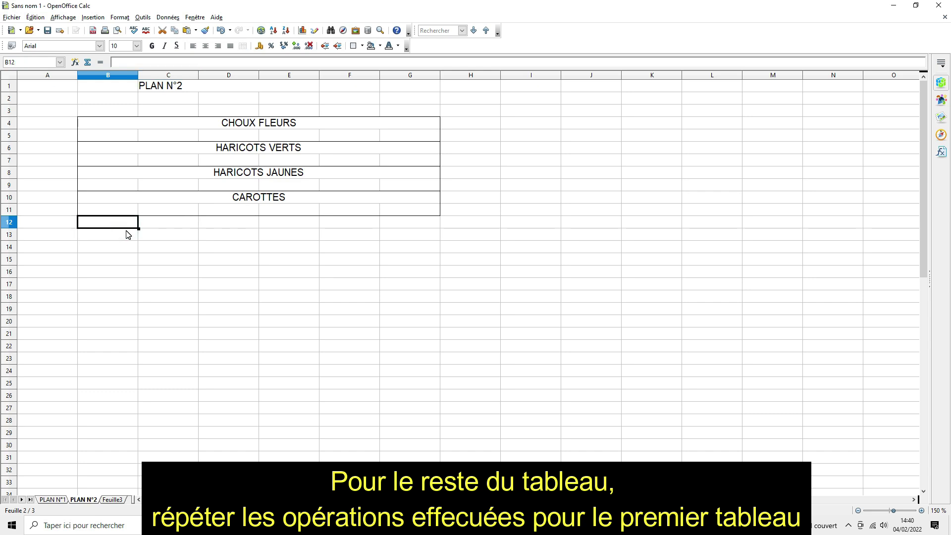
{"action": "type", "text": "BETTERAVE"}
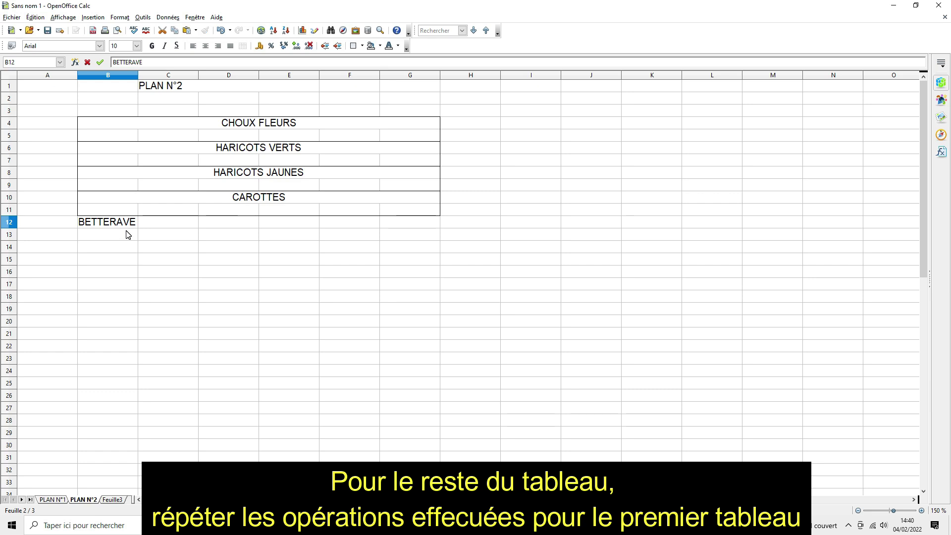
{"action": "key", "text": "Tab"}
{"action": "key", "text": "Tab"}
{"action": "type", "text": "EPINAR"}
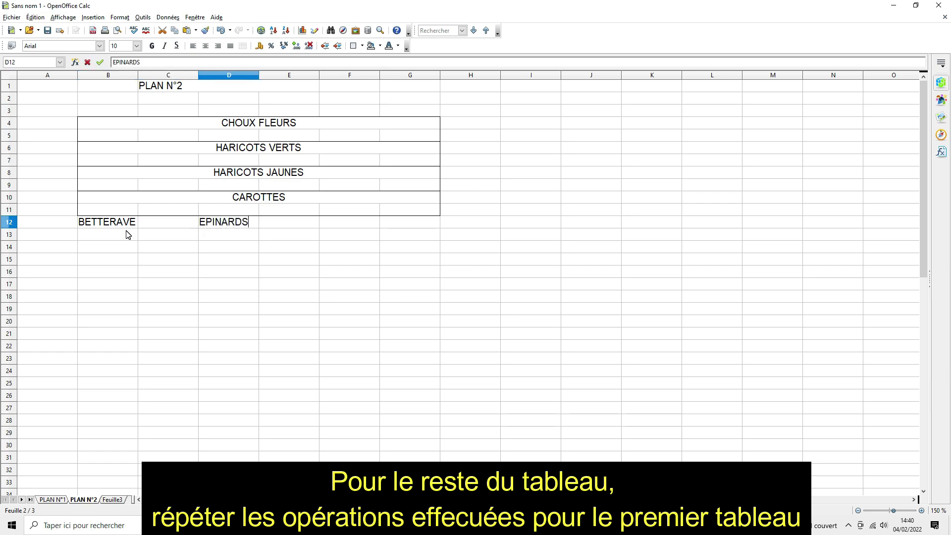
{"action": "key", "text": "Tab"}
{"action": "key", "text": "Tab"}
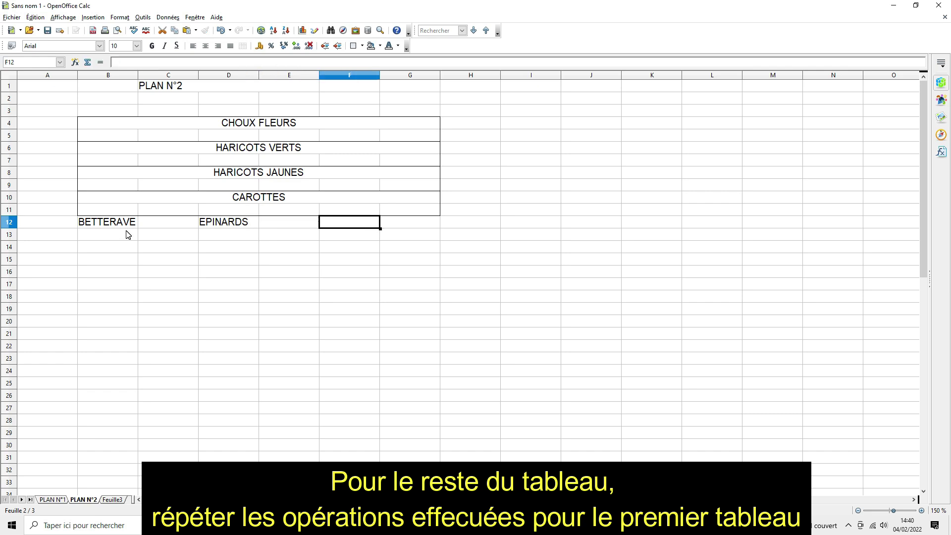
{"action": "type", "text": "ENDIVES"}
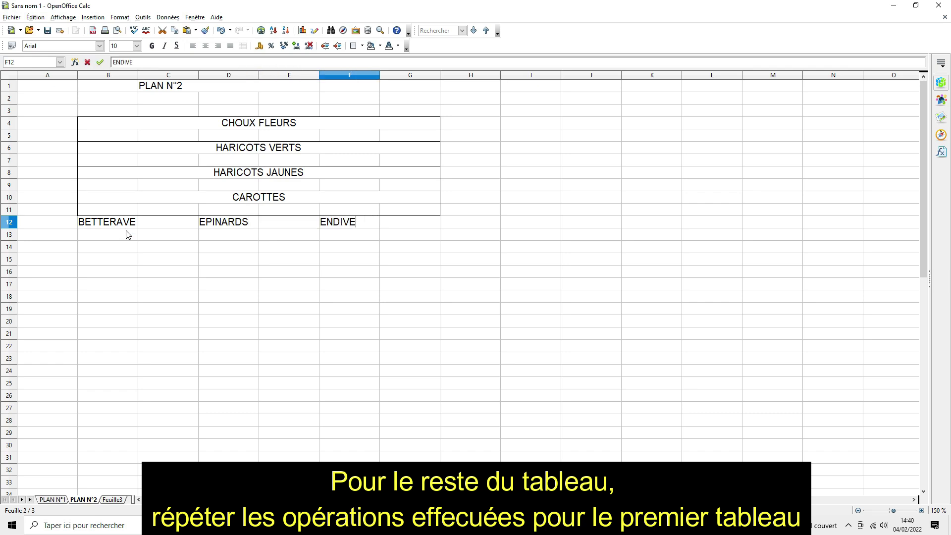
{"action": "key", "text": "Tab"}
{"action": "key", "text": "Tab"}
{"action": "type", "text": "NAVET"}
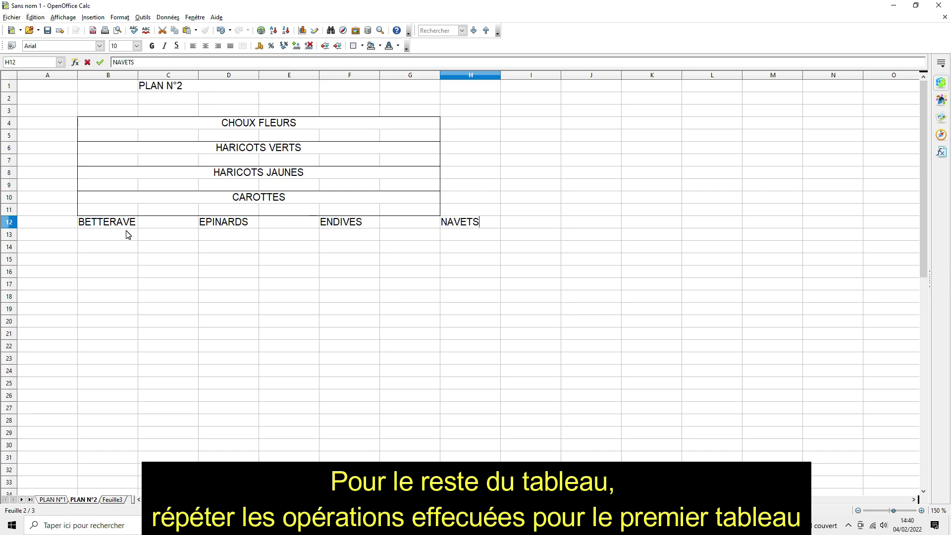
{"action": "key", "text": "BackSpace"}
{"action": "key", "text": "BackSpace"}
{"action": "key", "text": "BackSpace"}
{"action": "key", "text": "BackSpace"}
{"action": "key", "text": "BackSpace"}
{"action": "key", "text": "BackSpace"}
- Enter NAVETS in G12, directly beside ENDIVES
{"action": "left_click", "coordinate": [390, 223]}
{"action": "type", "text": "NAVETS"}
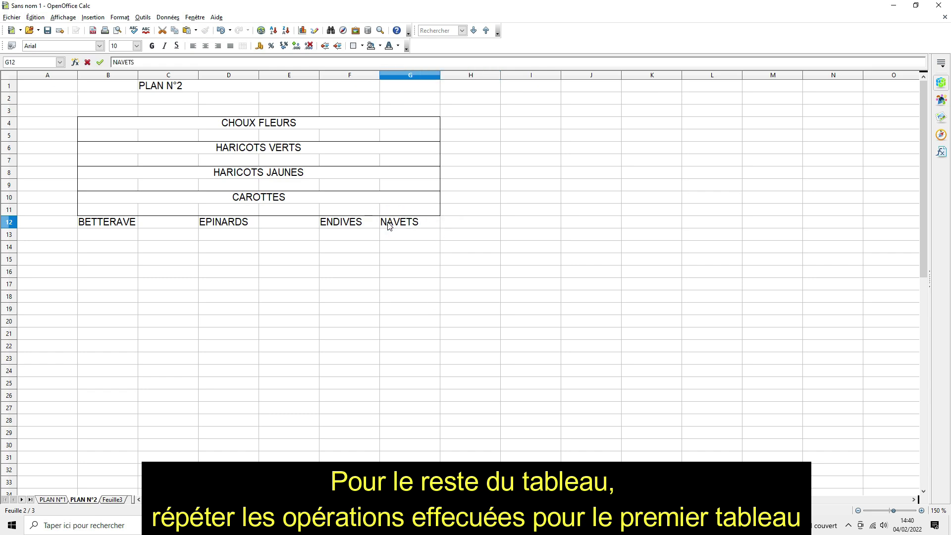
{"action": "key", "text": "Return"}
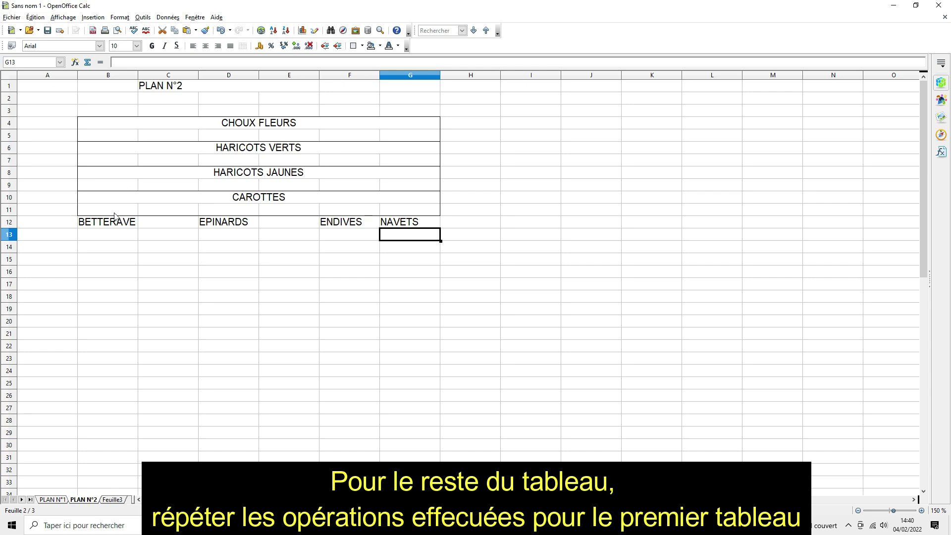
- Add a thin black 0,05 pt border around the outside of the BETTERAVE block B12:C13
{"action": "left_click_drag", "start_coordinate": [119, 225], "coordinate": [159, 233]}
{"action": "right_click", "coordinate": [164, 234]}
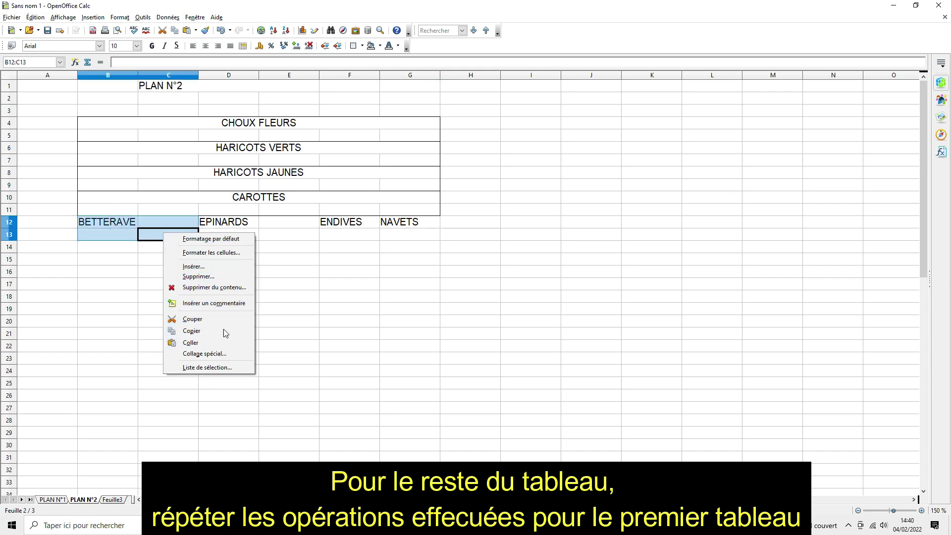
{"action": "left_click", "coordinate": [211, 253]}
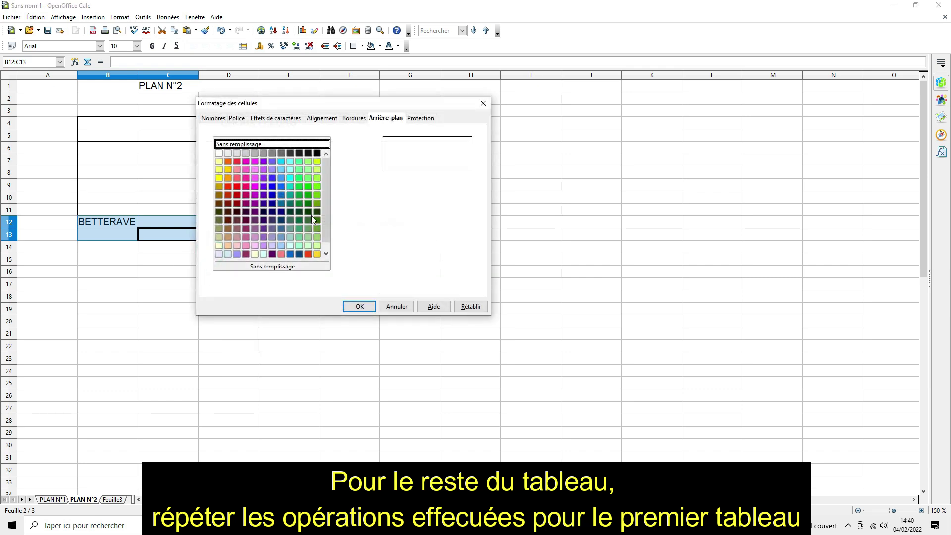
{"action": "left_click", "coordinate": [354, 119]}
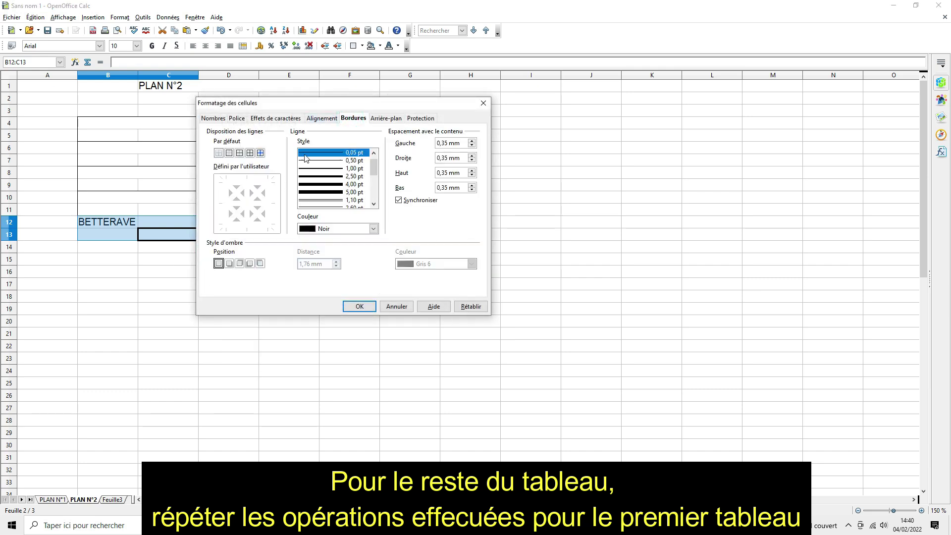
{"action": "left_click", "coordinate": [239, 182]}
{"action": "left_click", "coordinate": [239, 223]}
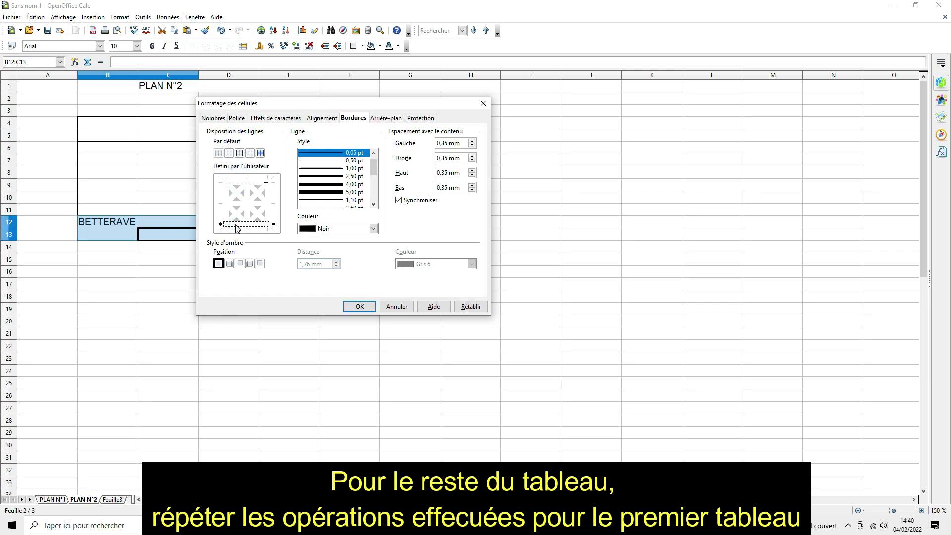
{"action": "left_click", "coordinate": [272, 218]}
{"action": "left_click", "coordinate": [219, 213]}
{"action": "left_click", "coordinate": [271, 214]}
{"action": "left_click", "coordinate": [359, 306]}
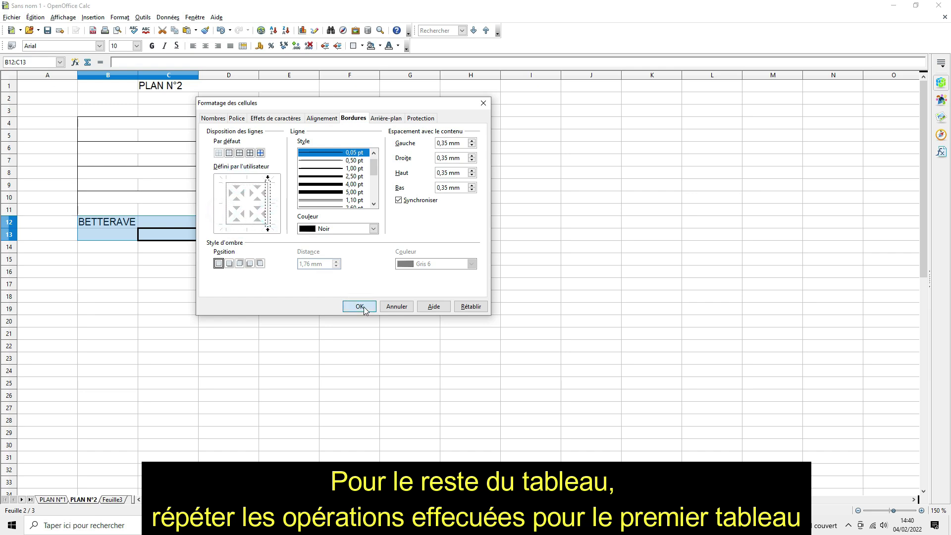
- Add a thin black 0,05 pt outer border around the EPINARDS block D12:E13, without inner lines
{"action": "left_click_drag", "start_coordinate": [241, 222], "coordinate": [288, 240]}
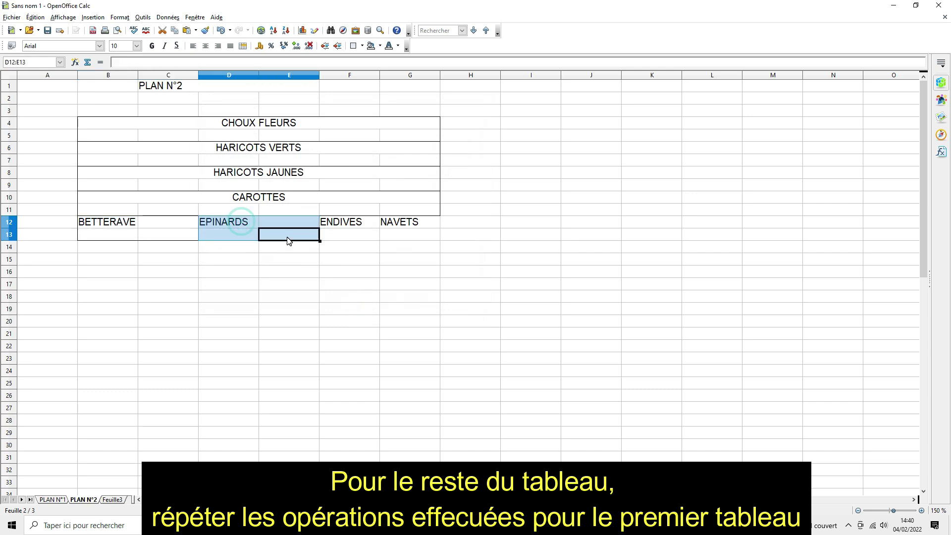
{"action": "right_click", "coordinate": [253, 232]}
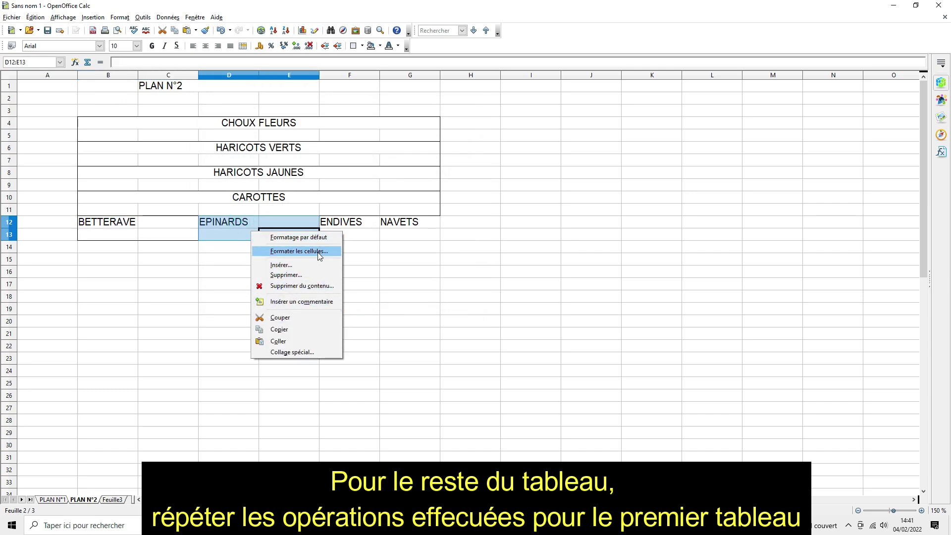
{"action": "left_click", "coordinate": [295, 251]}
{"action": "left_click", "coordinate": [222, 216]}
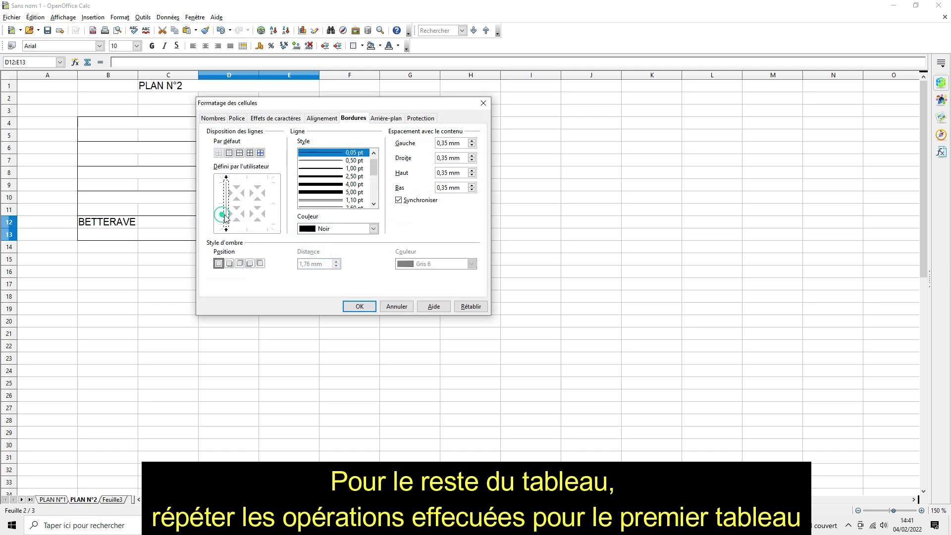
{"action": "left_click", "coordinate": [271, 216]}
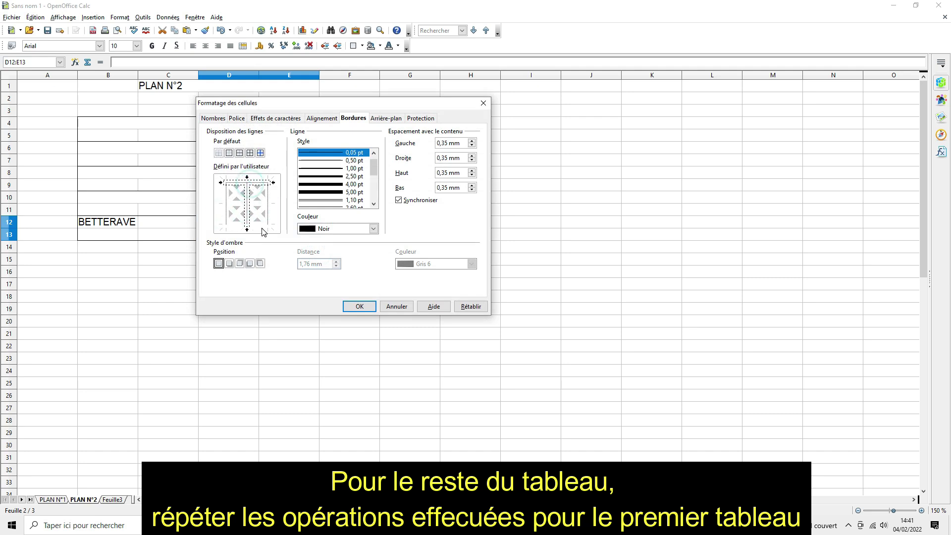
{"action": "left_click", "coordinate": [246, 214]}
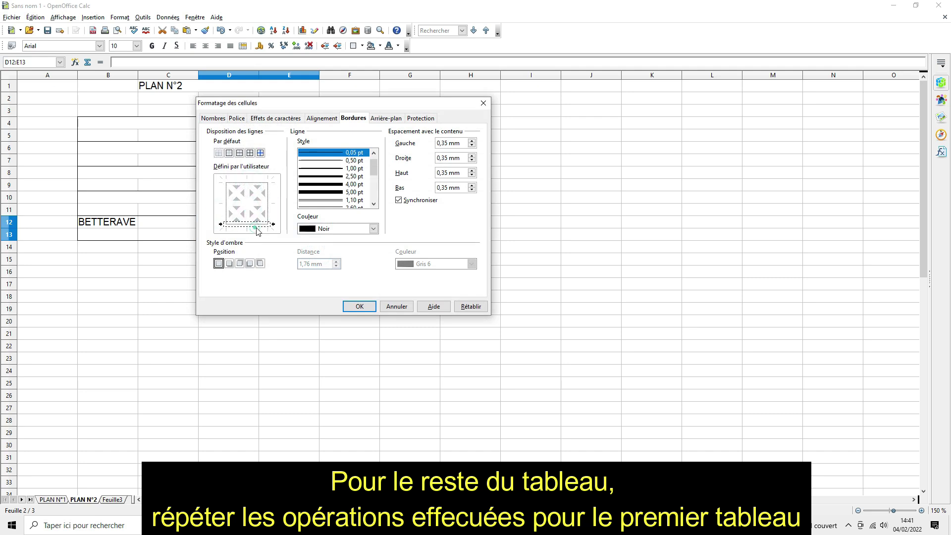
{"action": "left_click", "coordinate": [360, 306]}
- Add thin outer borders and a vertical dividing line to the ENDIVES and NAVETS cells F12:G13
{"action": "left_click_drag", "start_coordinate": [346, 221], "coordinate": [403, 237]}
{"action": "right_click", "coordinate": [403, 238]}
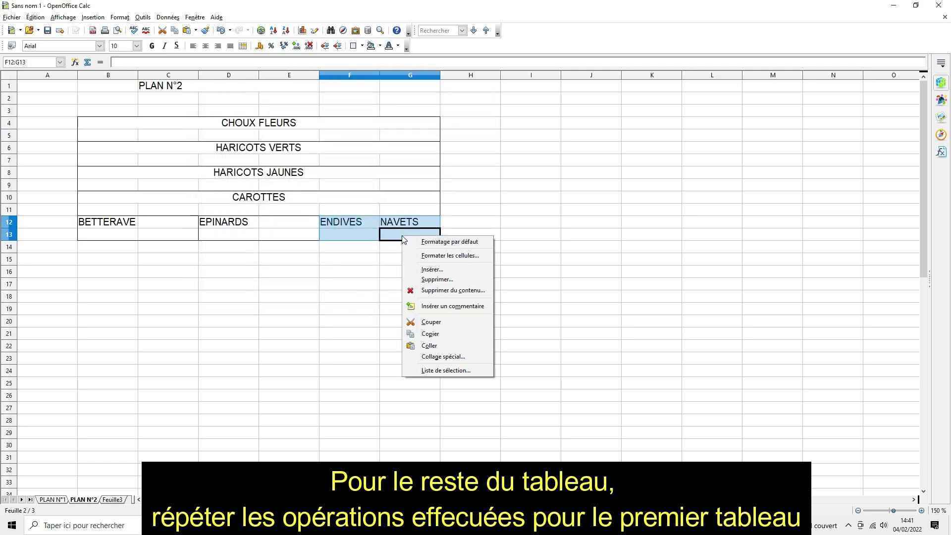
{"action": "left_click", "coordinate": [434, 256]}
{"action": "left_click", "coordinate": [224, 208]}
{"action": "left_click", "coordinate": [246, 207]}
{"action": "left_click", "coordinate": [266, 207]}
{"action": "left_click", "coordinate": [259, 181]}
{"action": "left_click", "coordinate": [252, 224]}
{"action": "left_click", "coordinate": [348, 306]}
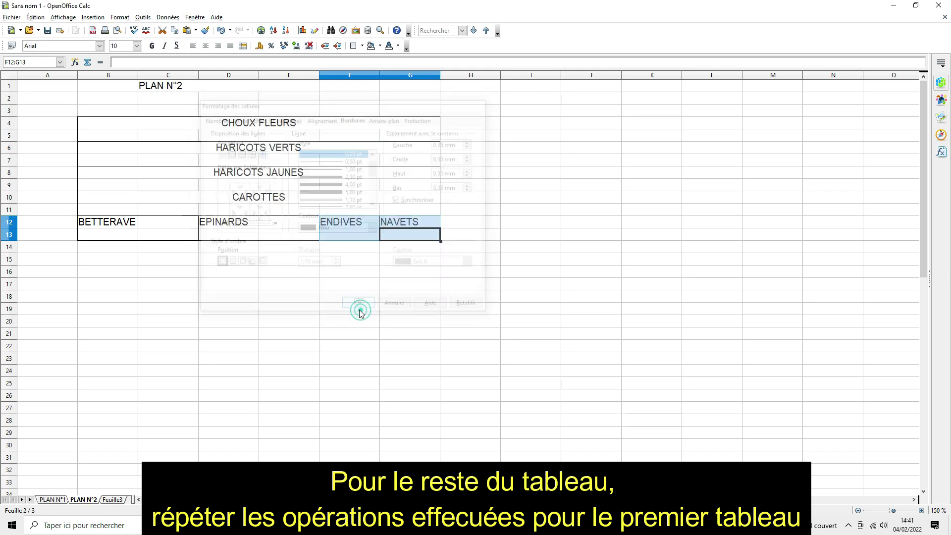
- Merge B12:C12 for BETTERAVE and D12:E12 for EPINARDS
{"action": "left_click", "coordinate": [129, 224]}
{"action": "left_click_drag", "start_coordinate": [129, 224], "coordinate": [169, 223]}
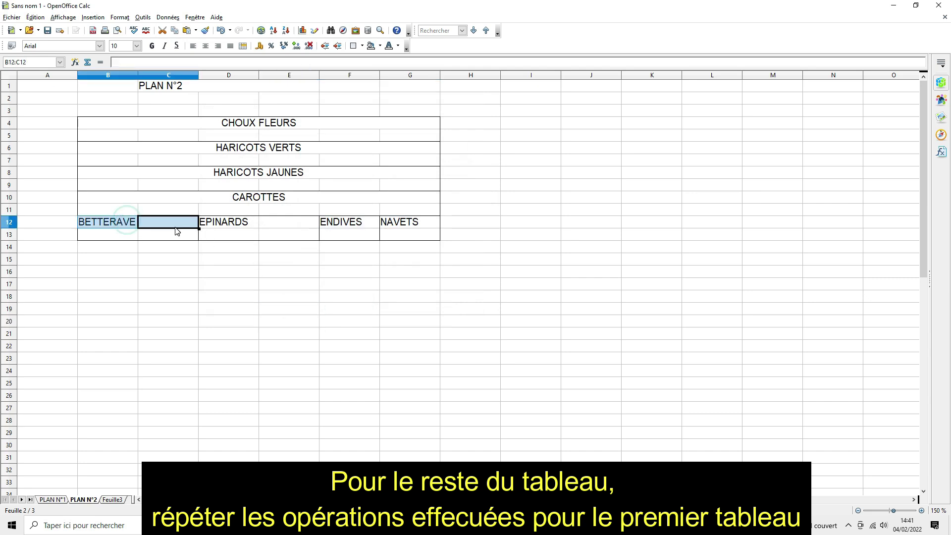
{"action": "left_click", "coordinate": [245, 46]}
{"action": "left_click_drag", "start_coordinate": [236, 226], "coordinate": [290, 223]}
{"action": "left_click", "coordinate": [244, 48]}
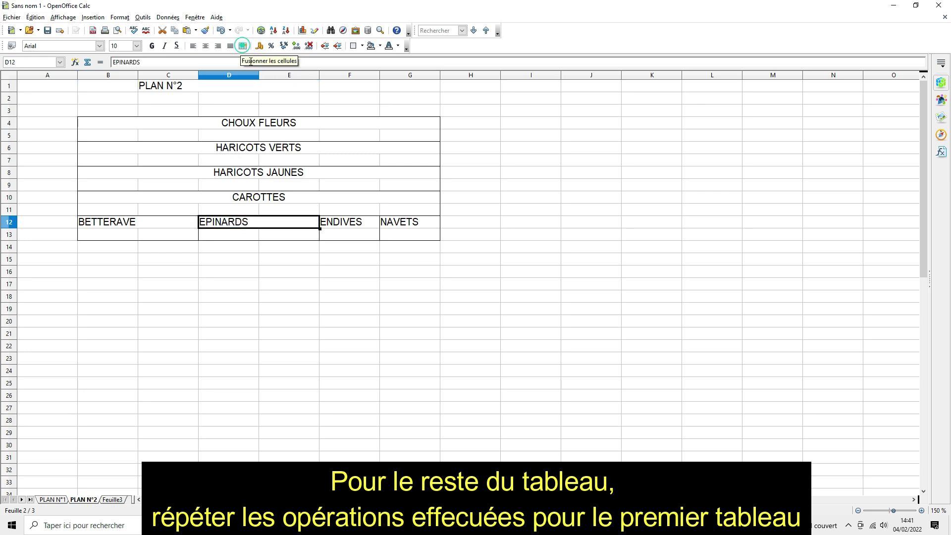
{"action": "left_click", "coordinate": [353, 231]}
- Centre the text horizontally in B12:G13 and deselect the range
{"action": "left_click_drag", "start_coordinate": [126, 226], "coordinate": [410, 236]}
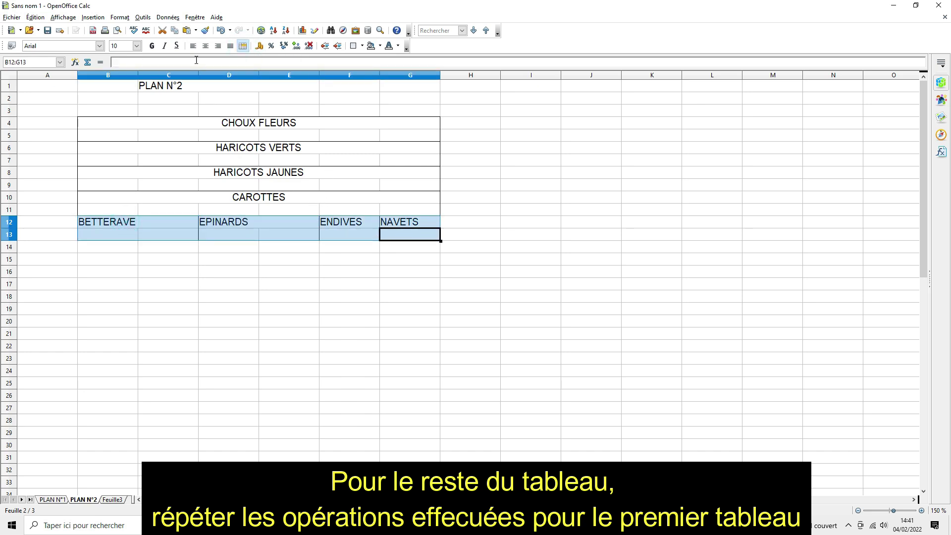
{"action": "left_click", "coordinate": [205, 46]}
{"action": "left_click", "coordinate": [118, 245]}
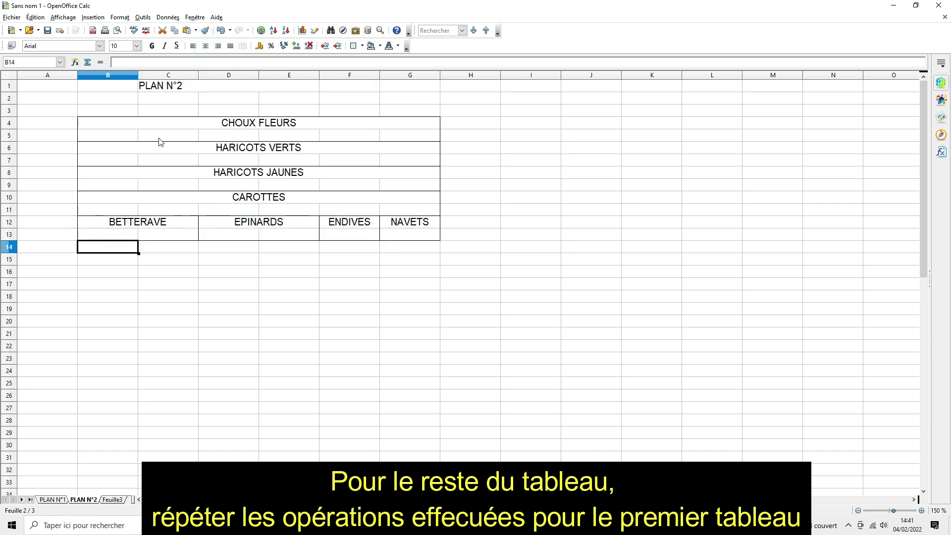
- Copy the HARICOTS JAUNES block B8:G9 and paste it at B14 below the BETTERAVE row
{"action": "left_click_drag", "start_coordinate": [116, 182], "coordinate": [280, 179]}
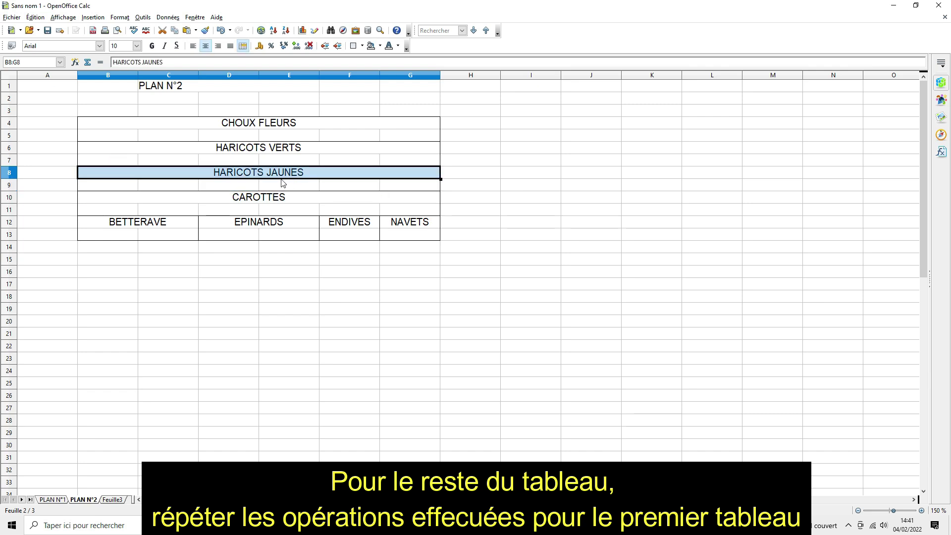
{"action": "left_click", "coordinate": [211, 173]}
{"action": "left_click_drag", "start_coordinate": [132, 170], "coordinate": [132, 187]}
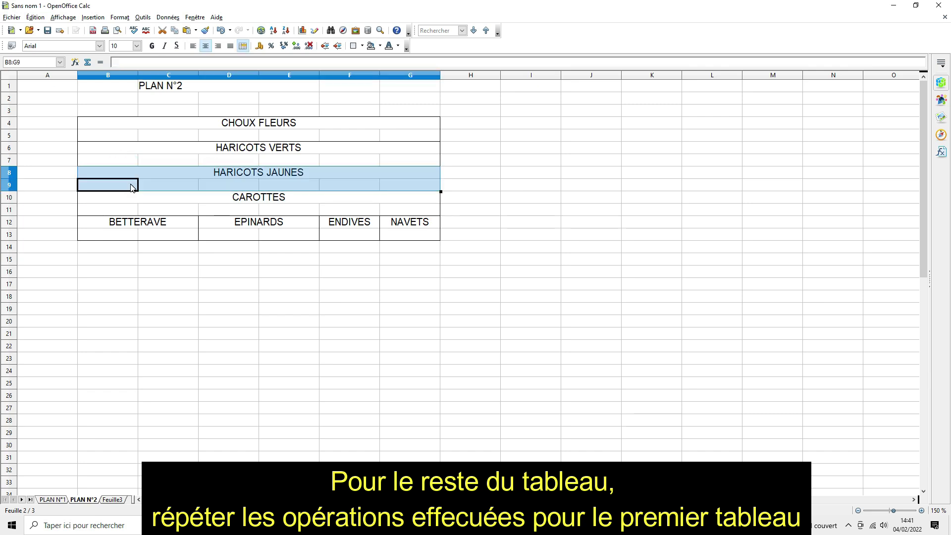
{"action": "right_click", "coordinate": [131, 187]}
{"action": "left_click", "coordinate": [162, 285]}
{"action": "right_click", "coordinate": [113, 247]}
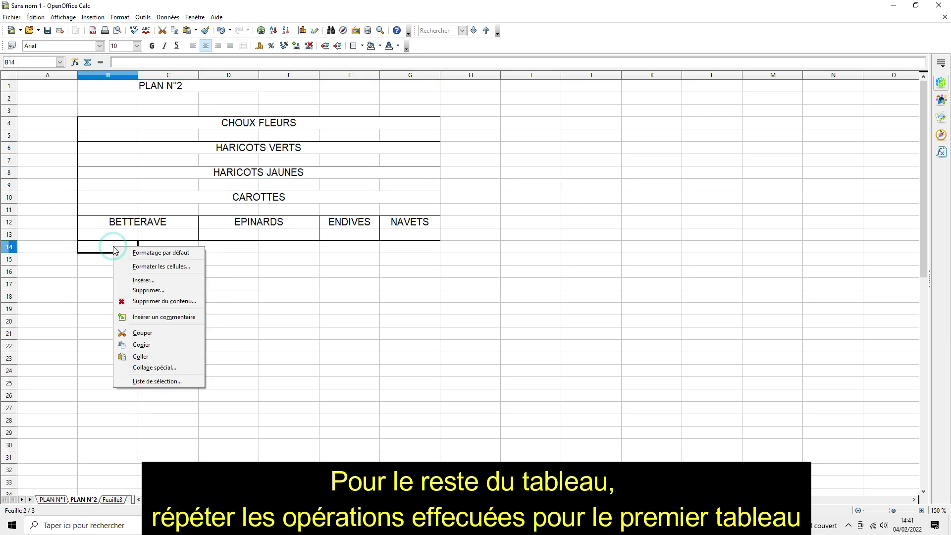
{"action": "left_click", "coordinate": [152, 357]}
- Rename the pasted block in B14 as COURGETTES
{"action": "left_click", "coordinate": [244, 248]}
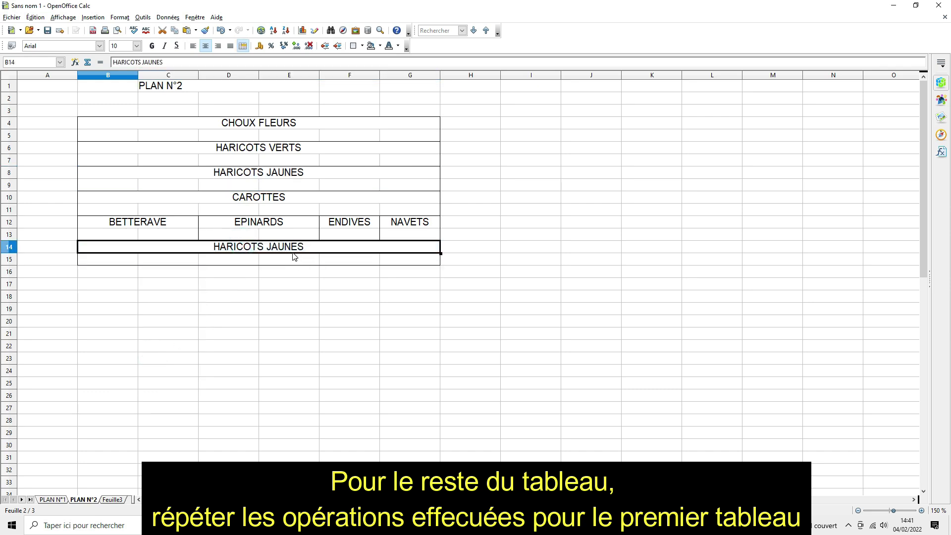
{"action": "type", "text": "COURGETT"}
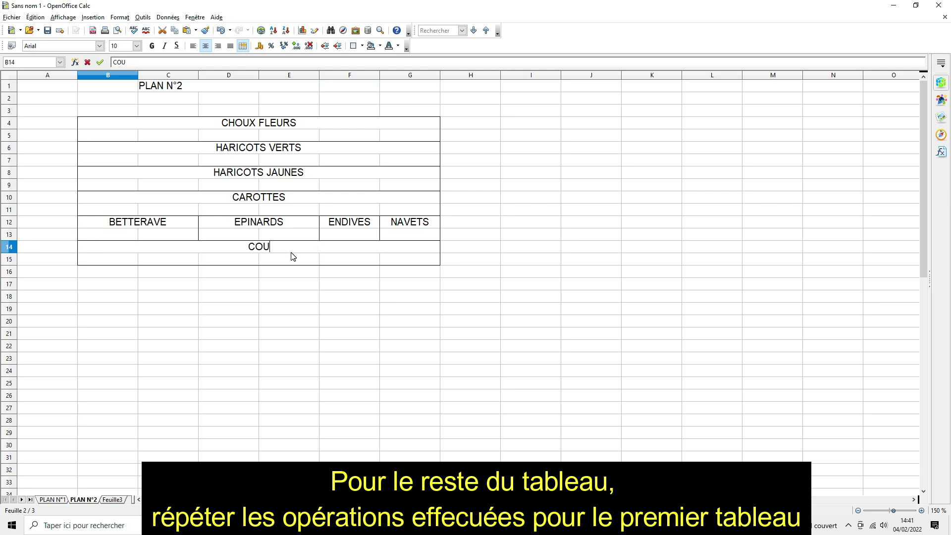
{"action": "type", "text": "ES"}
{"action": "key", "text": "Return"}
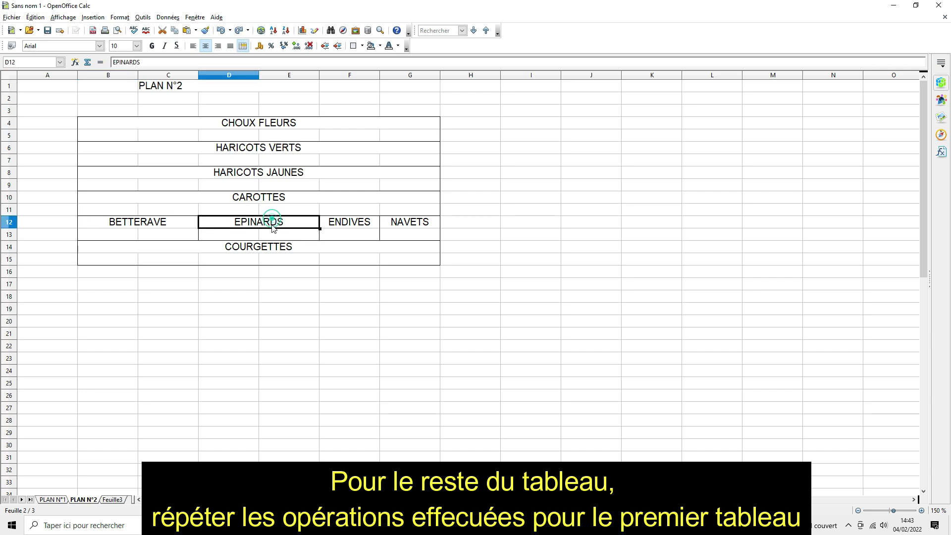
- Fill the EPINARDS and ENDIVES blocks D12:F13 with a bright green background
{"action": "left_click_drag", "start_coordinate": [270, 221], "coordinate": [272, 236]}
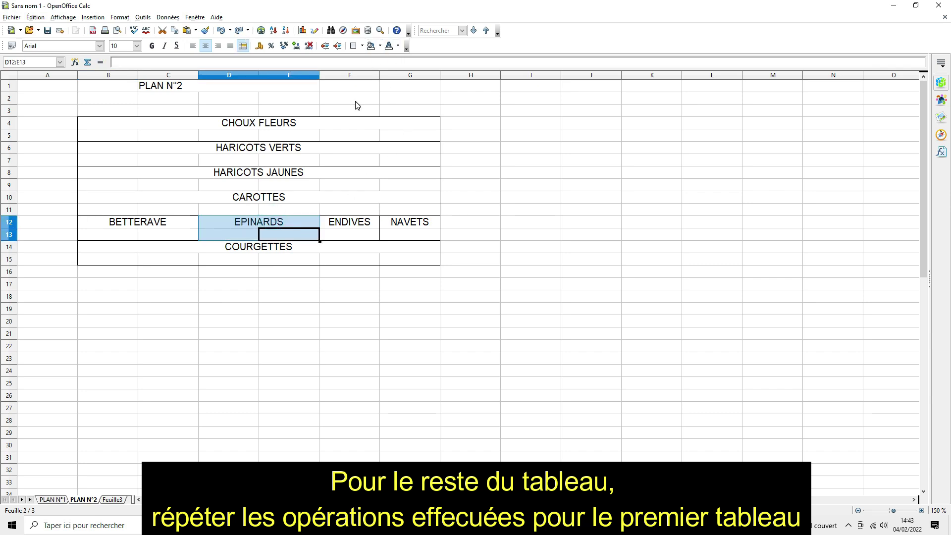
{"action": "left_click_drag", "start_coordinate": [261, 221], "coordinate": [351, 235]}
{"action": "left_click", "coordinate": [373, 46]}
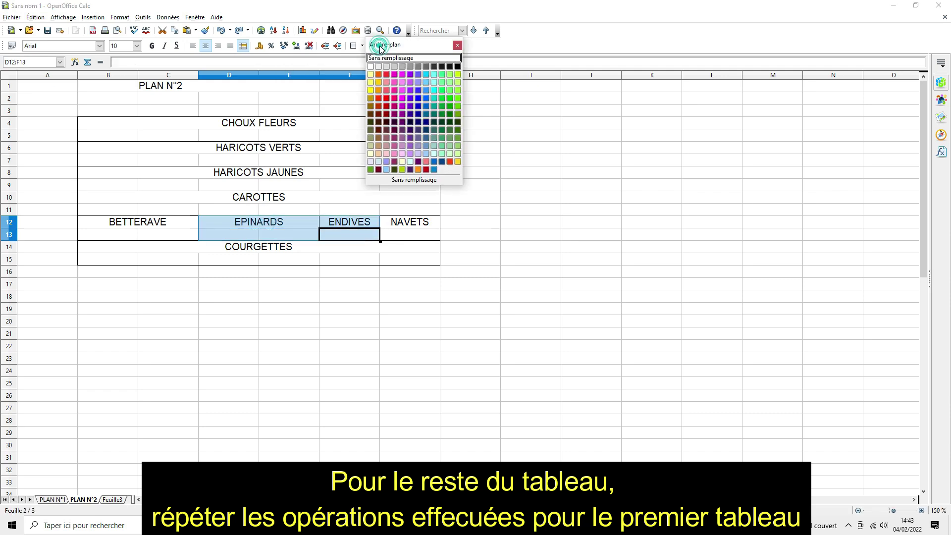
{"action": "left_click", "coordinate": [457, 98]}
- Fill the HARICOTS VERTS and HARICOTS JAUNES blocks B6:G9 with a pale green background and deselect the range
{"action": "left_click_drag", "start_coordinate": [219, 149], "coordinate": [221, 186]}
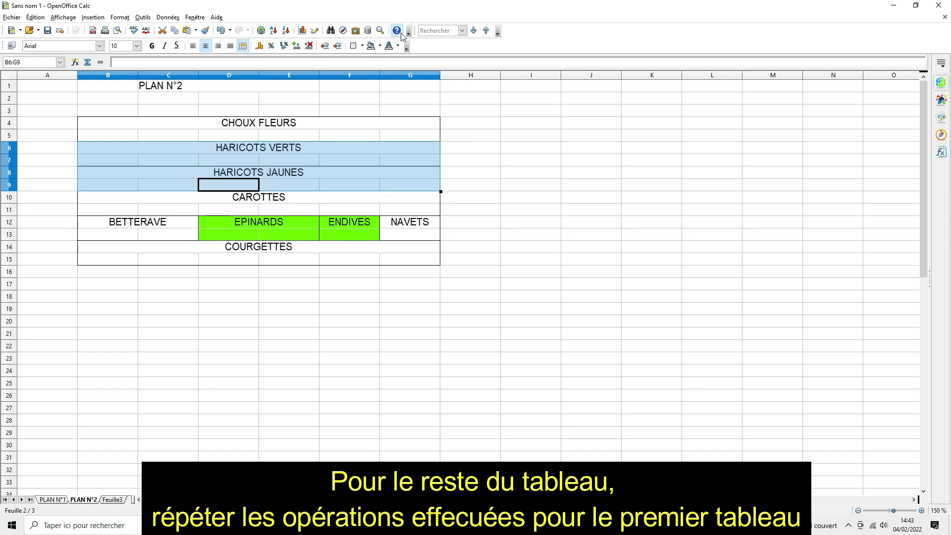
{"action": "left_click", "coordinate": [379, 45]}
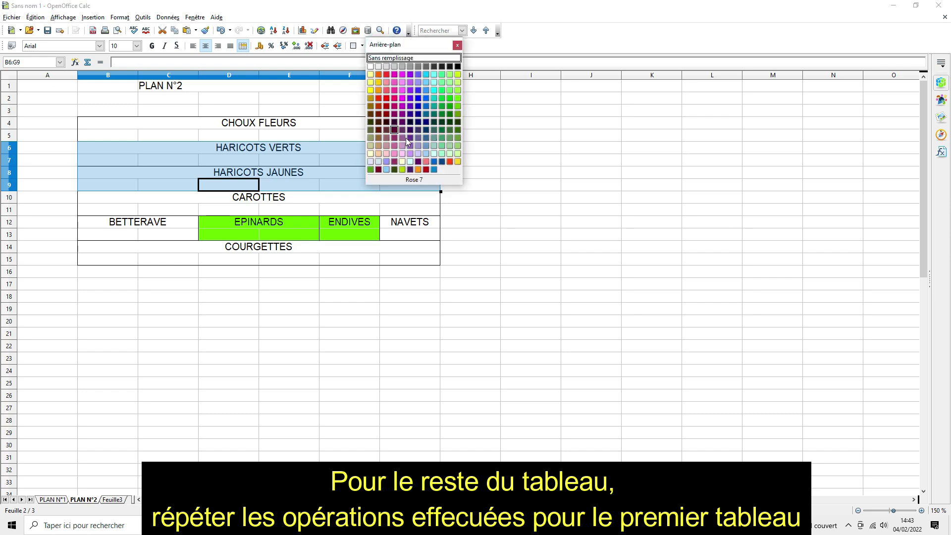
{"action": "left_click", "coordinate": [457, 154]}
{"action": "left_click", "coordinate": [380, 45]}
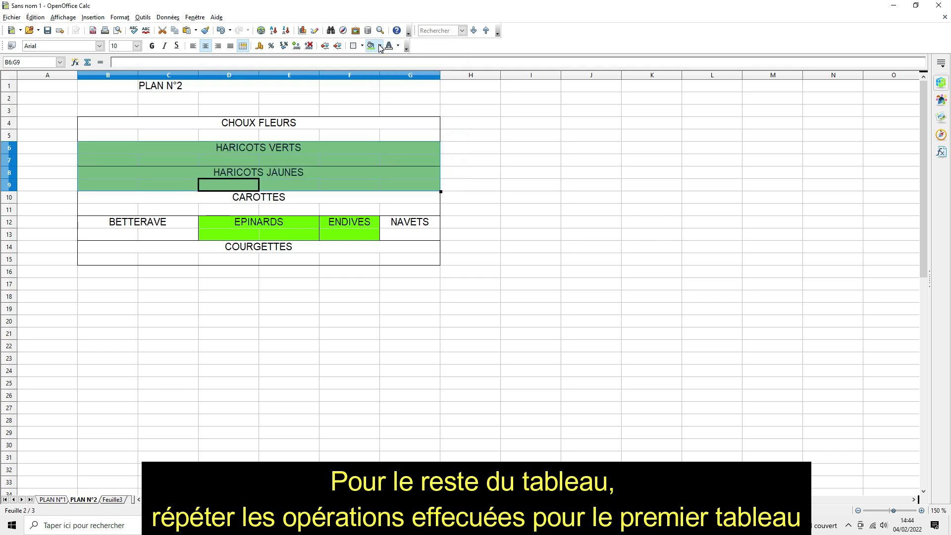
{"action": "left_click", "coordinate": [458, 155]}
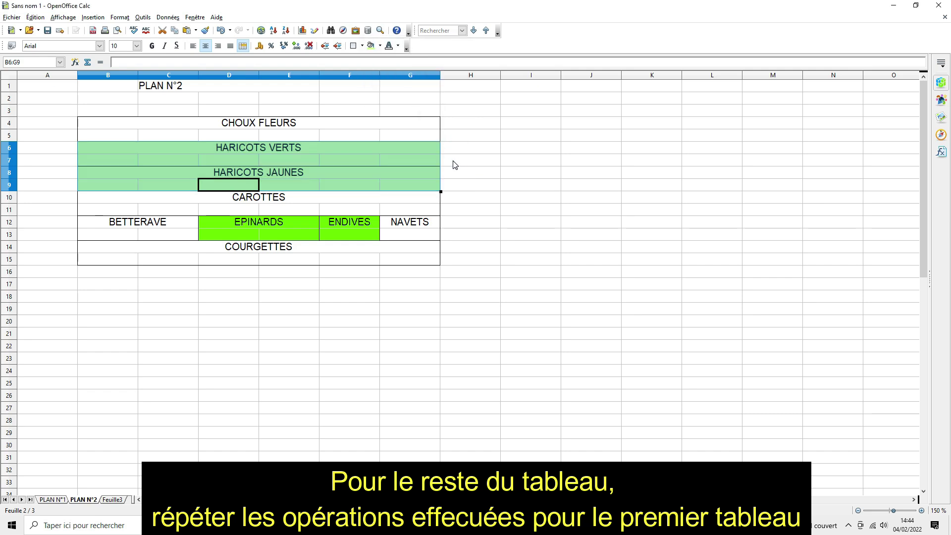
{"action": "left_click", "coordinate": [453, 159]}
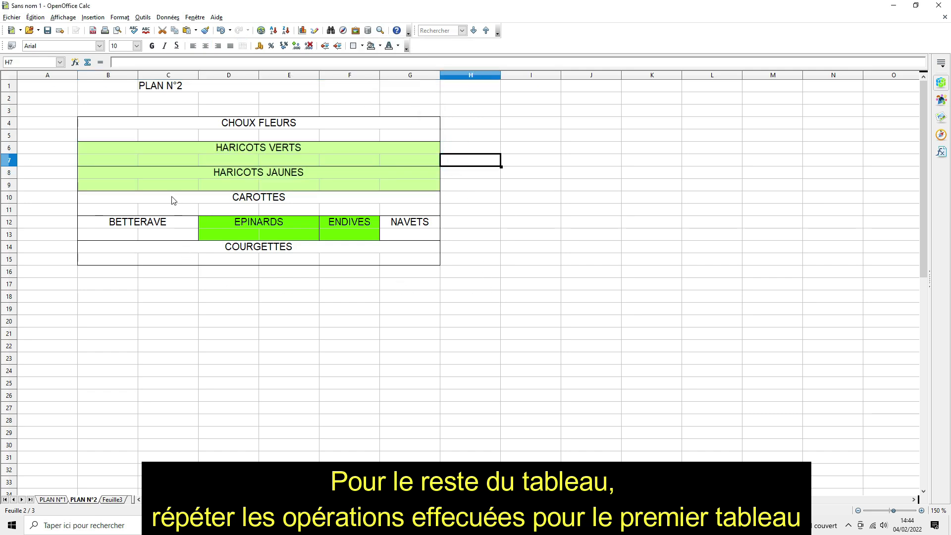
- Fill the CAROTTES block B10:G11 with the Jaune 2 background colour, leaving its font colour as it was
{"action": "left_click_drag", "start_coordinate": [219, 198], "coordinate": [228, 210]}
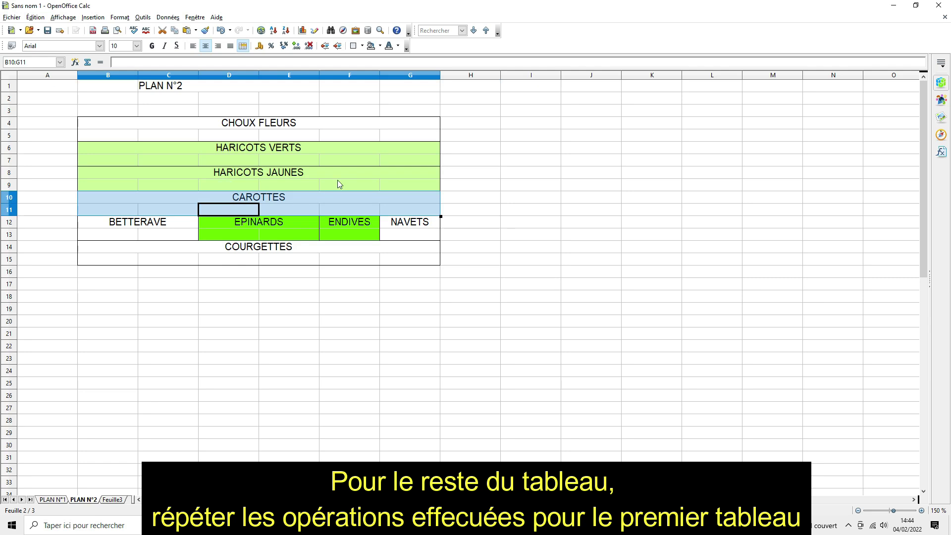
{"action": "left_click", "coordinate": [397, 46]}
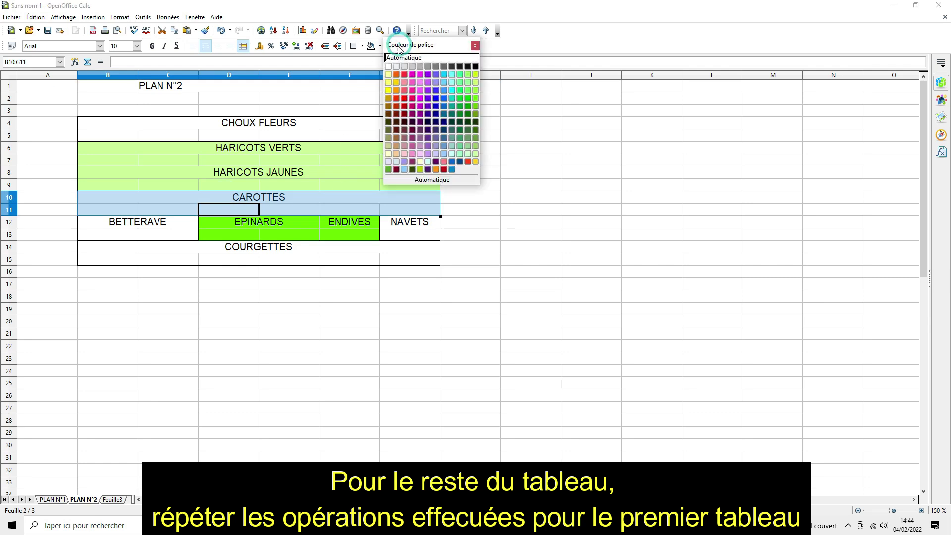
{"action": "left_click", "coordinate": [389, 91]}
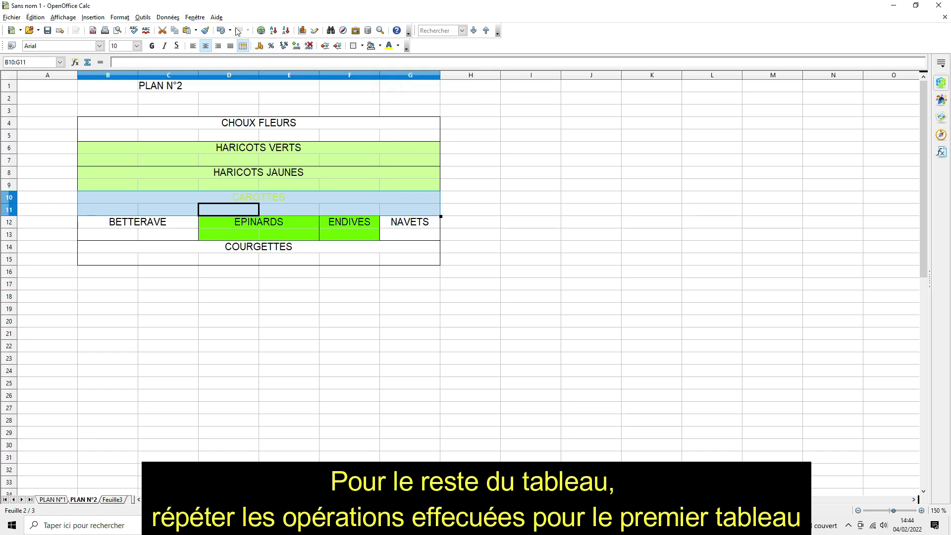
{"action": "left_click", "coordinate": [221, 30]}
{"action": "left_click", "coordinate": [379, 45]}
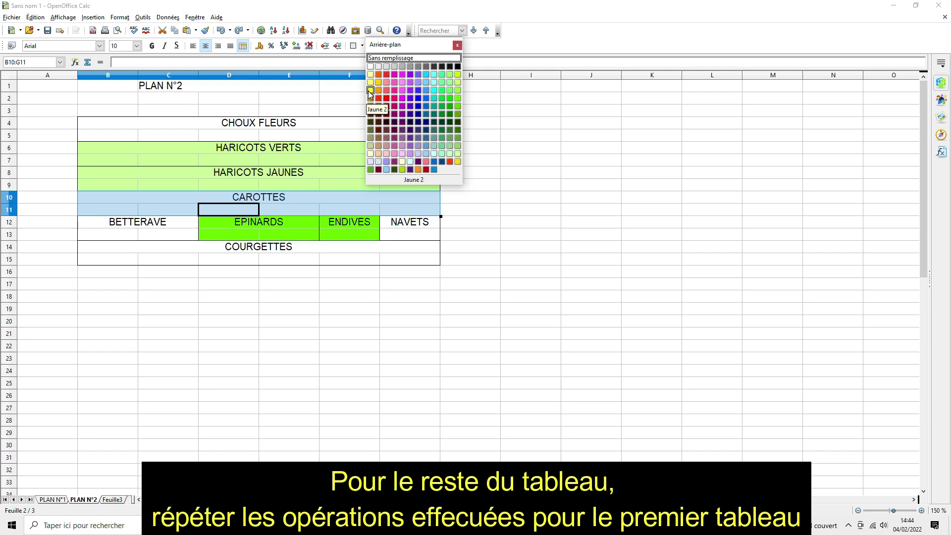
{"action": "left_click", "coordinate": [370, 90]}
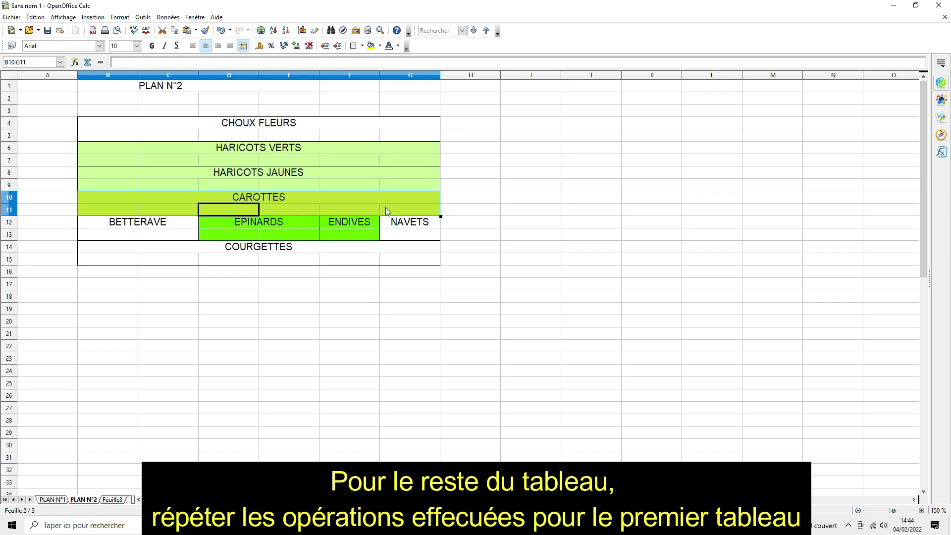
- Fill the COURGETTES block B14:G15 with a light orange background, keeping the original font colour, and deselect it
{"action": "left_click_drag", "start_coordinate": [300, 246], "coordinate": [295, 259]}
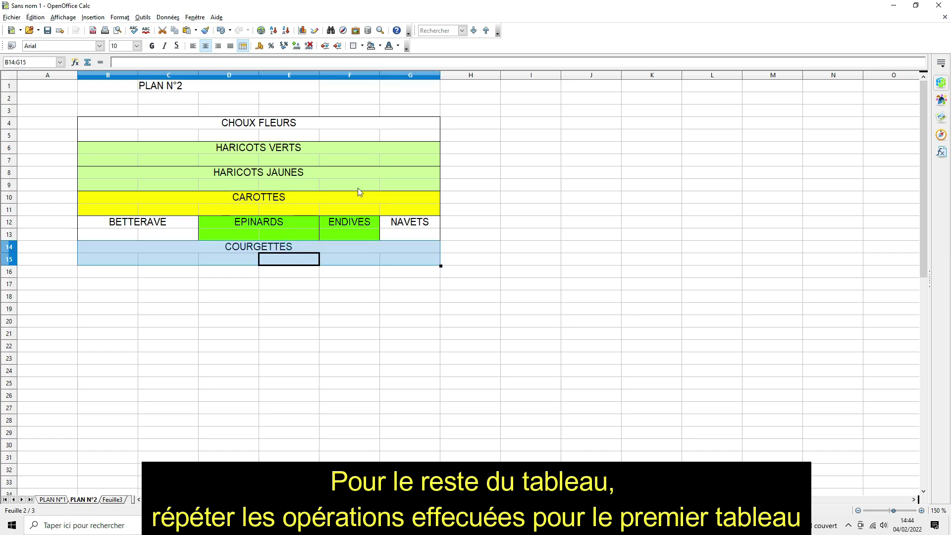
{"action": "left_click", "coordinate": [398, 45]}
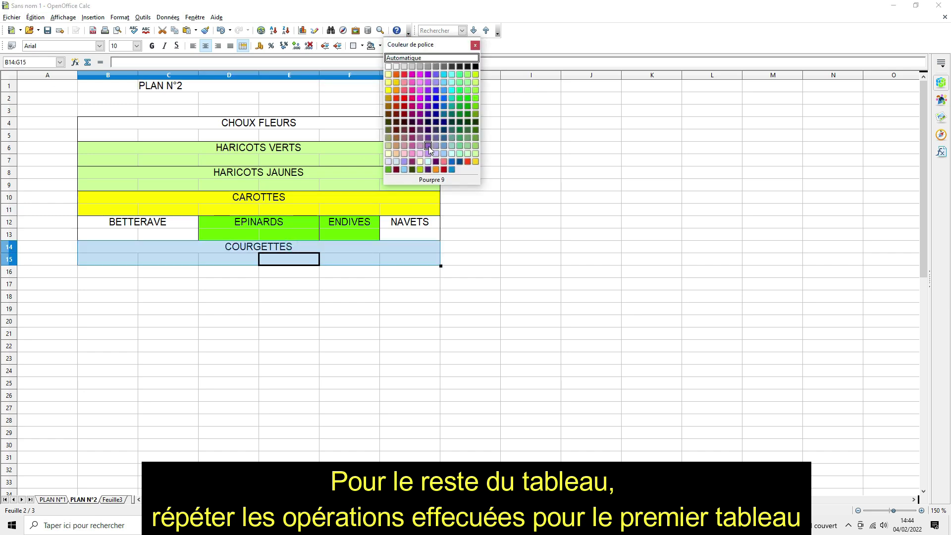
{"action": "left_click", "coordinate": [396, 154]}
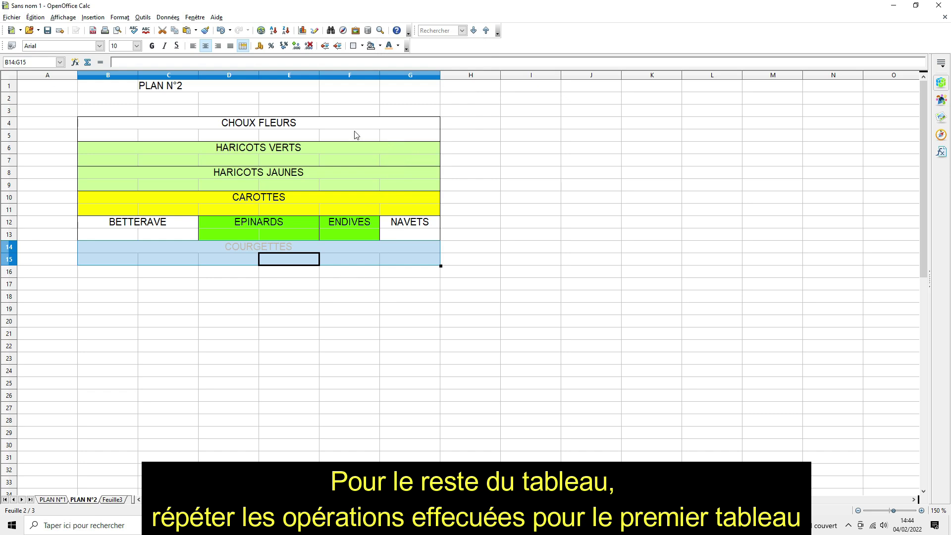
{"action": "left_click", "coordinate": [221, 30]}
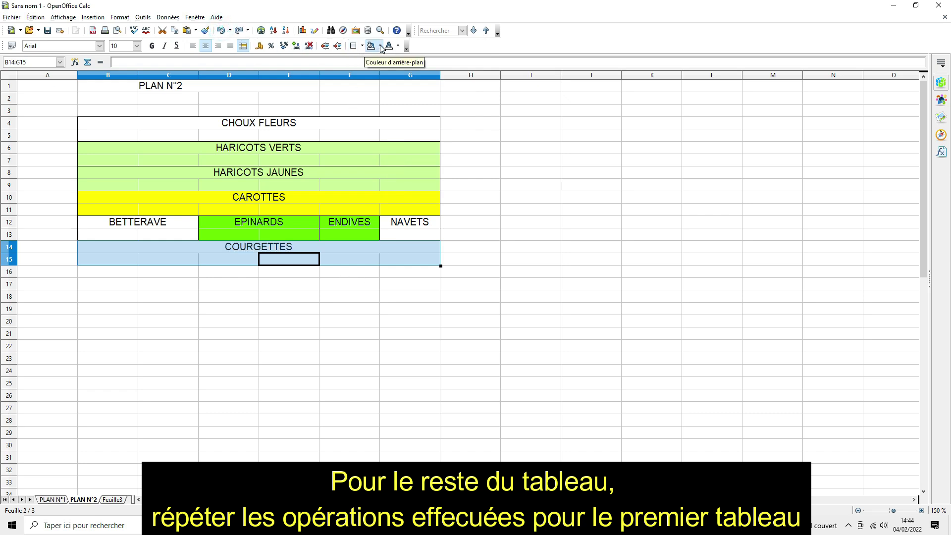
{"action": "left_click", "coordinate": [380, 44]}
{"action": "left_click", "coordinate": [379, 153]}
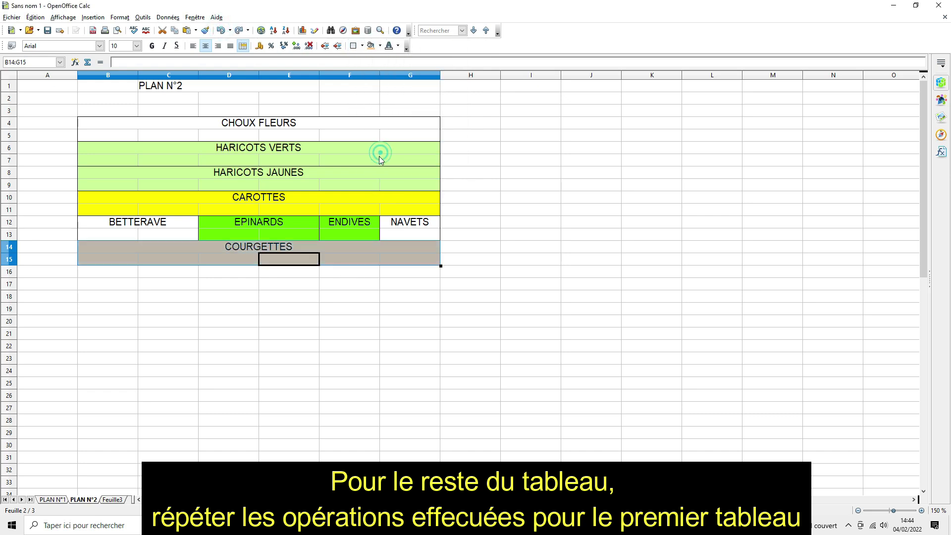
{"action": "left_click", "coordinate": [280, 299]}
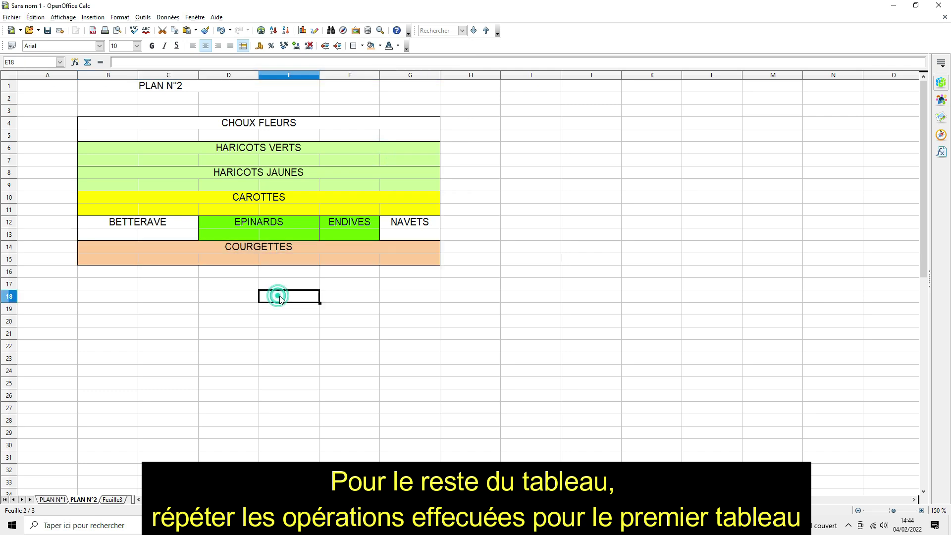
- Fill the NAVETS block G12:G13 and the BETTERAVE block B12:C13 with a yellow background
{"action": "left_click_drag", "start_coordinate": [408, 221], "coordinate": [411, 235]}
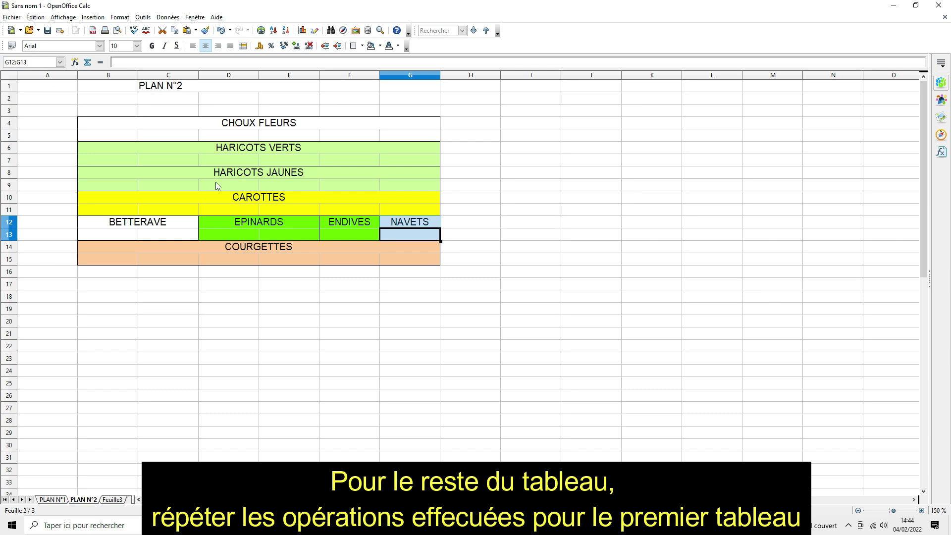
{"action": "left_click", "coordinate": [379, 45]}
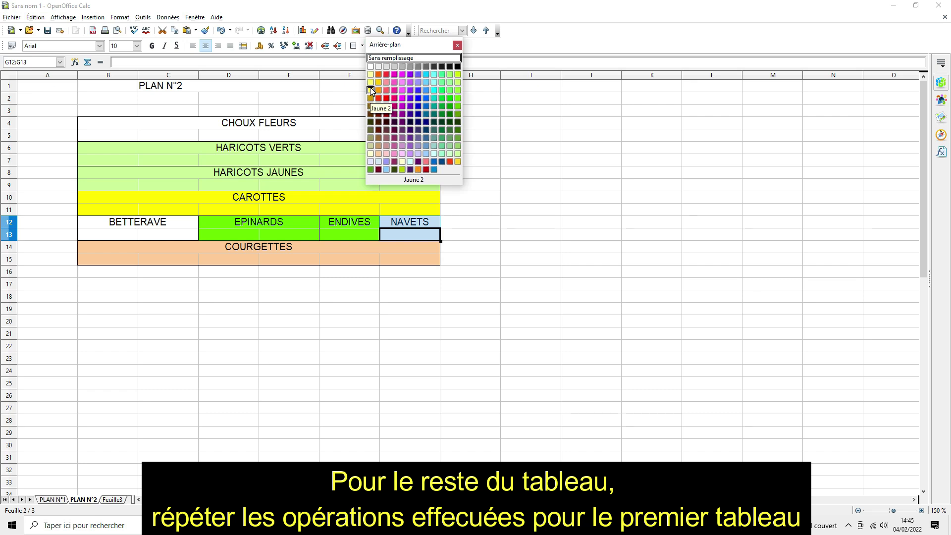
{"action": "left_click", "coordinate": [370, 90]}
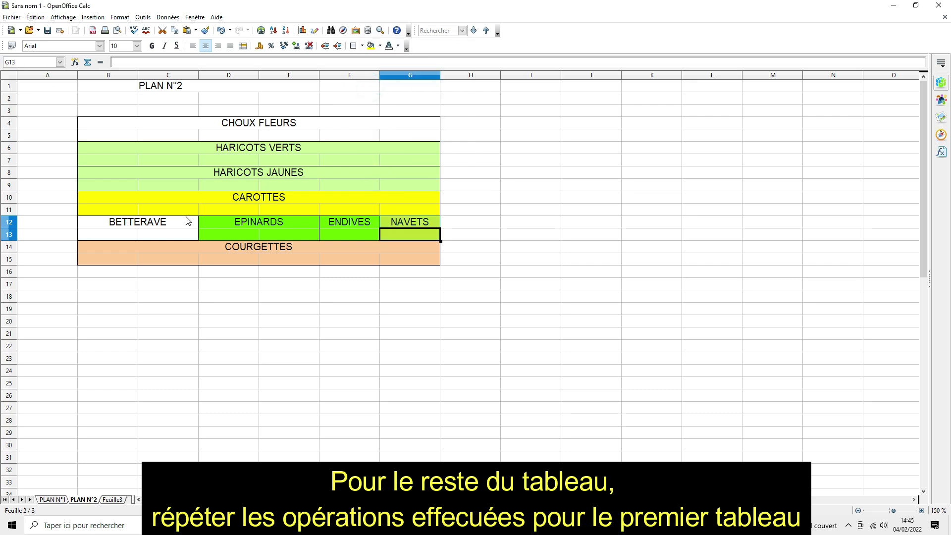
{"action": "left_click_drag", "start_coordinate": [186, 219], "coordinate": [191, 234]}
{"action": "left_click", "coordinate": [379, 46]}
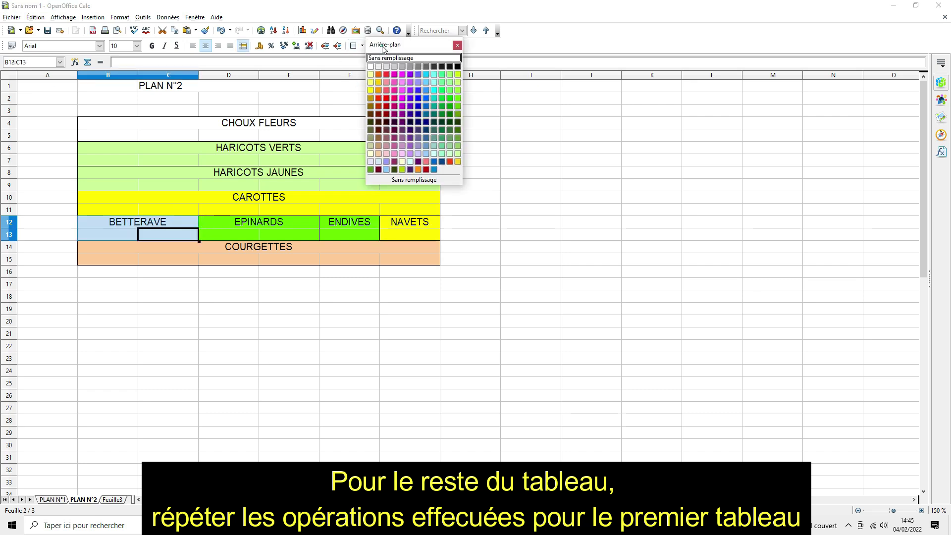
{"action": "left_click", "coordinate": [372, 84]}
- Fill the CHOUX FLEURS block B4:G5 with a green background, keeping the original font colour, and deselect it
{"action": "left_click_drag", "start_coordinate": [256, 124], "coordinate": [256, 137]}
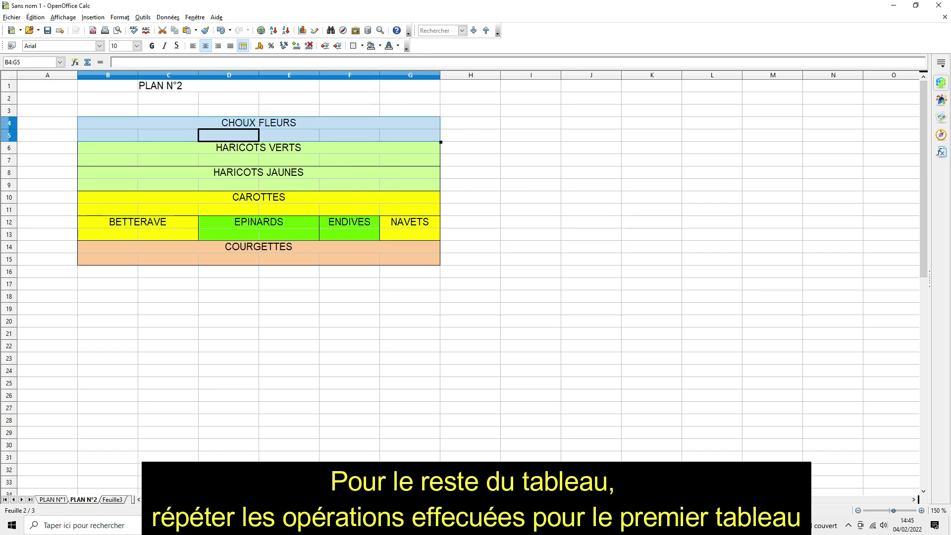
{"action": "left_click", "coordinate": [398, 46]}
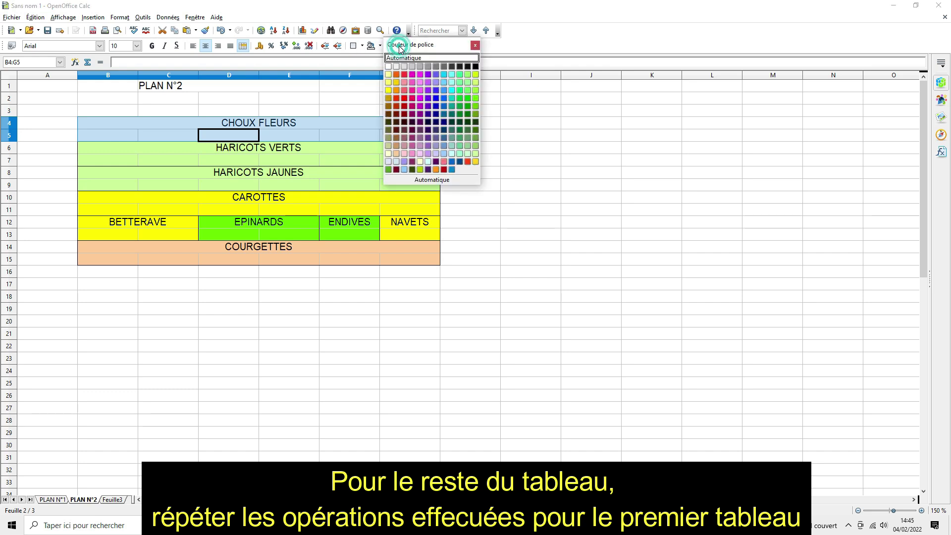
{"action": "left_click", "coordinate": [476, 100]}
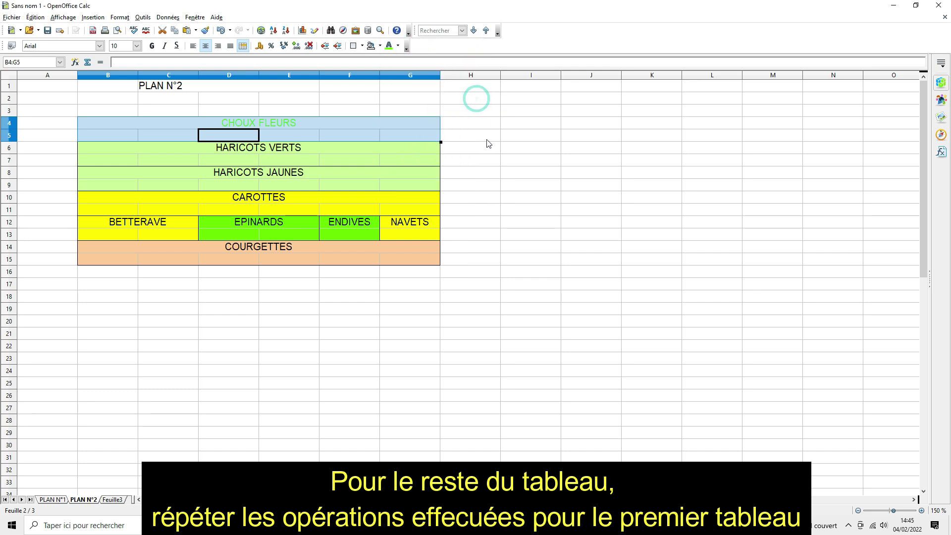
{"action": "left_click", "coordinate": [221, 30]}
{"action": "left_click", "coordinate": [381, 47]}
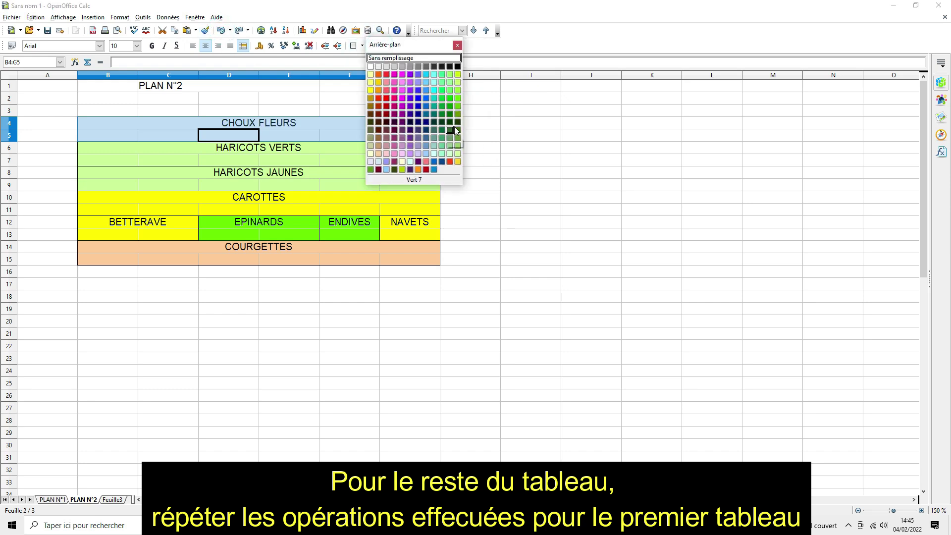
{"action": "left_click", "coordinate": [458, 106]}
{"action": "left_click", "coordinate": [487, 160]}
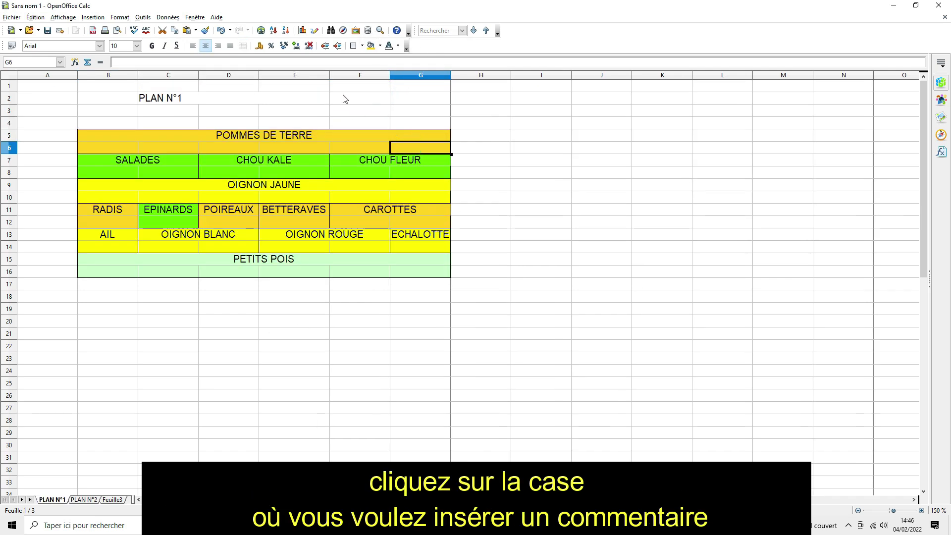
- Insert a comment reading "LIEN :" on cell G6 of the POMMES DE TERRE block in PLAN N°1
{"action": "left_click", "coordinate": [93, 18]}
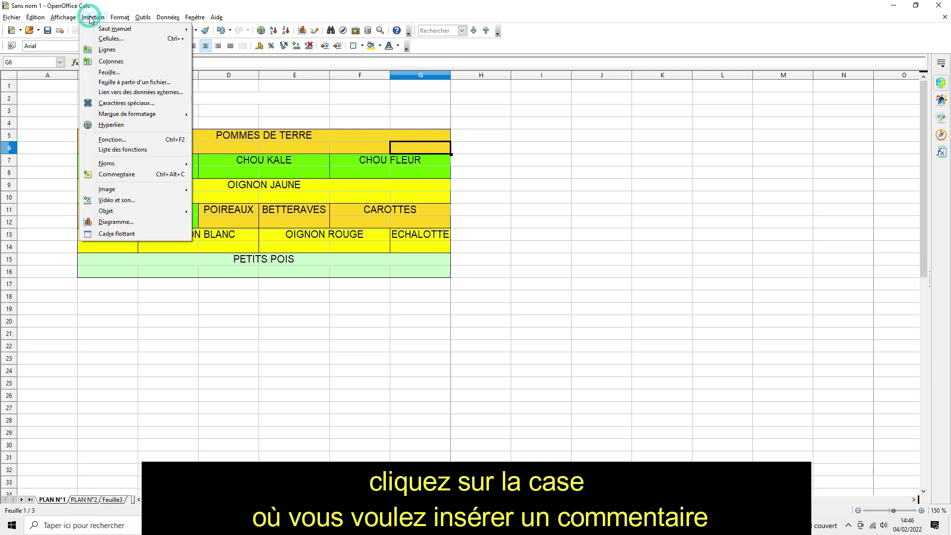
{"action": "left_click", "coordinate": [126, 174]}
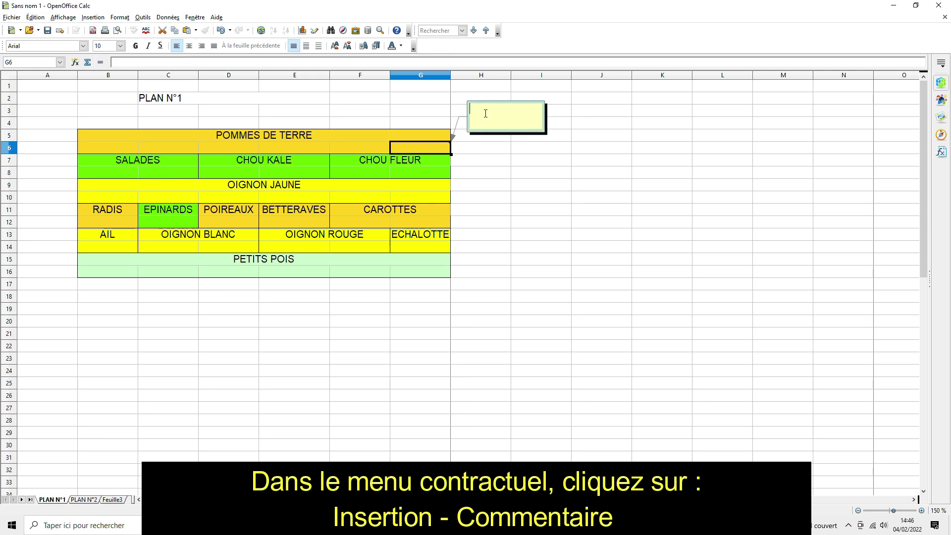
- Insert a document hyperlink to the Fiches légumes PDF in the G6 comment and close the hyperlink dialog
{"action": "left_click", "coordinate": [92, 17]}
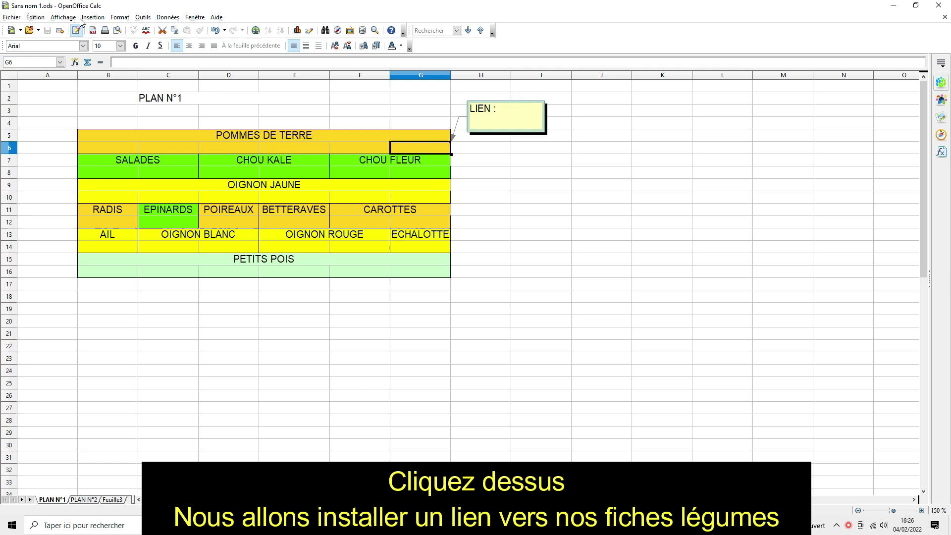
{"action": "left_click", "coordinate": [98, 18]}
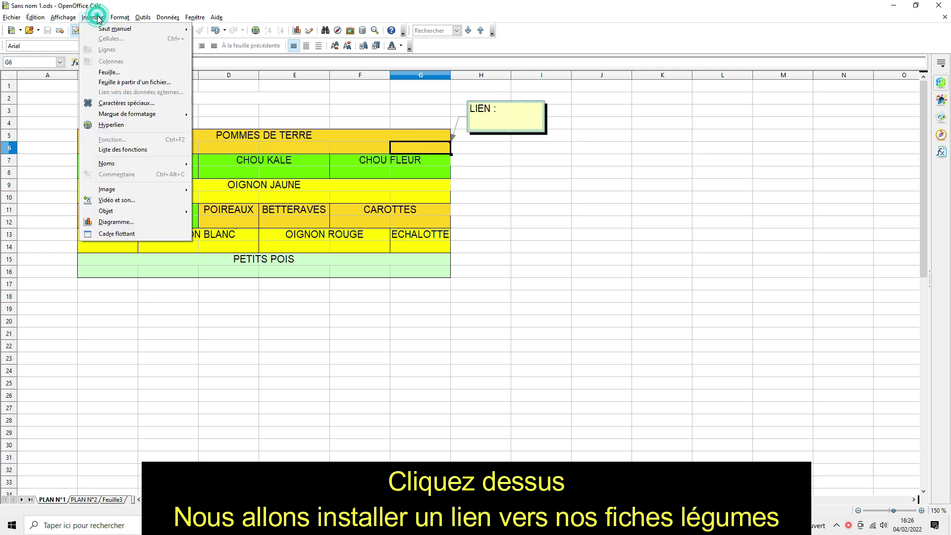
{"action": "left_click", "coordinate": [111, 125]}
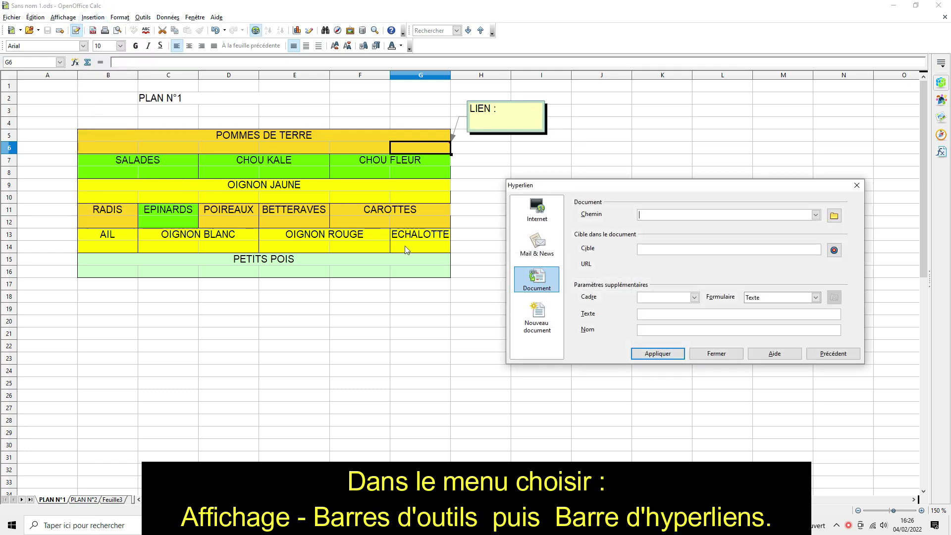
{"action": "left_click", "coordinate": [834, 215]}
{"action": "left_click", "coordinate": [838, 284]}
{"action": "left_click", "coordinate": [881, 445]}
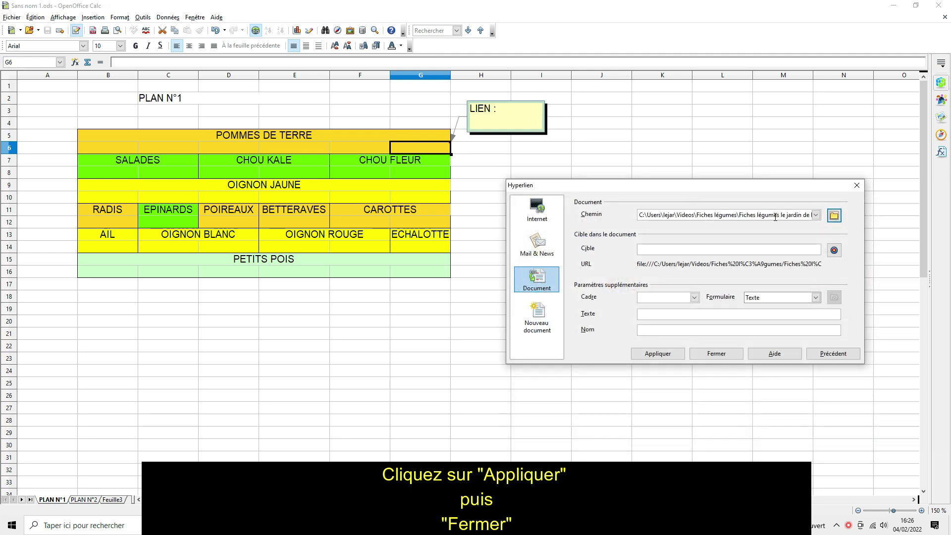
{"action": "left_click", "coordinate": [652, 355]}
{"action": "left_click", "coordinate": [721, 355]}
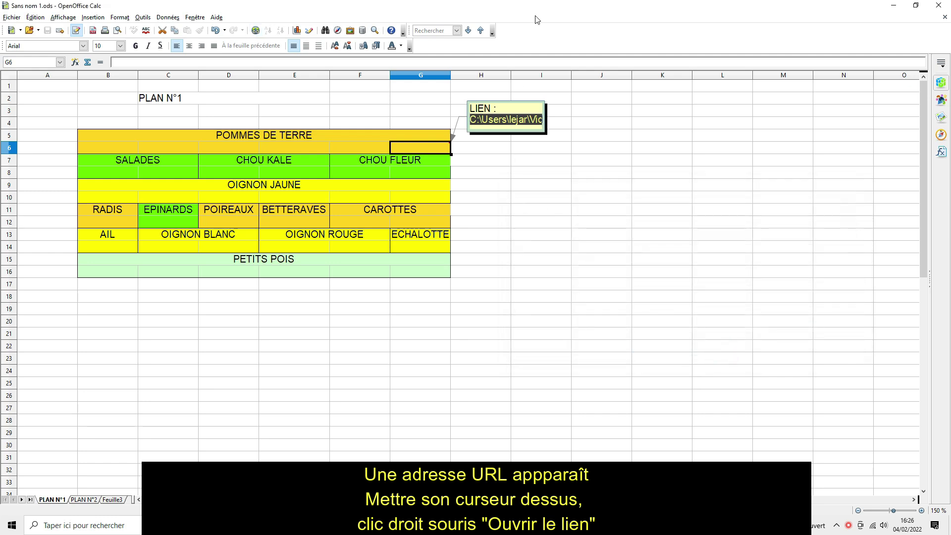
- Open the link in the G6 comment and examine the Sommaire page of the vegetable sheets PDF
{"action": "left_click", "coordinate": [493, 123]}
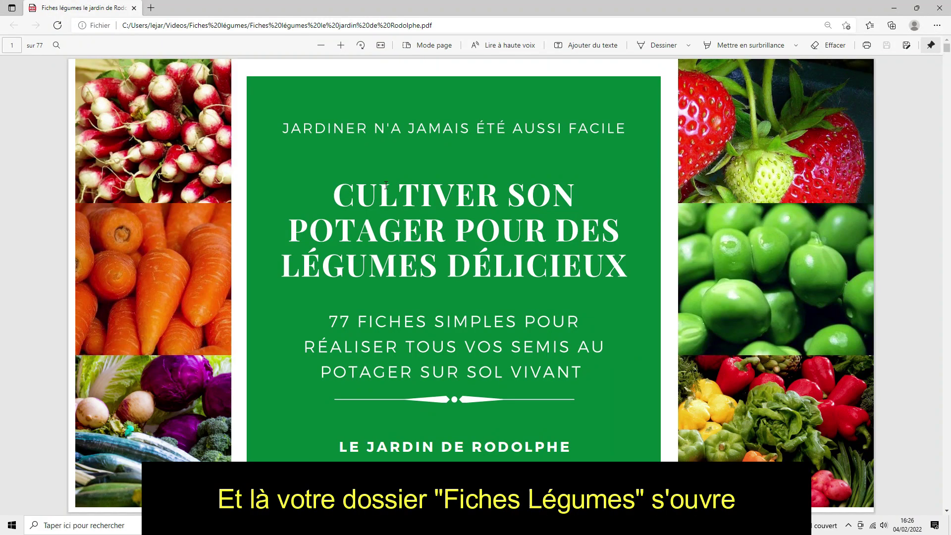
{"action": "scroll", "coordinate": [387, 186], "scroll_direction": "down", "scroll_amount": 5}
{"action": "scroll", "coordinate": [386, 186], "scroll_direction": "down", "scroll_amount": 10}
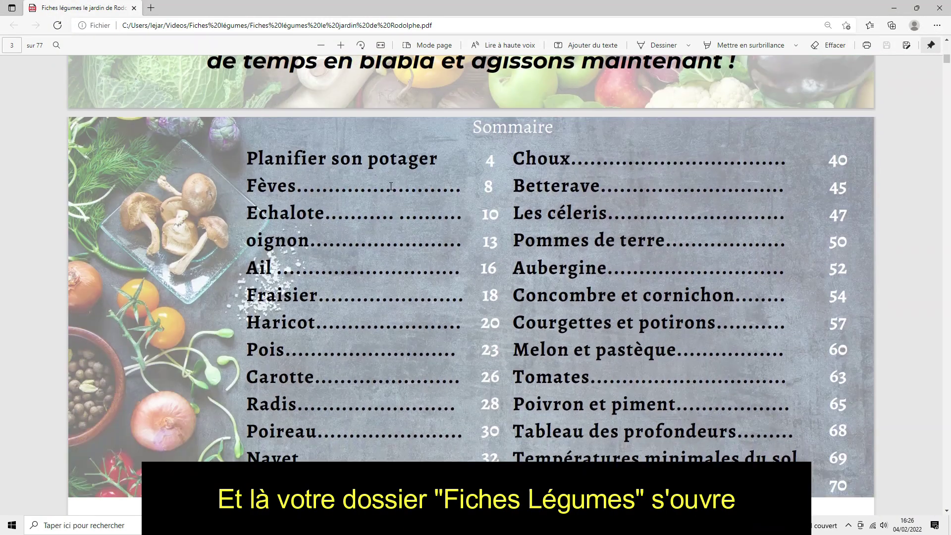
{"action": "scroll", "coordinate": [394, 174], "scroll_direction": "down", "scroll_amount": 1}
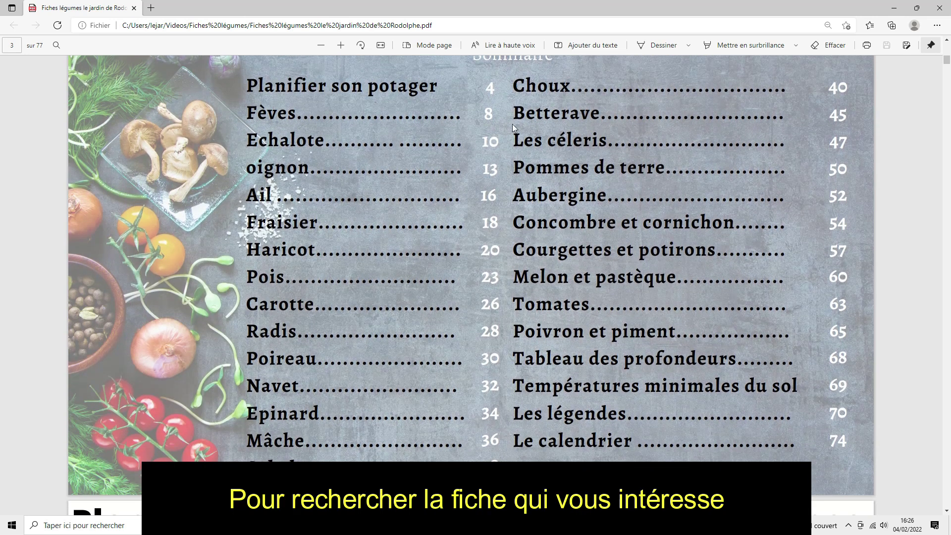
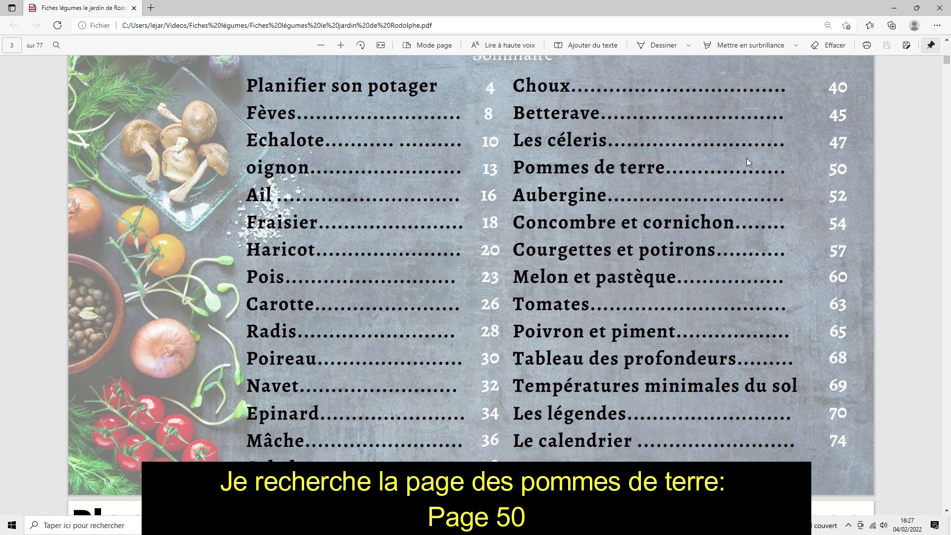
- Go to page 50 of the vegetable sheets PDF to view the Pommes de terre sheet
{"action": "left_click", "coordinate": [11, 45]}
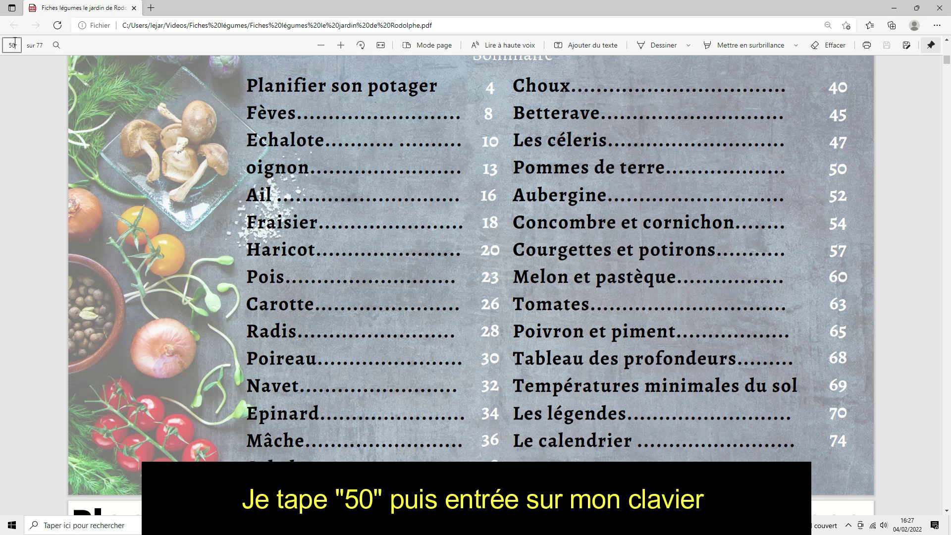
{"action": "type", "text": "50"}
{"action": "key", "text": "Return"}
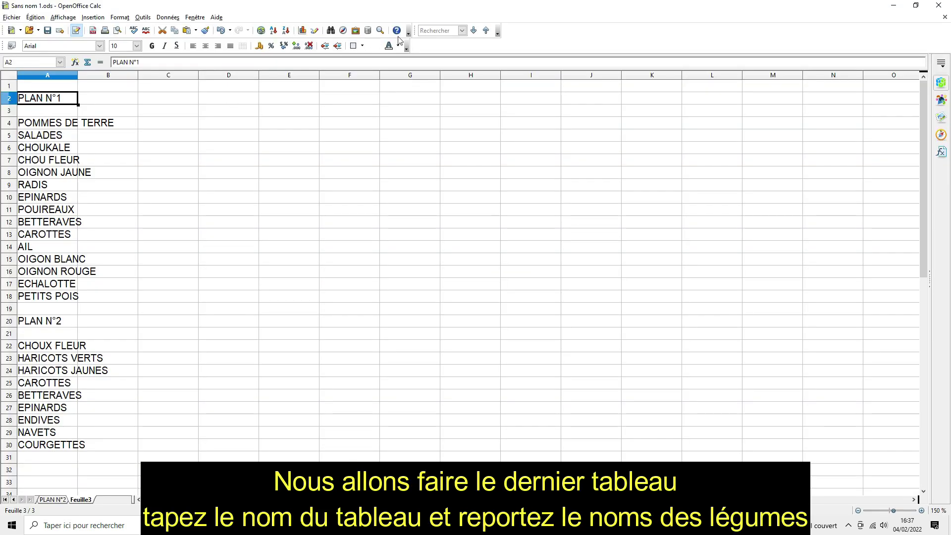
- Format the PLAN N°1 and PLAN N°2 headings in Feuille3 with red bold text and deselect them
{"action": "left_click", "coordinate": [397, 44]}
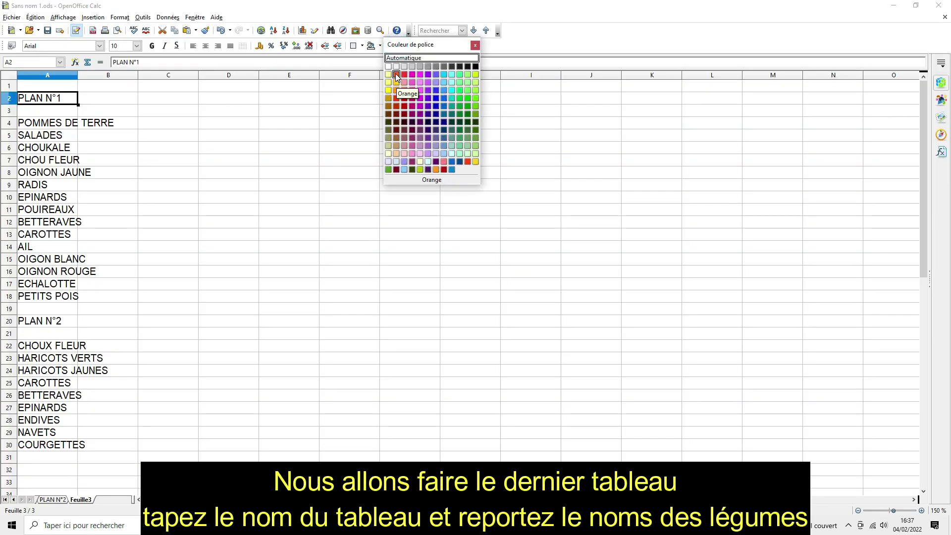
{"action": "left_click", "coordinate": [404, 75]}
{"action": "left_click", "coordinate": [151, 47]}
{"action": "left_click", "coordinate": [56, 324]}
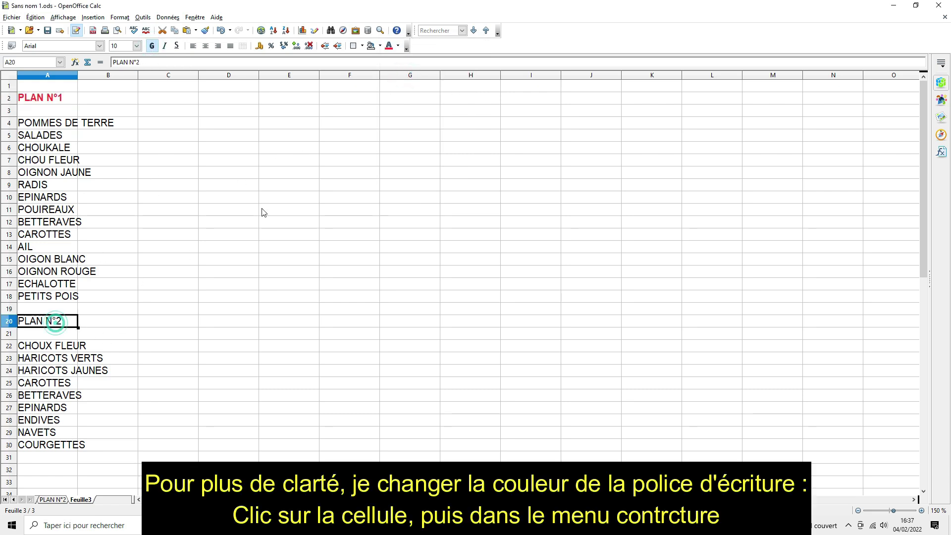
{"action": "left_click", "coordinate": [397, 45]}
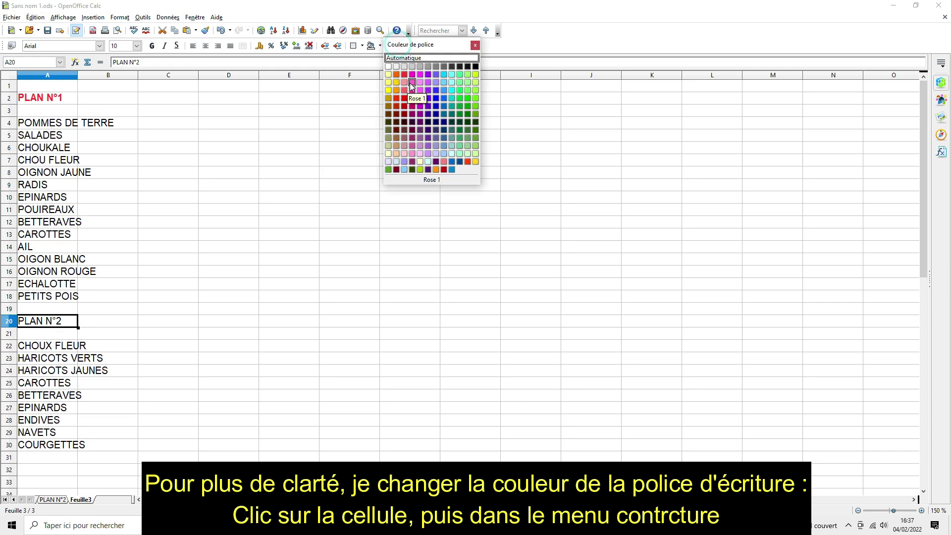
{"action": "left_click", "coordinate": [403, 77]}
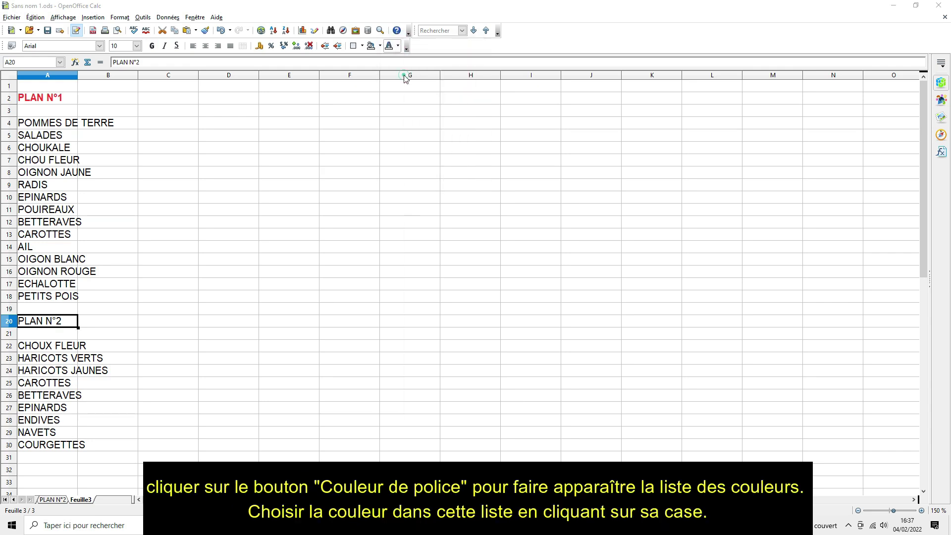
{"action": "left_click", "coordinate": [152, 45]}
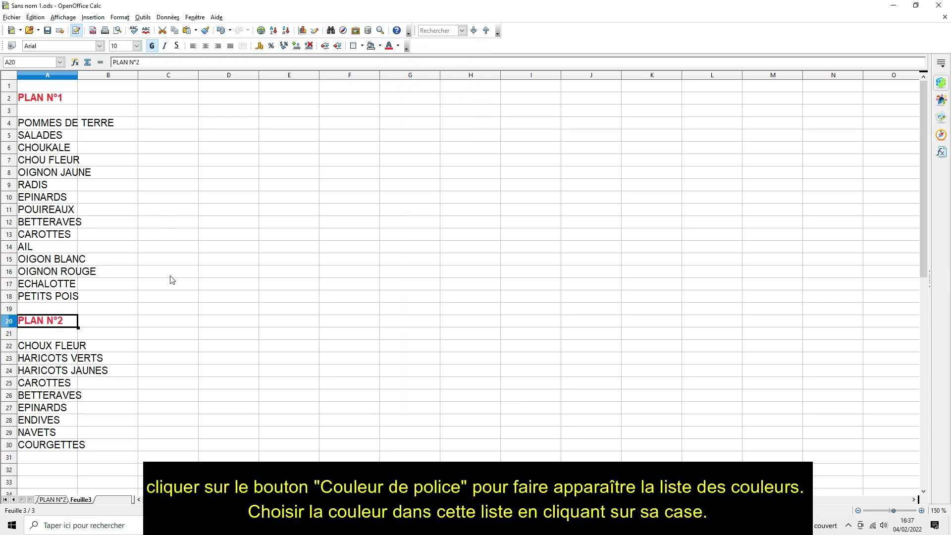
{"action": "left_click", "coordinate": [171, 277]}
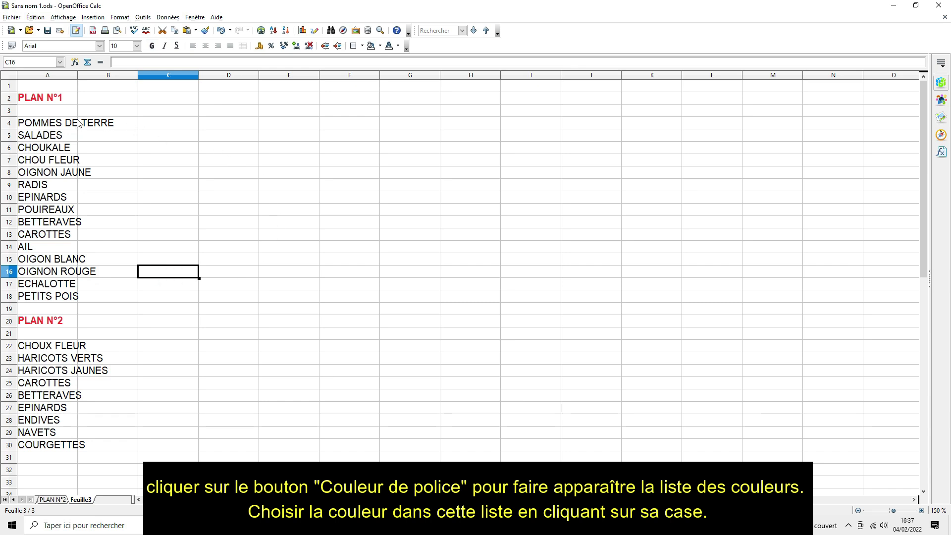
- Fit column A to its contents and enter the headings "quantité plantée" in C1 and "quantité récoltée" in D1
{"action": "double_click", "coordinate": [77, 75]}
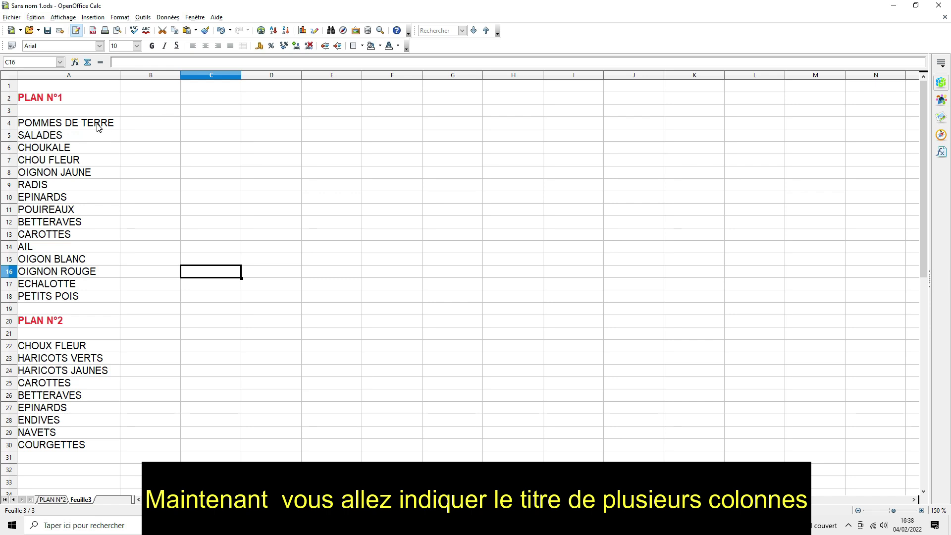
{"action": "left_click", "coordinate": [200, 87]}
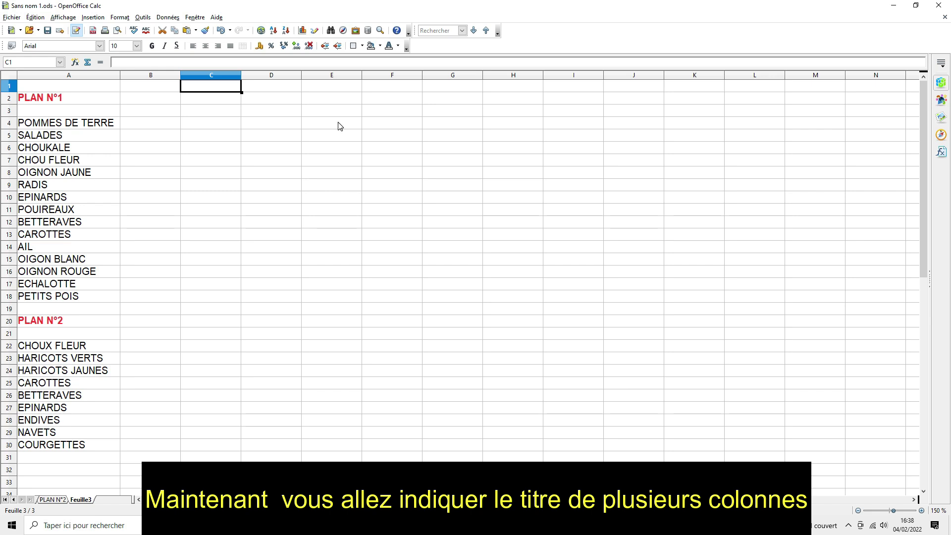
{"action": "type", "text": "p"}
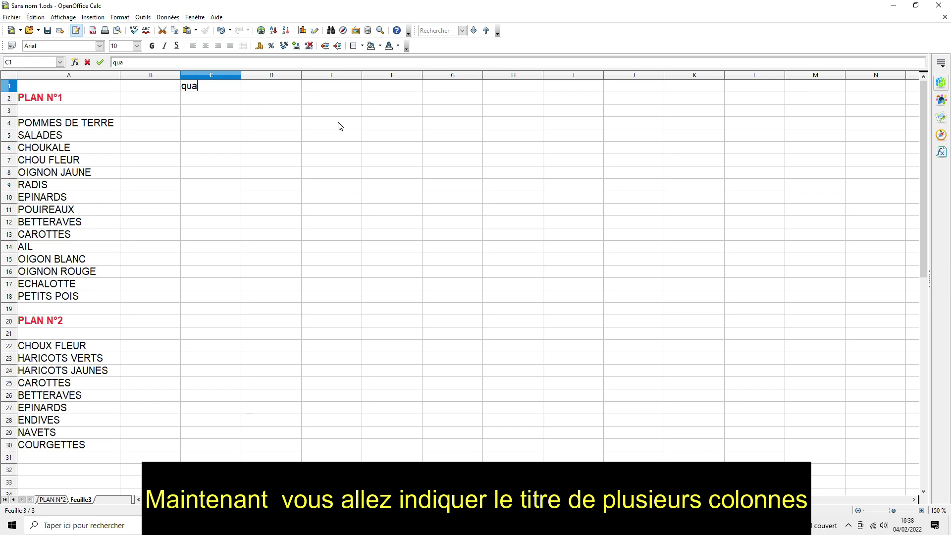
{"action": "type", "text": "uantité planté"}
{"action": "key", "text": "Tab"}
{"action": "type", "text": "quantité réc"}
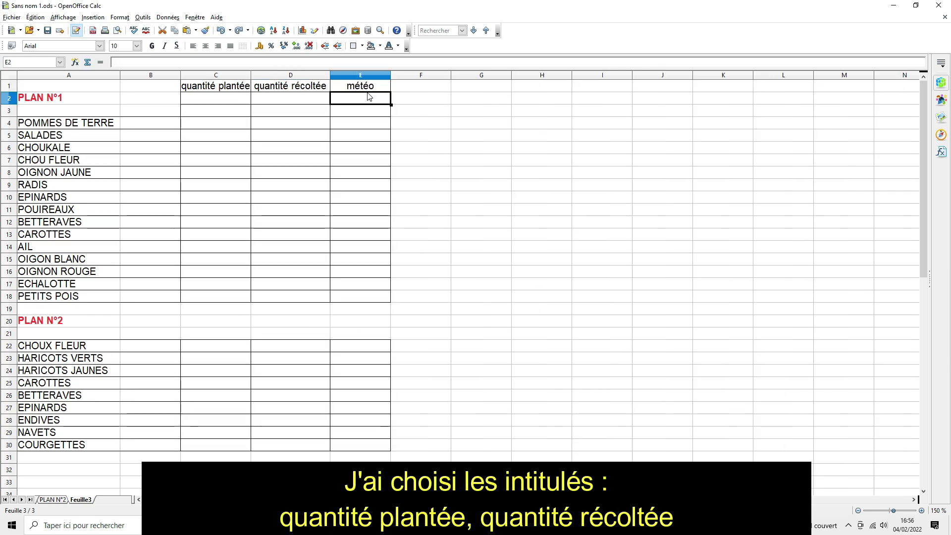
- Enter the month headings févier, mars, avril, mai, juin and juillet in cells E2 to J2
{"action": "type", "text": "févier"}
{"action": "key", "text": "Tab"}
{"action": "type", "text": "m"}
{"action": "key", "text": "Tab"}
{"action": "type", "text": "avril"}
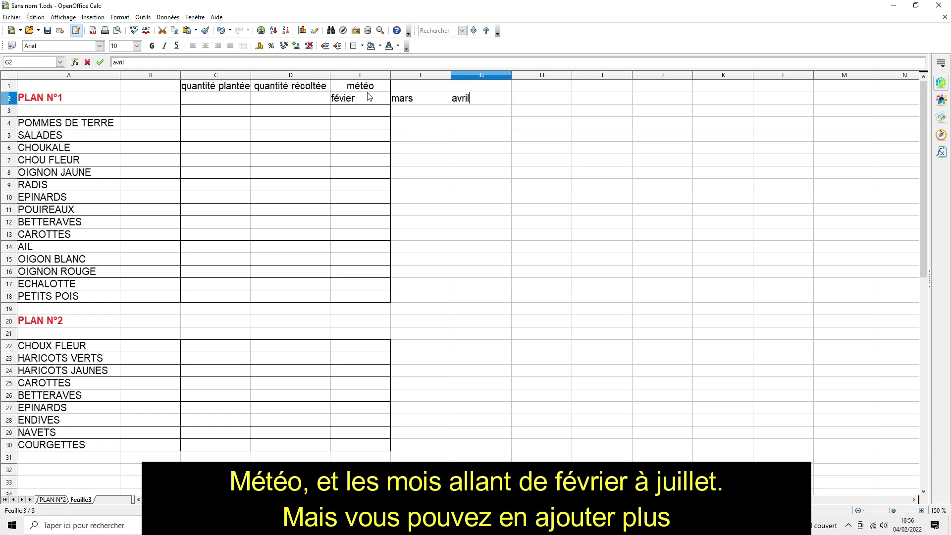
{"action": "key", "text": "Tab"}
{"action": "type", "text": "m"}
{"action": "key", "text": "Tab"}
{"action": "type", "text": "jui"}
{"action": "key", "text": "Tab"}
{"action": "type", "text": "jui"}
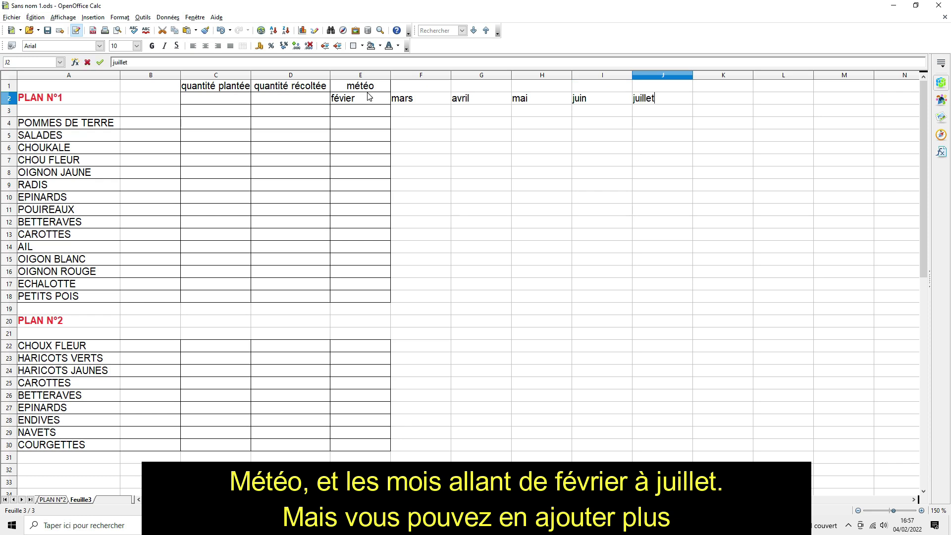
{"action": "key", "text": "Return"}
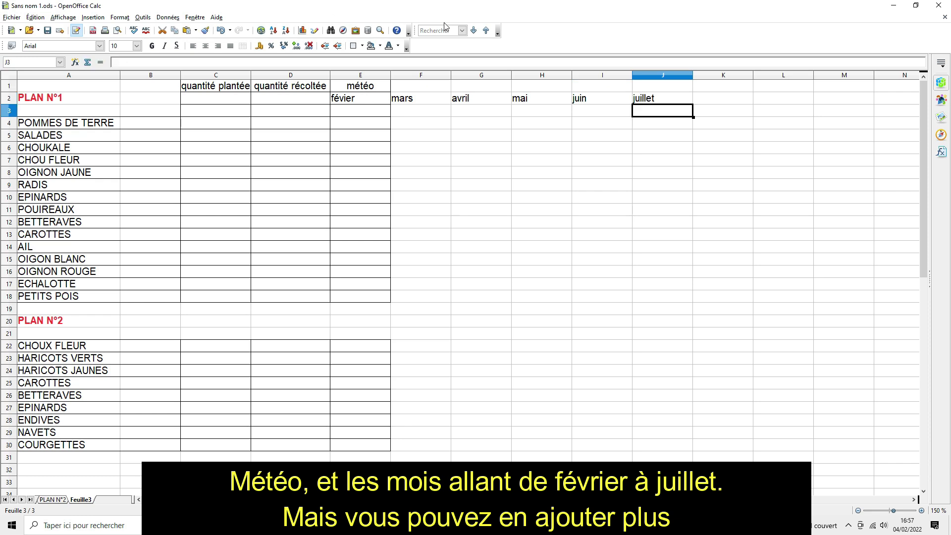
- Merge cells E1:J1 for the météo heading and centre the month names in E2:J2
{"action": "left_click_drag", "start_coordinate": [377, 88], "coordinate": [659, 89]}
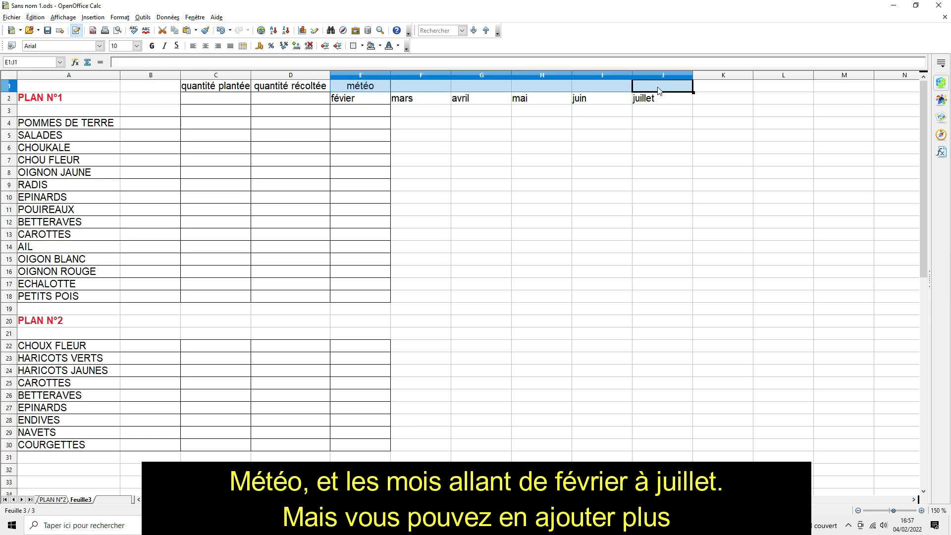
{"action": "left_click", "coordinate": [242, 45]}
{"action": "left_click_drag", "start_coordinate": [377, 102], "coordinate": [661, 104]}
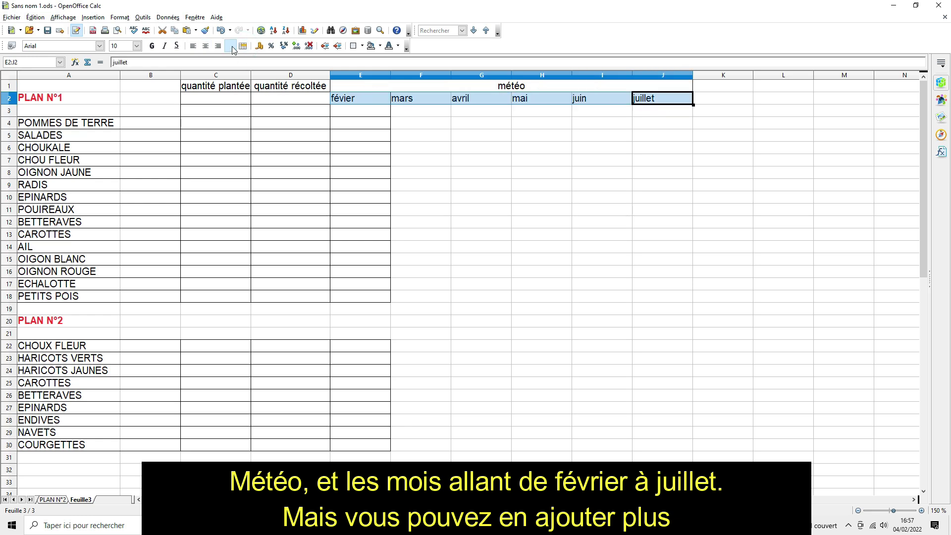
{"action": "left_click", "coordinate": [205, 46]}
- Apply 0,05 pt black borders to the month heading cells E2:J2
{"action": "right_click", "coordinate": [465, 97]}
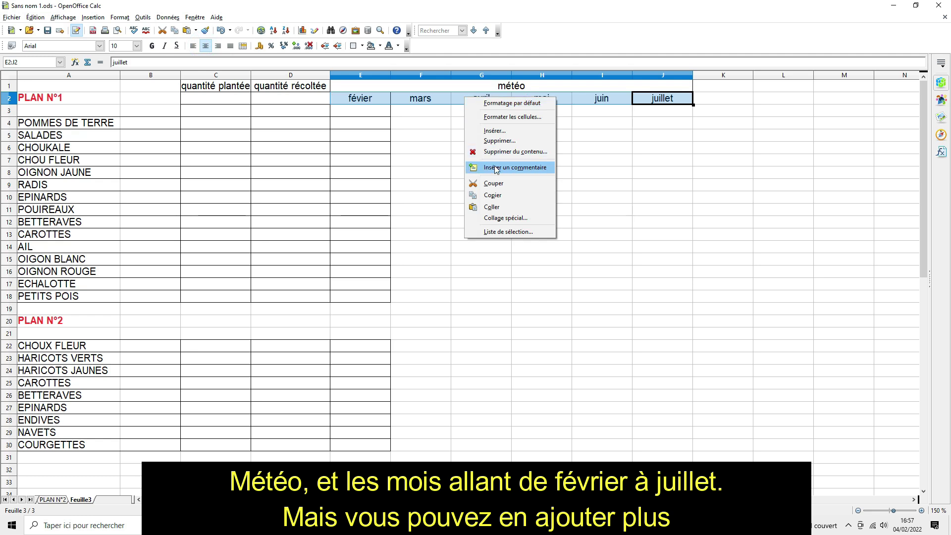
{"action": "left_click", "coordinate": [500, 117]}
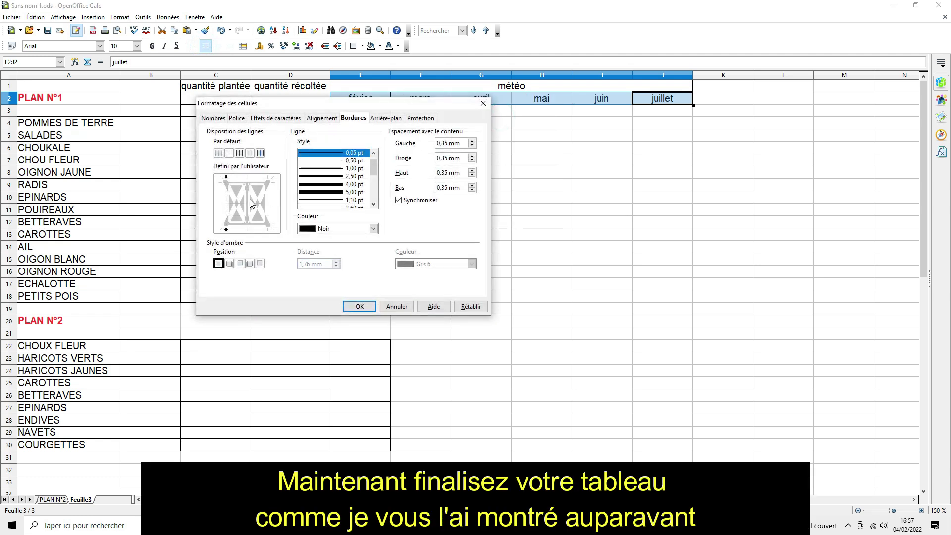
{"action": "left_click", "coordinate": [250, 153]}
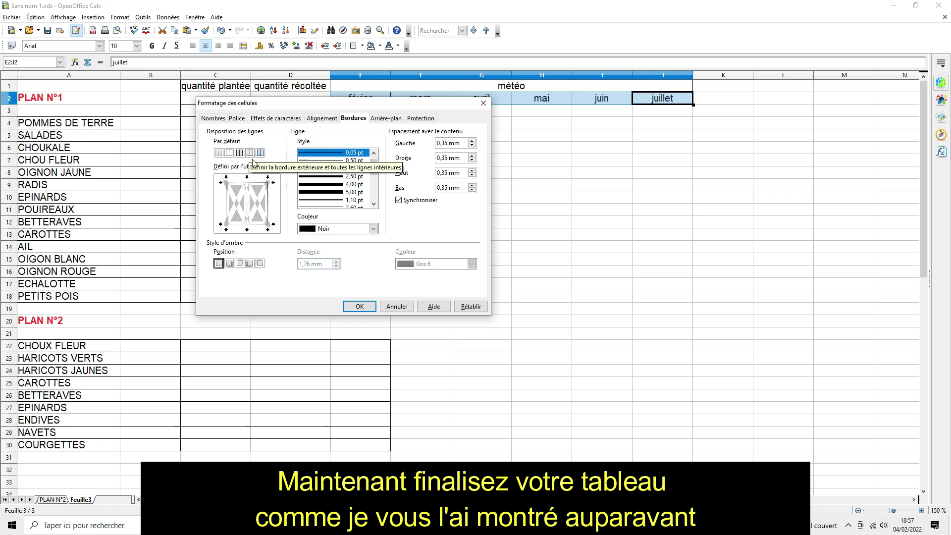
{"action": "left_click", "coordinate": [240, 153]}
{"action": "left_click", "coordinate": [357, 305]}
{"action": "left_click", "coordinate": [464, 189]}
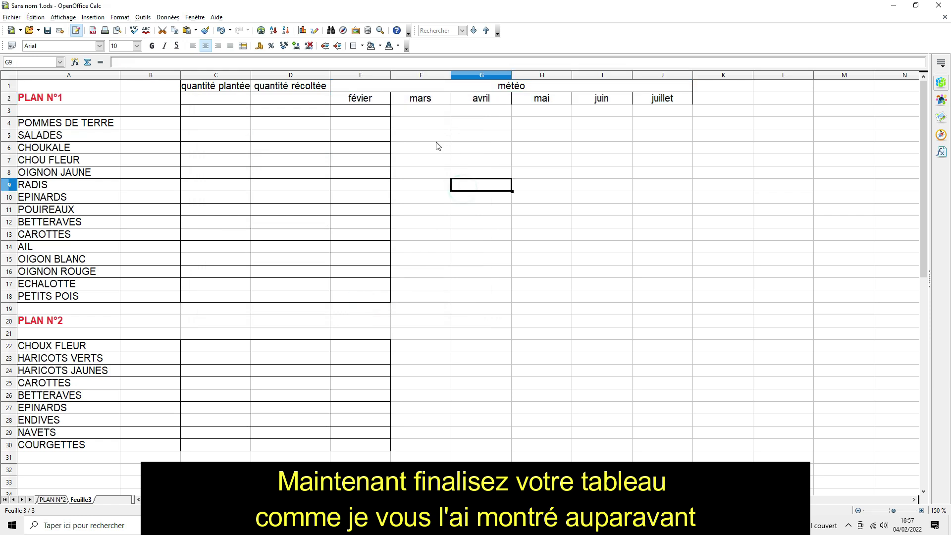
- Add outer and inner borders to the PLAN N°1 weather grid E2:J18 and deselect it
{"action": "left_click_drag", "start_coordinate": [370, 103], "coordinate": [664, 306]}
{"action": "right_click", "coordinate": [499, 191]}
{"action": "left_click", "coordinate": [524, 208]}
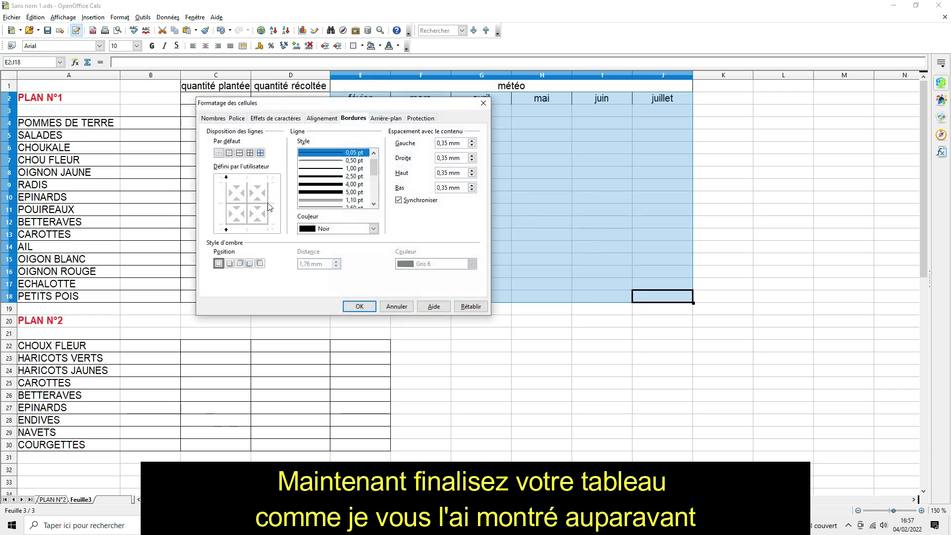
{"action": "left_click", "coordinate": [239, 184]}
{"action": "left_click", "coordinate": [268, 213]}
{"action": "left_click", "coordinate": [257, 223]}
{"action": "left_click", "coordinate": [359, 307]}
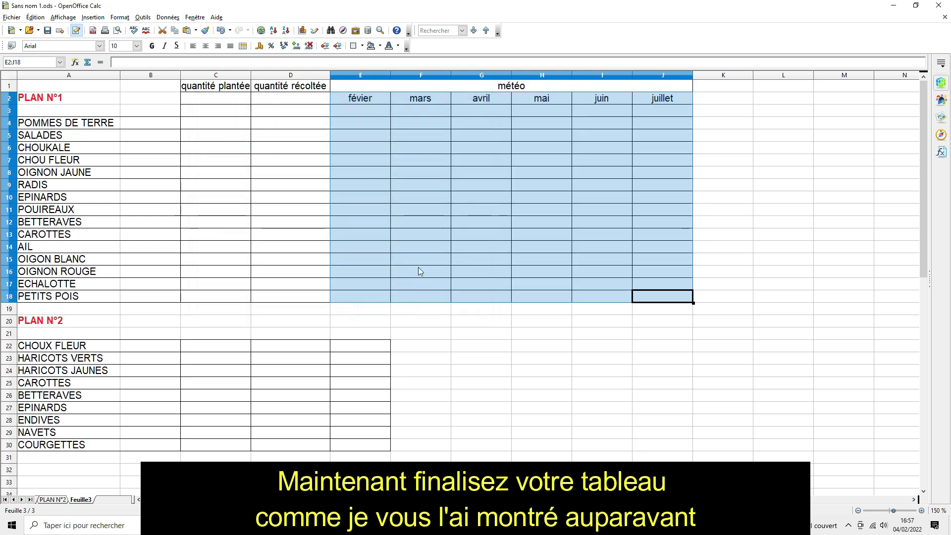
{"action": "left_click", "coordinate": [420, 246]}
- Apply the outer border and all inner lines to the PLAN N°2 weather cells F22:J30
{"action": "scroll", "coordinate": [420, 247], "scroll_direction": "down", "scroll_amount": 4}
{"action": "left_click", "coordinate": [401, 198]}
{"action": "left_click_drag", "start_coordinate": [428, 202], "coordinate": [660, 298]}
{"action": "right_click", "coordinate": [548, 233]}
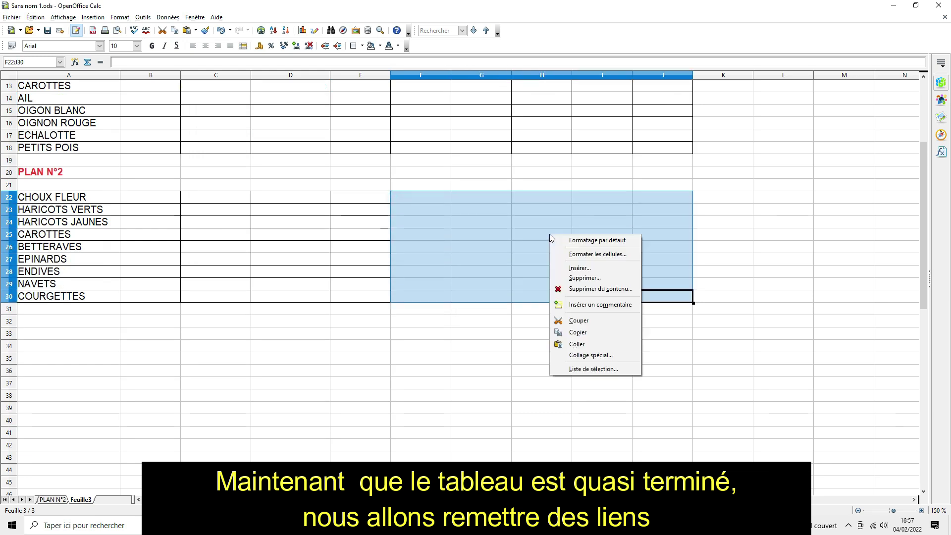
{"action": "left_click", "coordinate": [575, 256]}
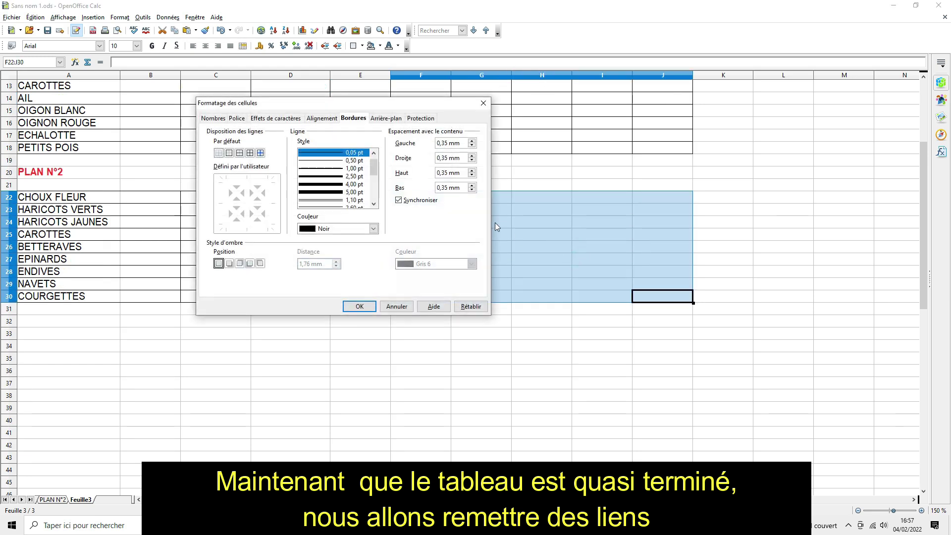
{"action": "left_click", "coordinate": [251, 154]}
{"action": "left_click", "coordinate": [358, 306]}
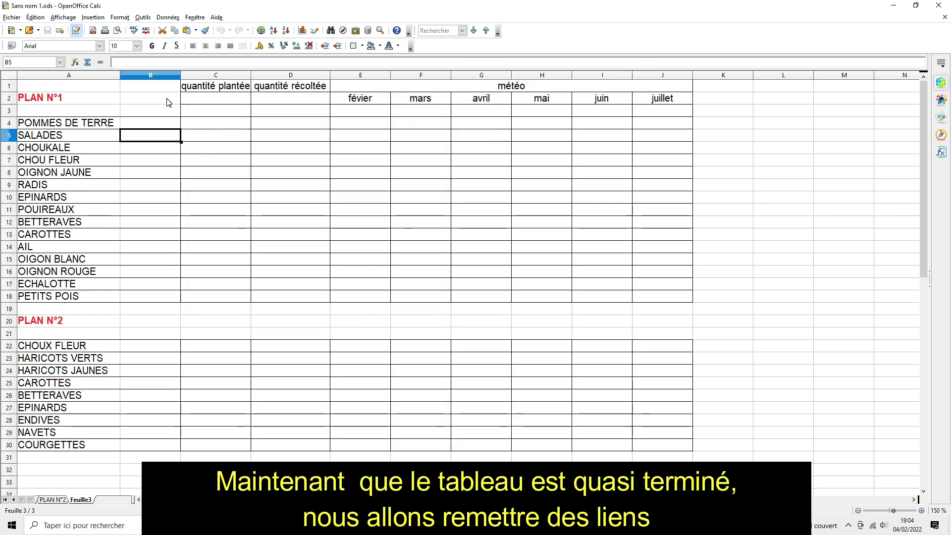
- Insert a document hyperlink to the Calendrier du potager PDF in cell B2 with the text "Dossier semis", and close the hyperlink dialog
{"action": "left_click", "coordinate": [166, 99]}
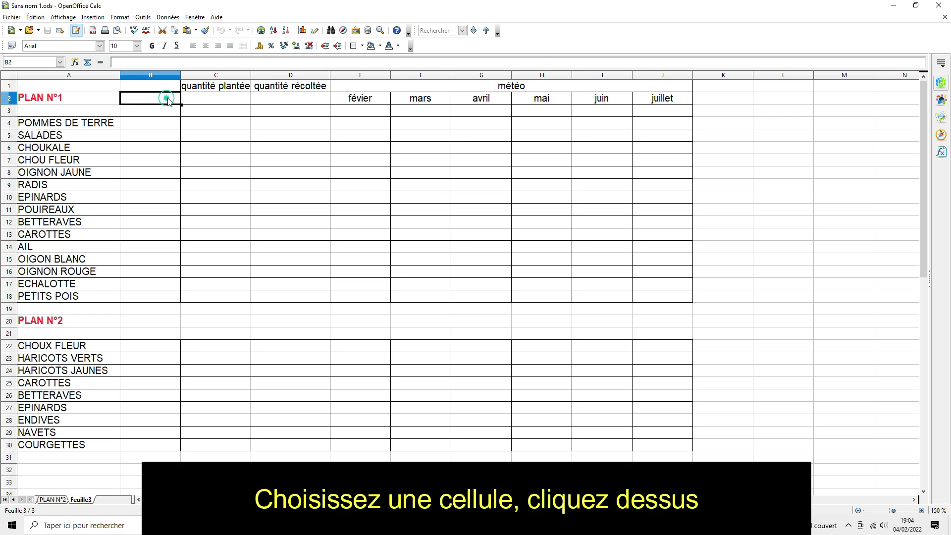
{"action": "left_click", "coordinate": [261, 31]}
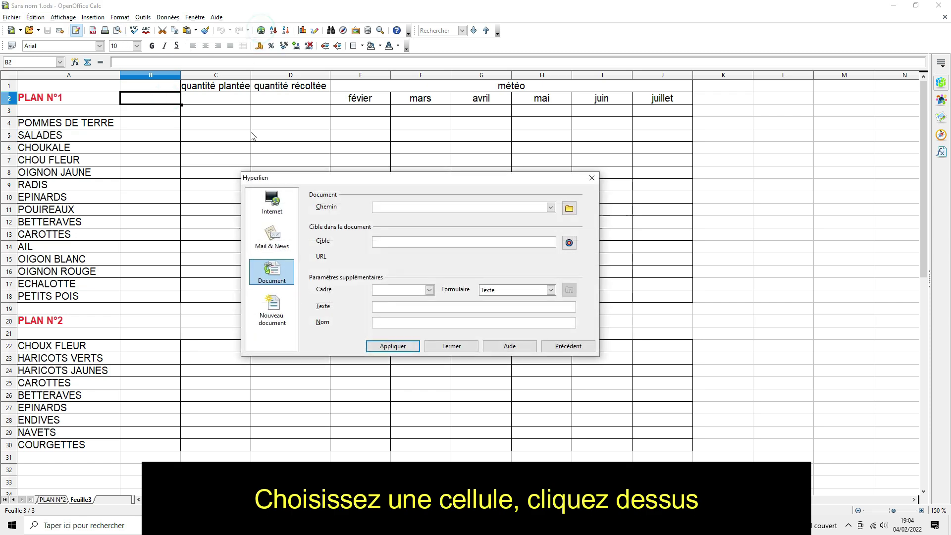
{"action": "left_click", "coordinate": [571, 209]}
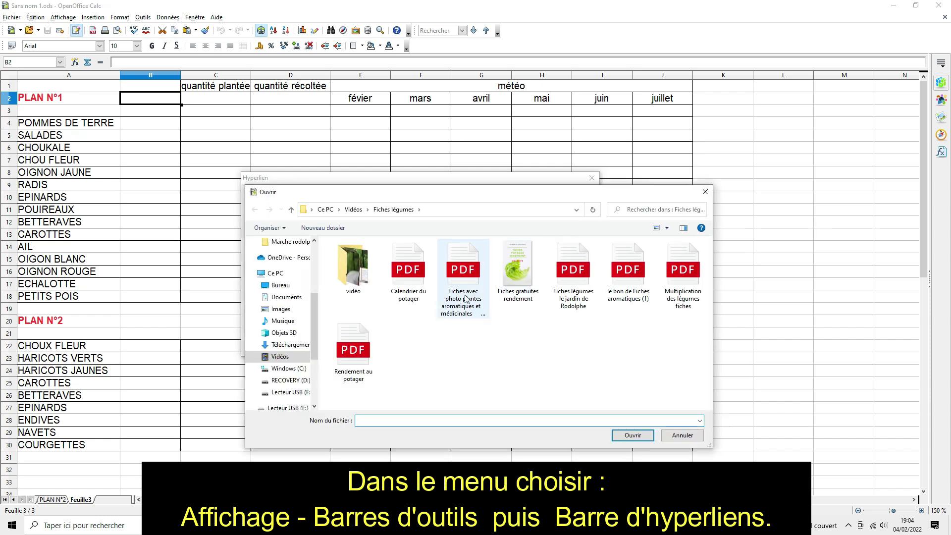
{"action": "left_click", "coordinate": [407, 277]}
{"action": "left_click", "coordinate": [633, 434]}
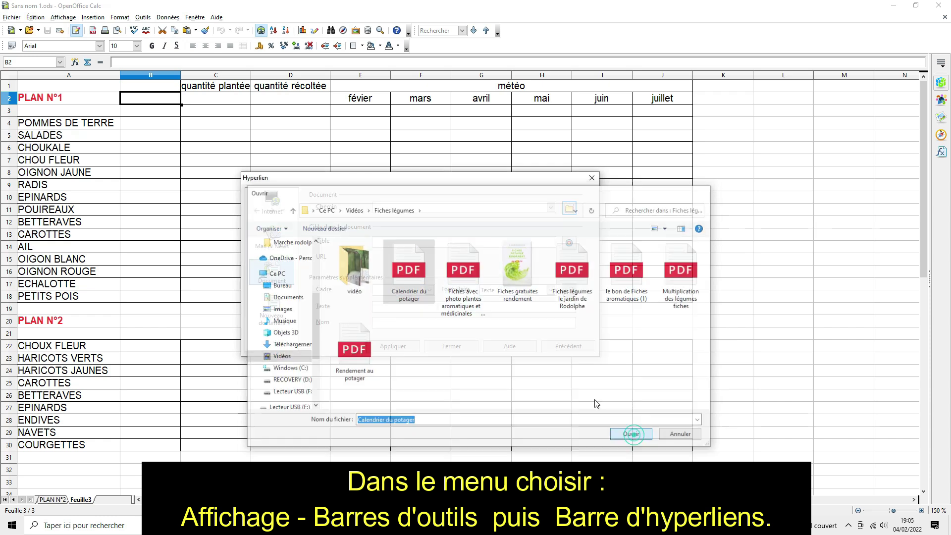
{"action": "left_click", "coordinate": [385, 306]}
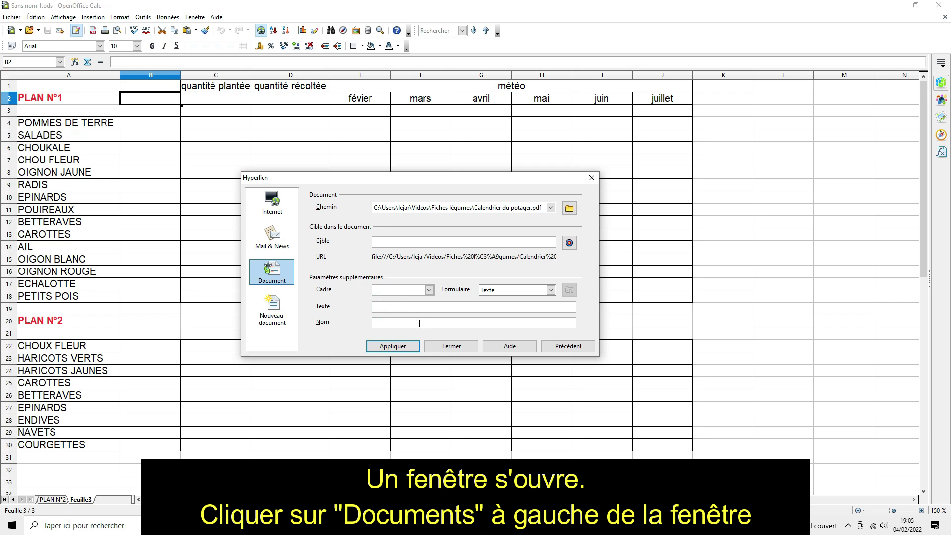
{"action": "type", "text": "Doss"}
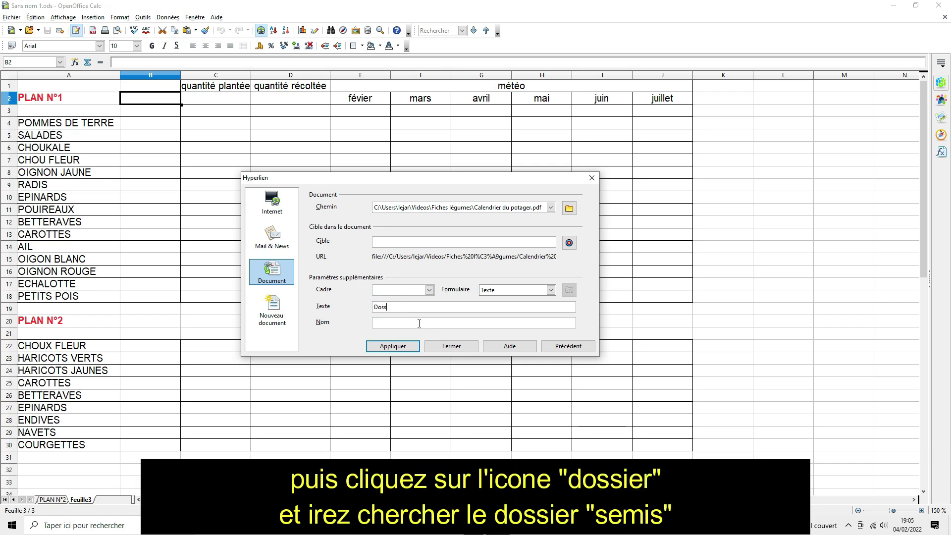
{"action": "type", "text": "ier semis"}
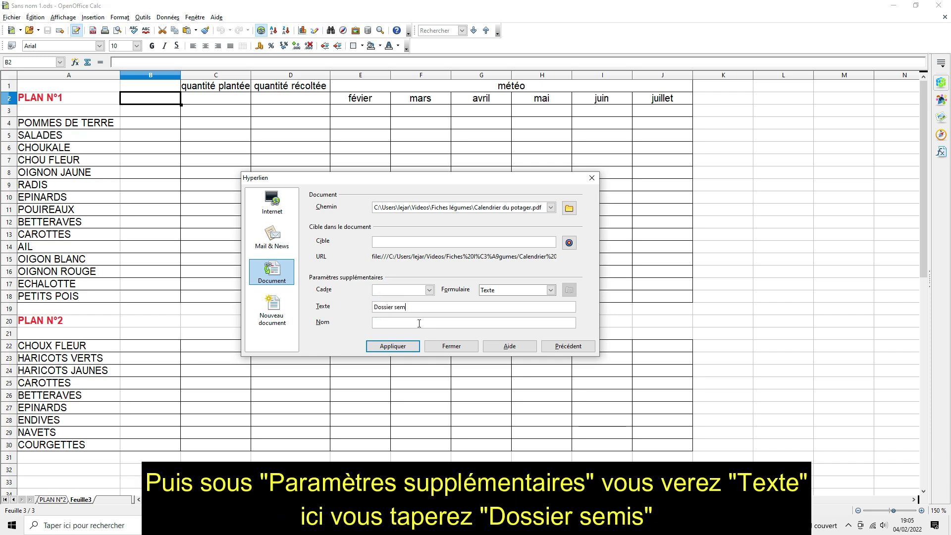
{"action": "left_click", "coordinate": [409, 346]}
{"action": "left_click", "coordinate": [440, 346]}
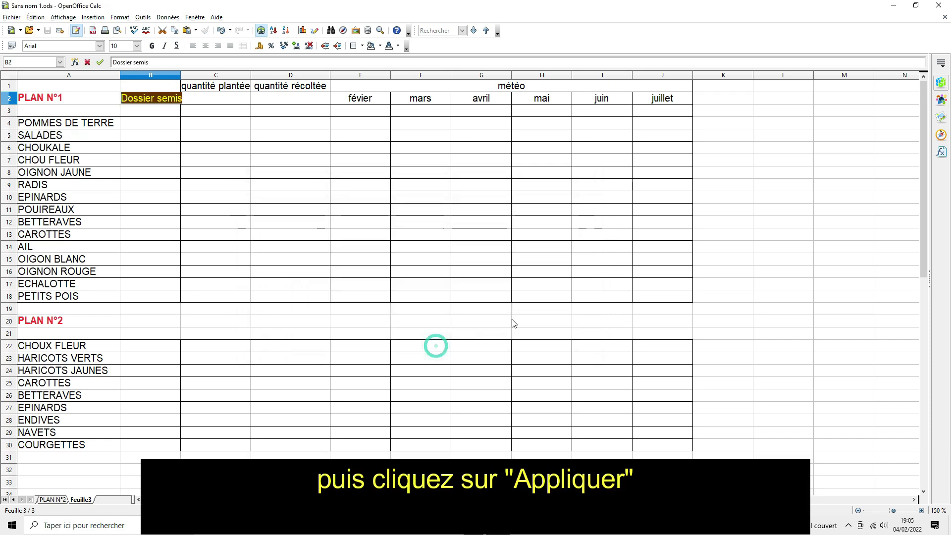
- Insert a document hyperlink to the Rendement au potager PDF in cell B3 with the text "Dossier rendement", and close the hyperlink dialog
{"action": "left_click", "coordinate": [150, 111]}
{"action": "left_click", "coordinate": [261, 31]}
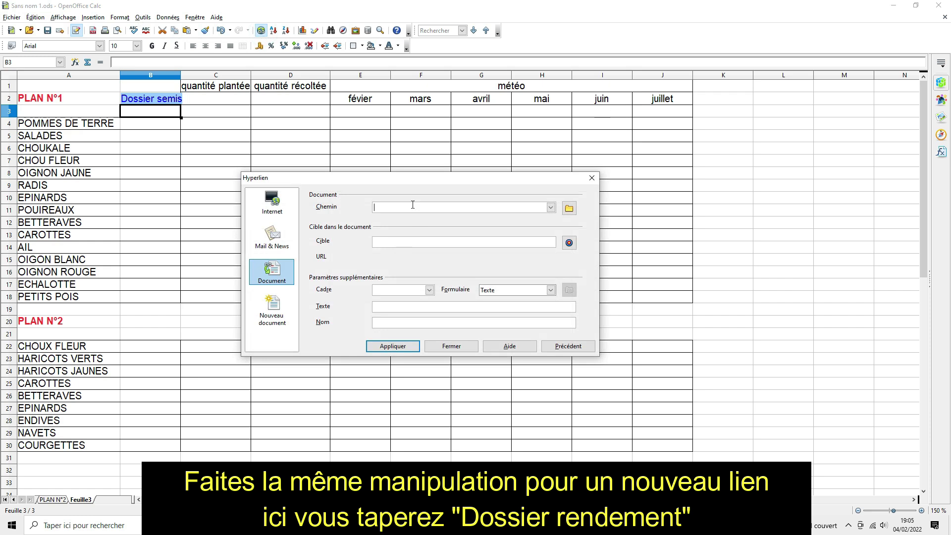
{"action": "left_click", "coordinate": [568, 209]}
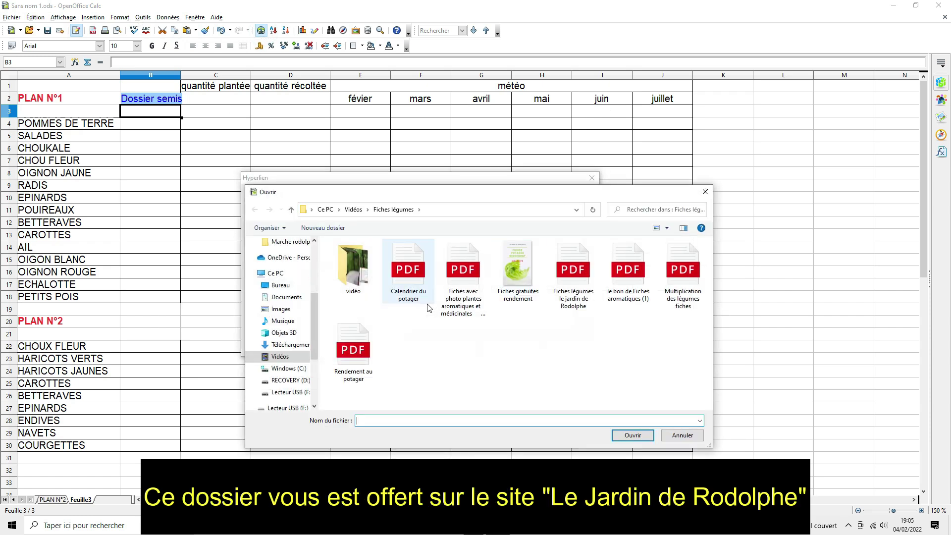
{"action": "left_click", "coordinate": [353, 359]}
{"action": "double_click", "coordinate": [353, 360]}
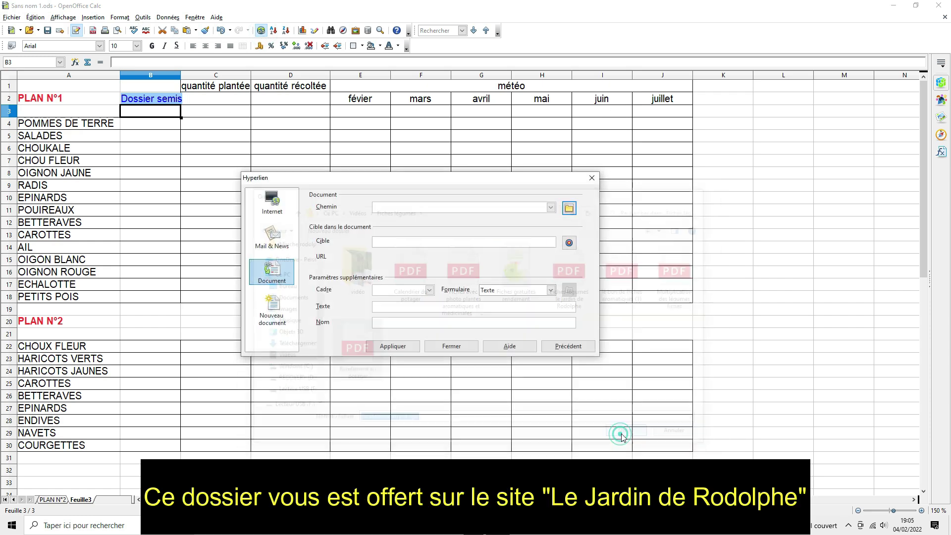
{"action": "left_click", "coordinate": [385, 307]}
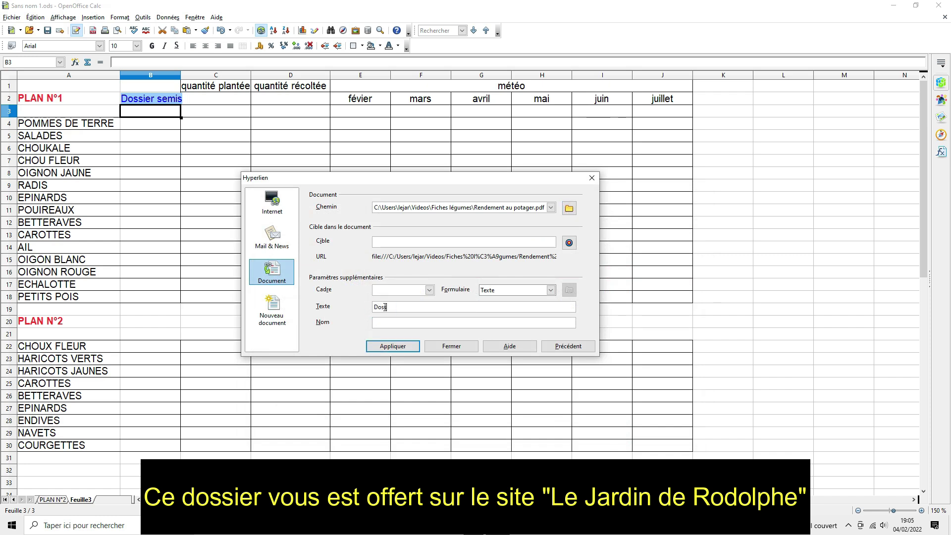
{"action": "type", "text": "Dossier rendement"}
{"action": "left_click", "coordinate": [392, 345]}
{"action": "left_click", "coordinate": [451, 346]}
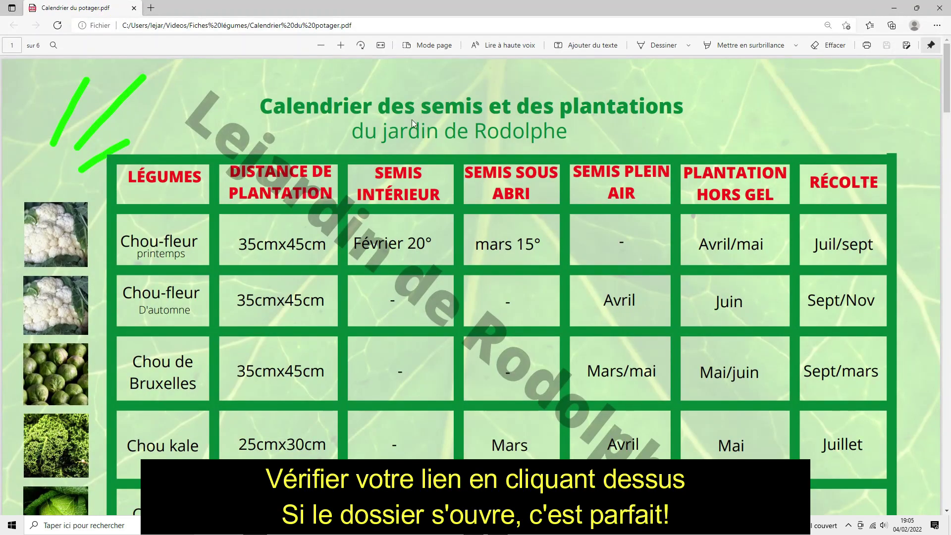
- Close the calendar PDF, then test the "Dossier rendement" link in B3 and close the PDF it opens
{"action": "left_click", "coordinate": [134, 9]}
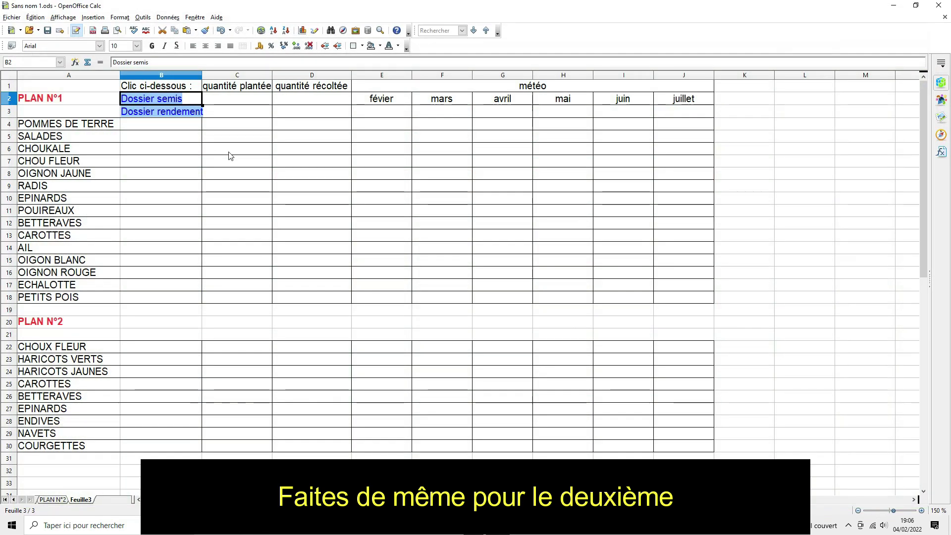
{"action": "left_click", "coordinate": [171, 112]}
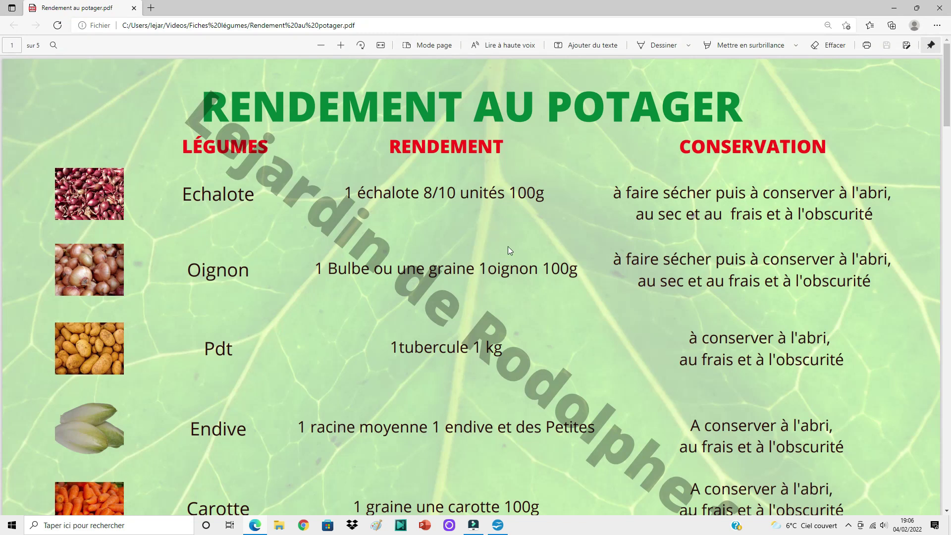
{"action": "left_click", "coordinate": [134, 9]}
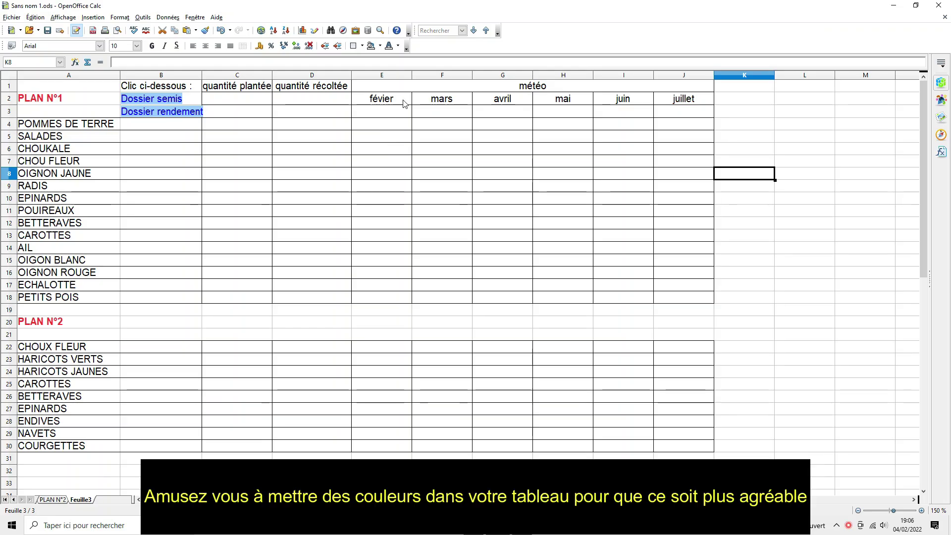
- Fill the météo columns E1:J30 with a light green background and deselect them
{"action": "left_click_drag", "start_coordinate": [402, 87], "coordinate": [662, 451]}
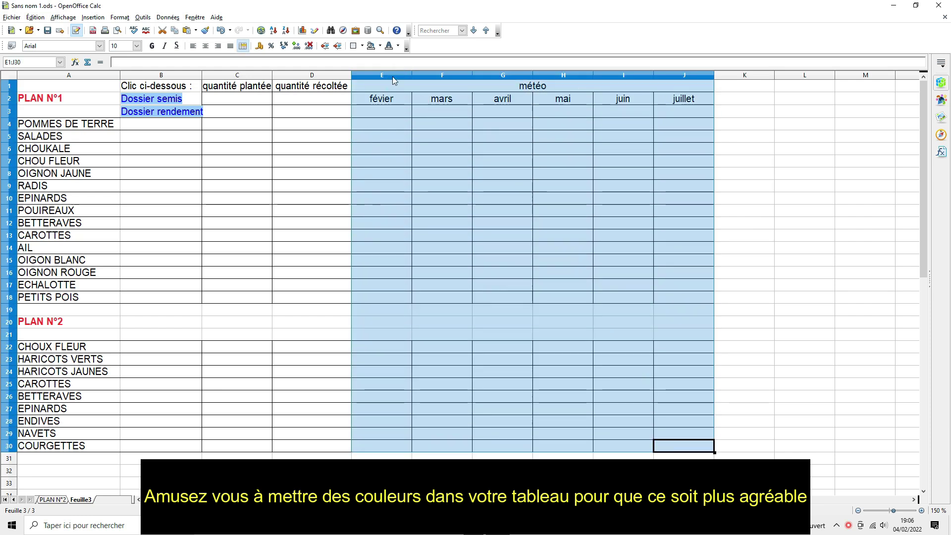
{"action": "left_click", "coordinate": [380, 46]}
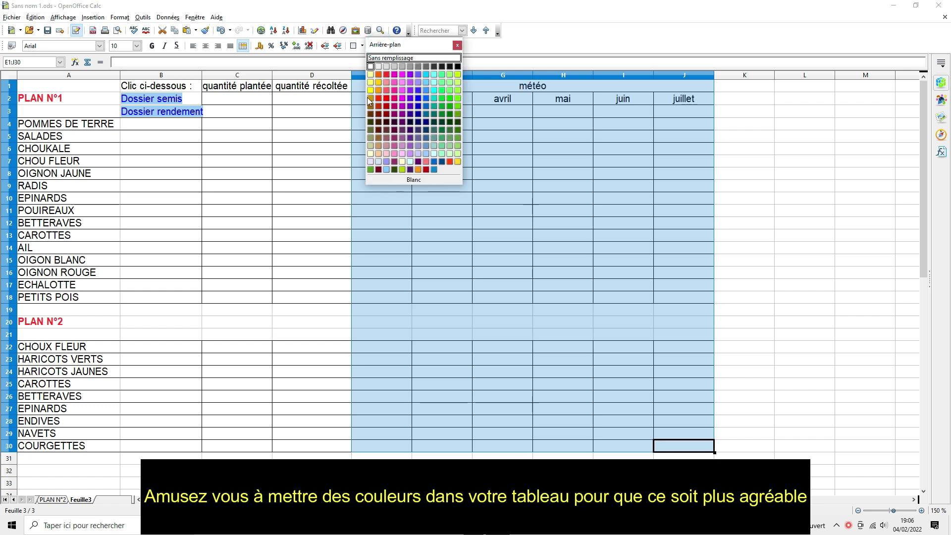
{"action": "left_click", "coordinate": [442, 157]}
{"action": "left_click", "coordinate": [507, 212]}
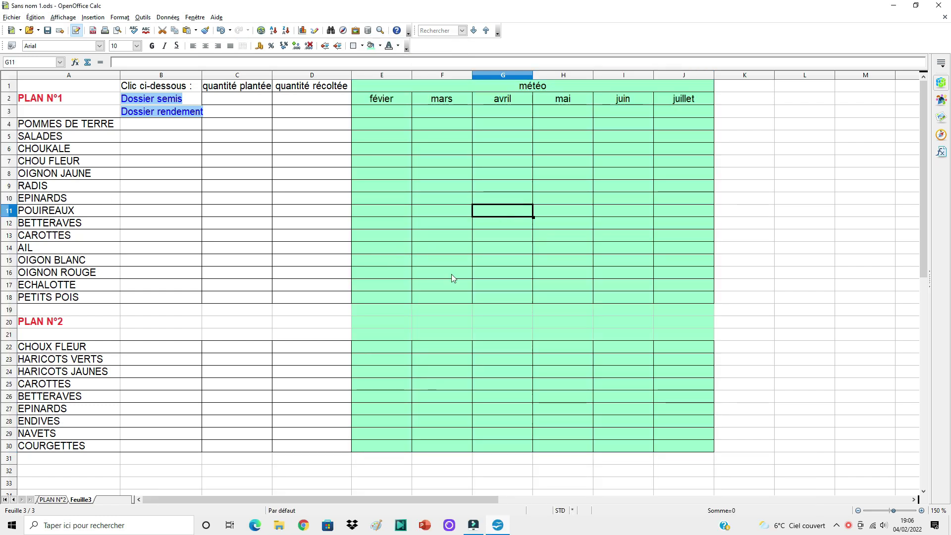
- Fill the "quantité récoltée" column D1:D30 with a light pink background
{"action": "left_click_drag", "start_coordinate": [304, 88], "coordinate": [311, 448]}
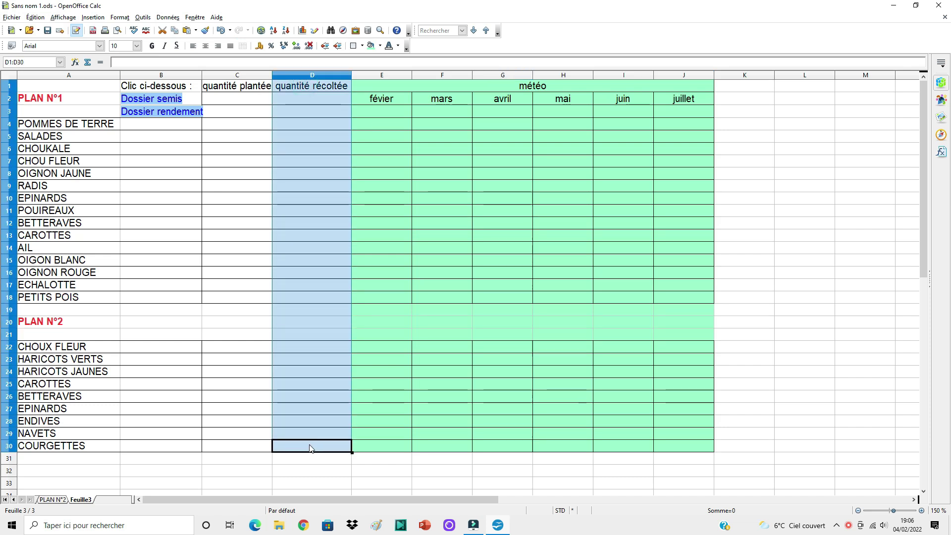
{"action": "left_click", "coordinate": [379, 46]}
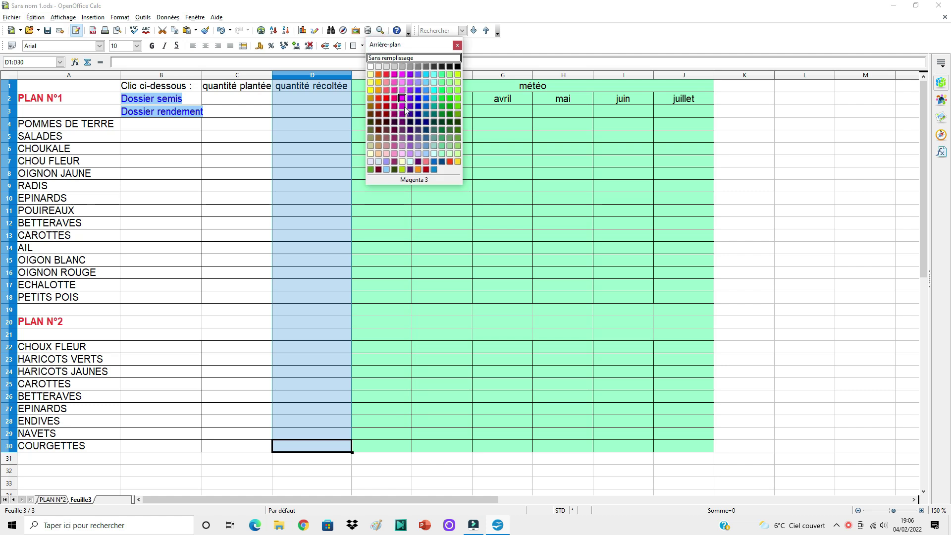
{"action": "left_click", "coordinate": [402, 153]}
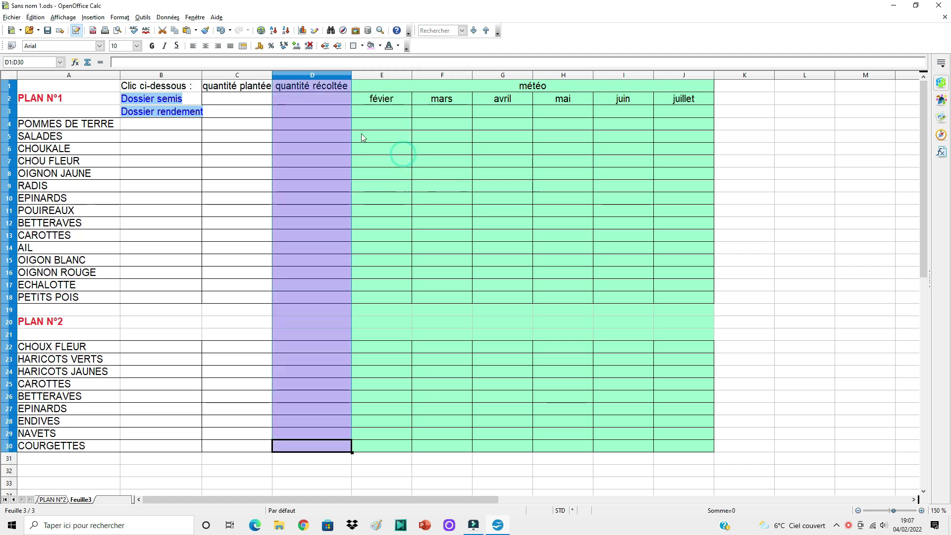
- Fill the "quantité plantée" column C1:C30 with a pale yellow background and deselect it
{"action": "left_click", "coordinate": [227, 88]}
{"action": "left_click_drag", "start_coordinate": [246, 88], "coordinate": [223, 451]}
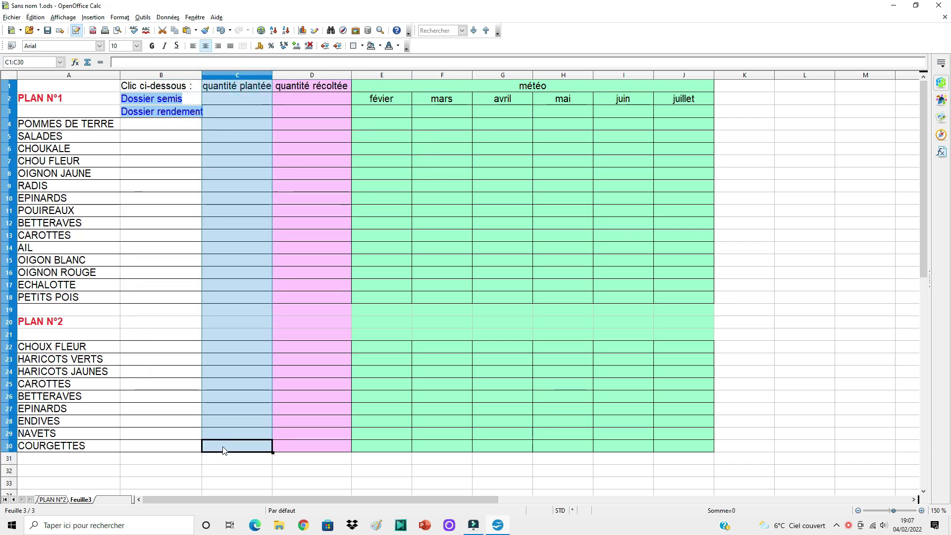
{"action": "left_click", "coordinate": [381, 46]}
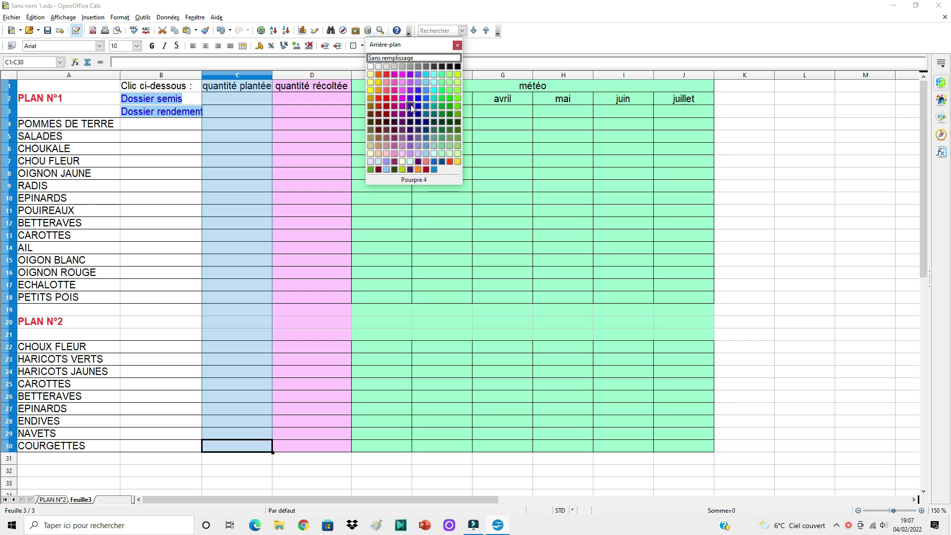
{"action": "left_click", "coordinate": [372, 154]}
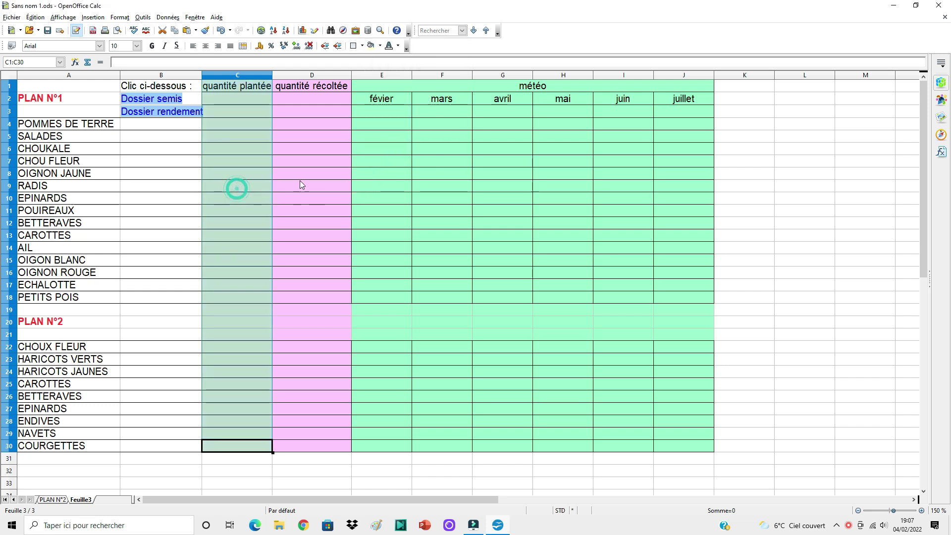
{"action": "left_click", "coordinate": [173, 138]}
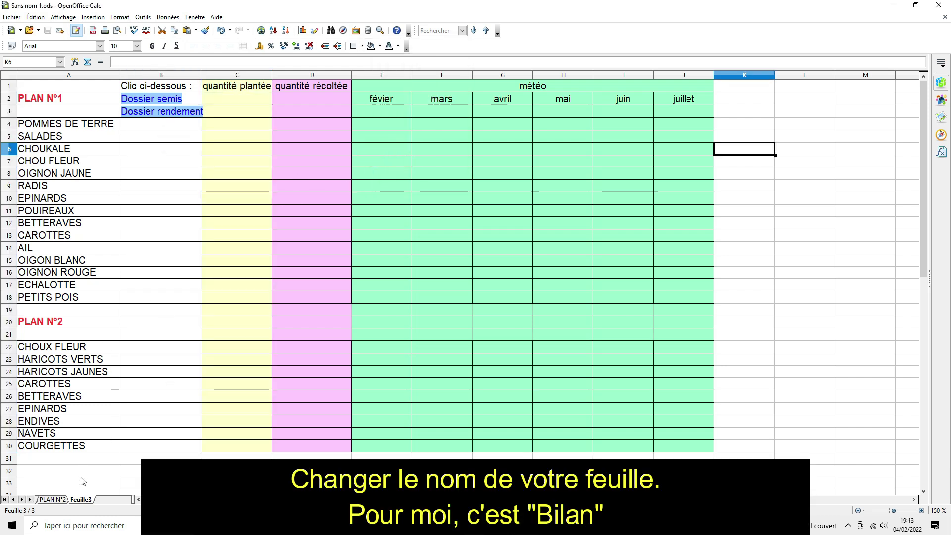
- Rename the sheet Feuille3 as BILAN
{"action": "right_click", "coordinate": [81, 501]}
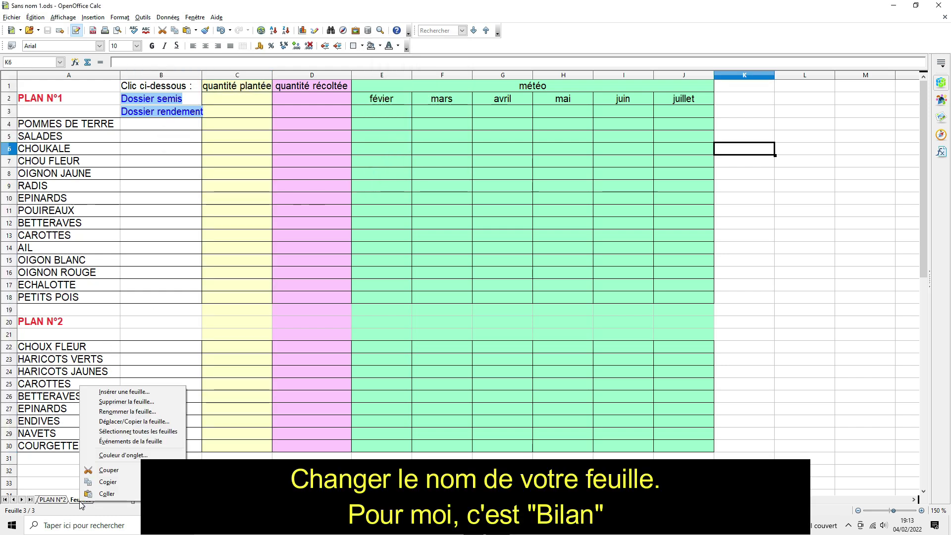
{"action": "left_click", "coordinate": [128, 412]}
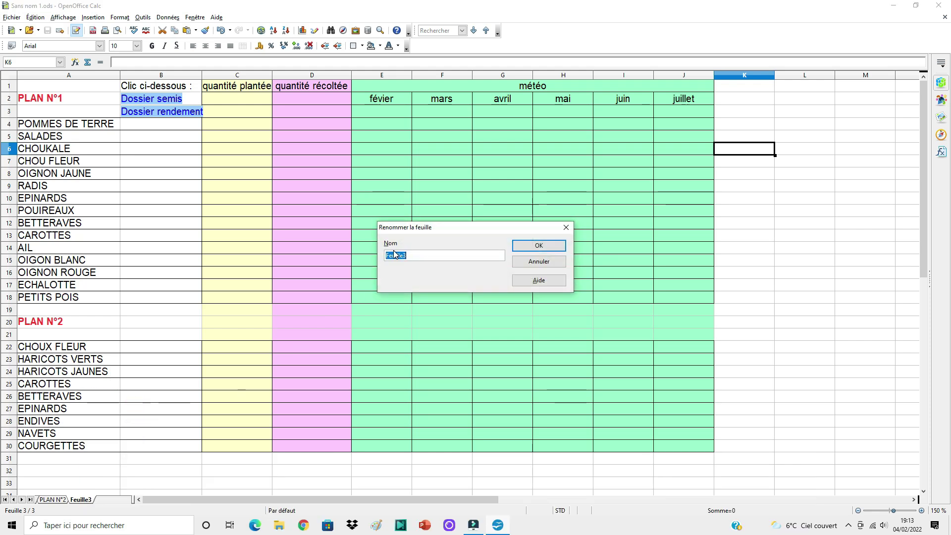
{"action": "type", "text": "BILAN"}
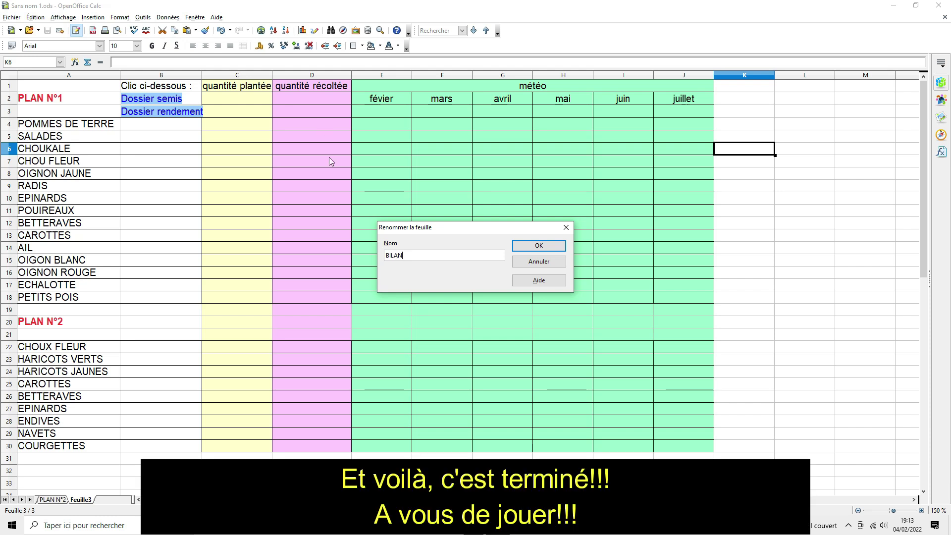
{"action": "left_click", "coordinate": [564, 245]}
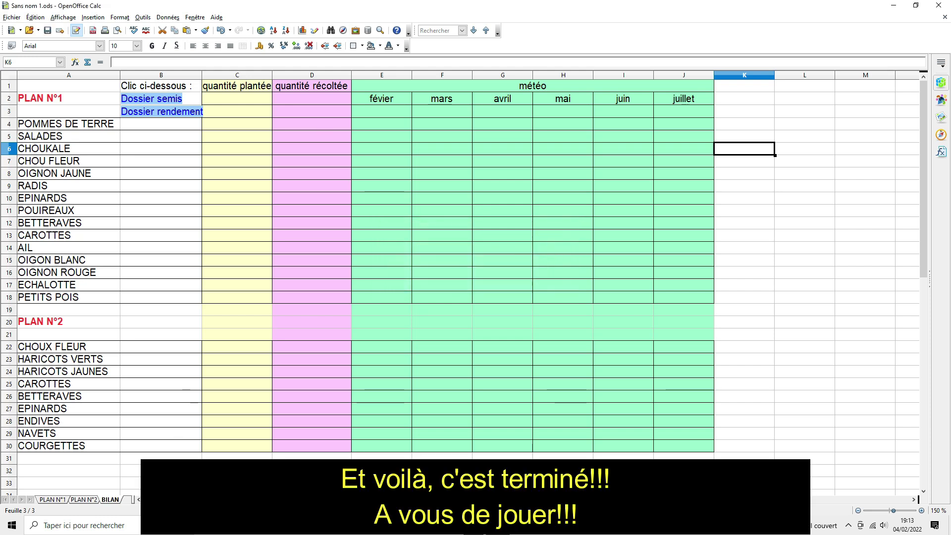